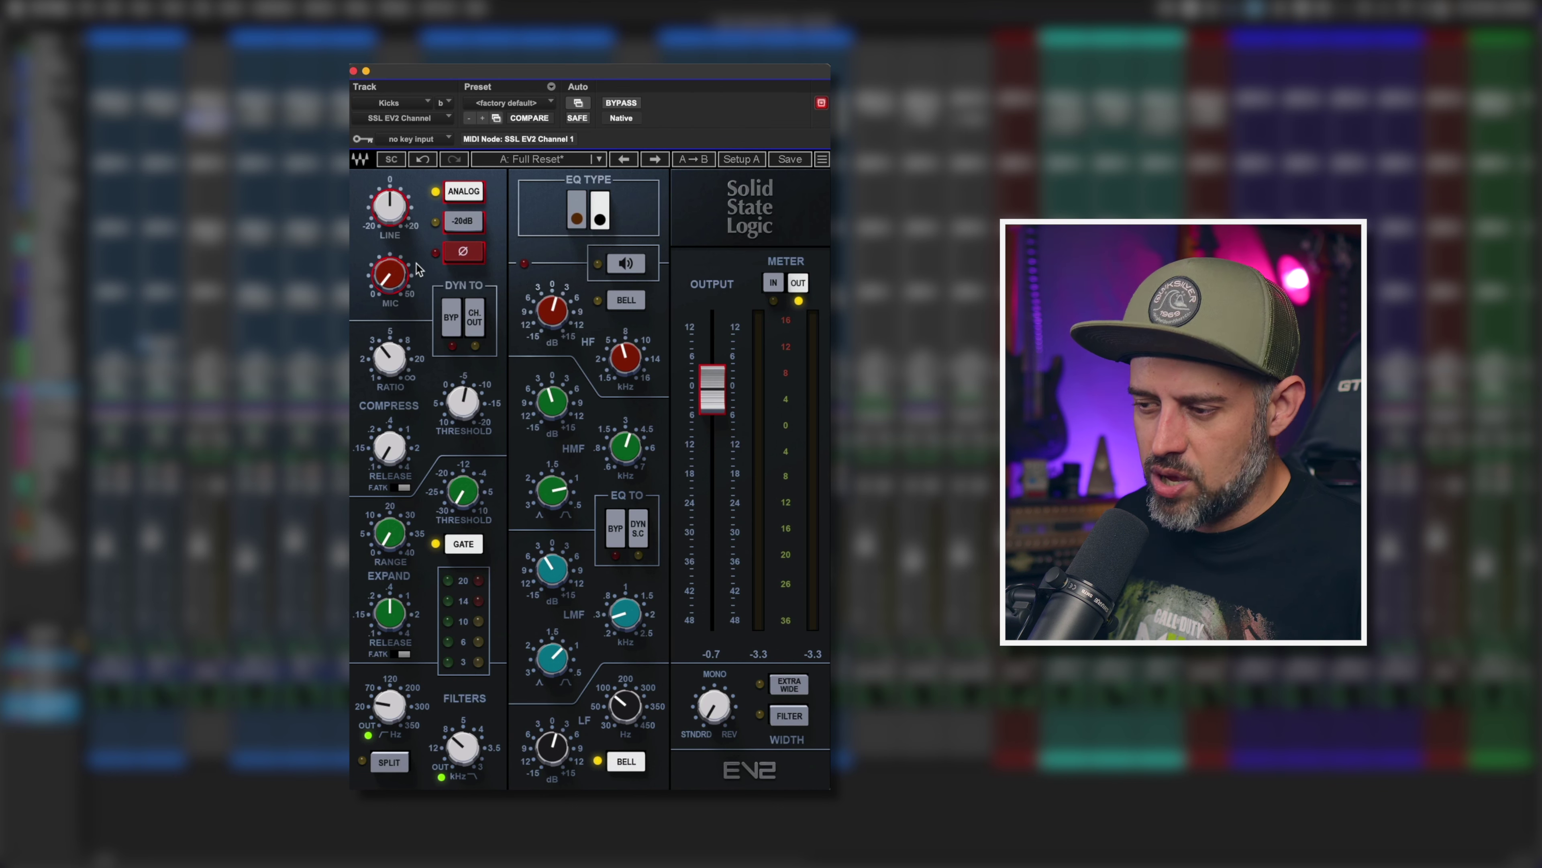
Solo the kick tracks and play them, comparing the SSL EV2 Channel on Kicks bypassed and active
{"action": "mouse_move", "coordinate": [397, 275]}
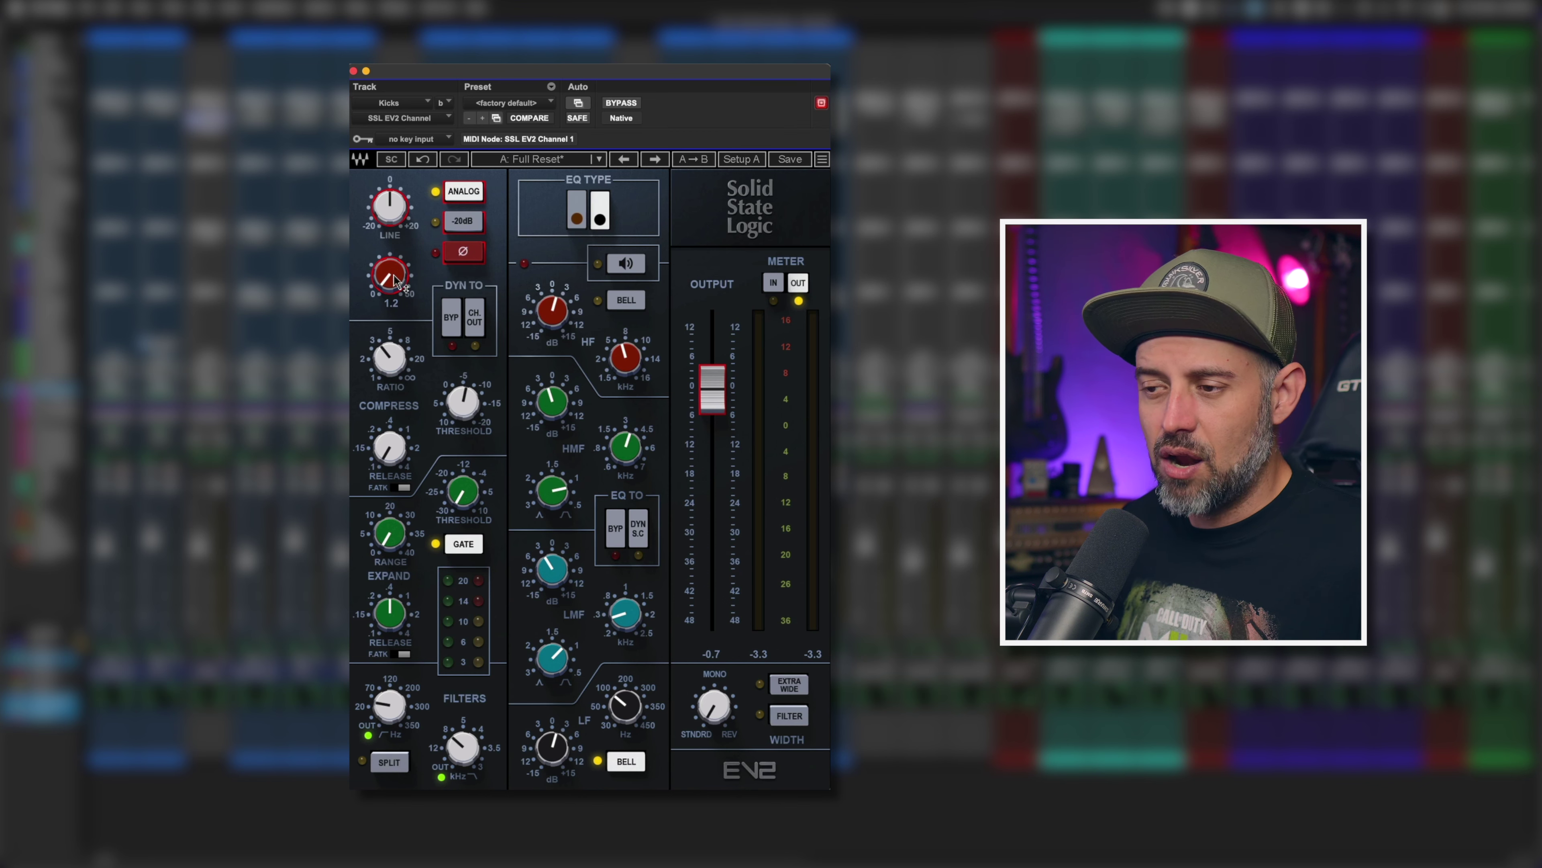
{"action": "left_click", "coordinate": [394, 277]}
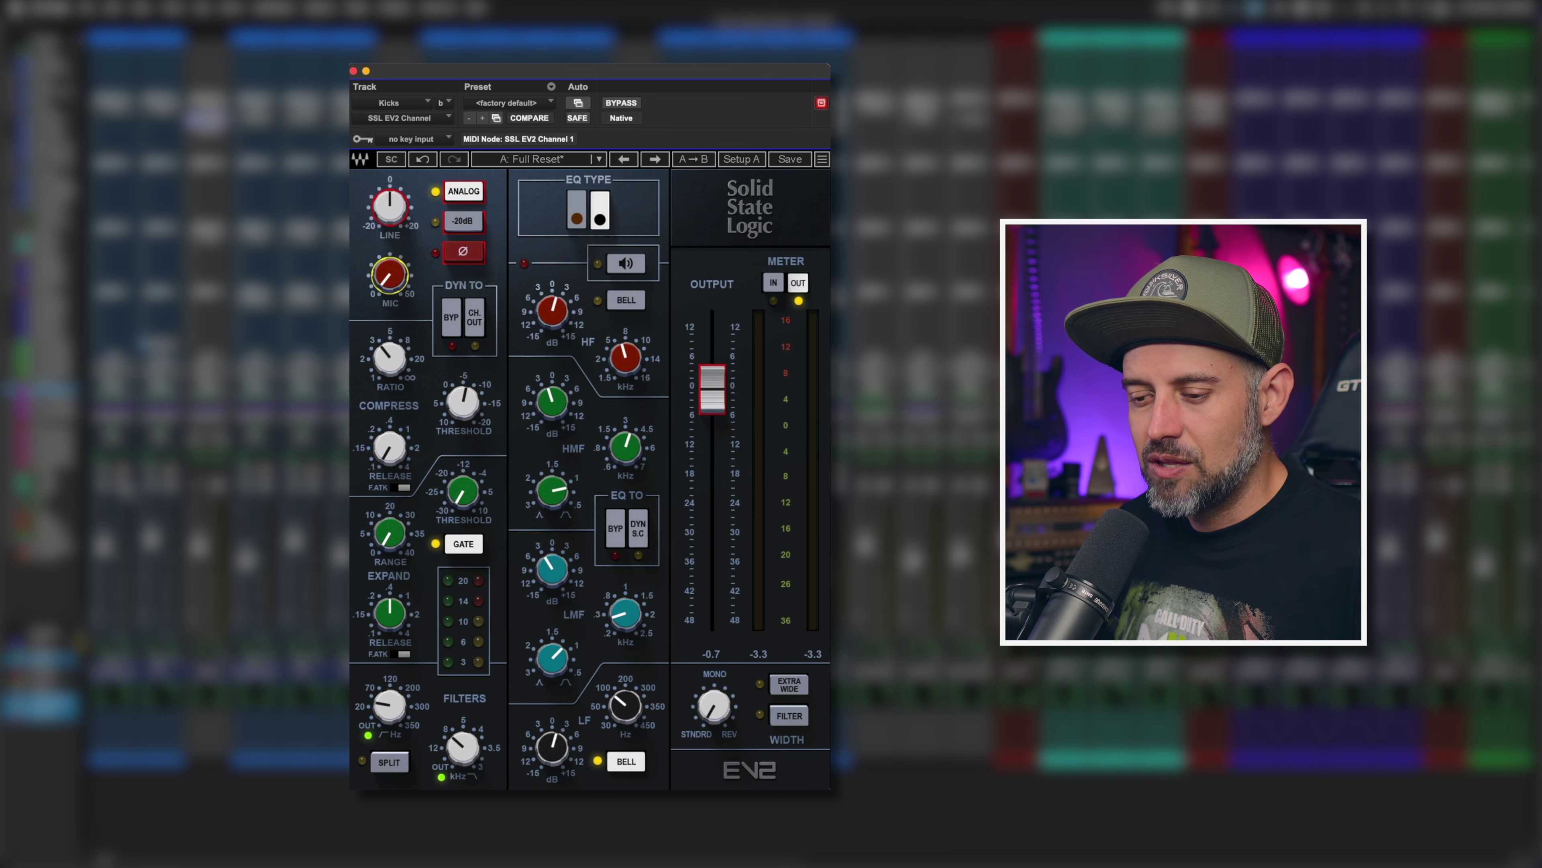
{"action": "left_click", "coordinate": [152, 493]}
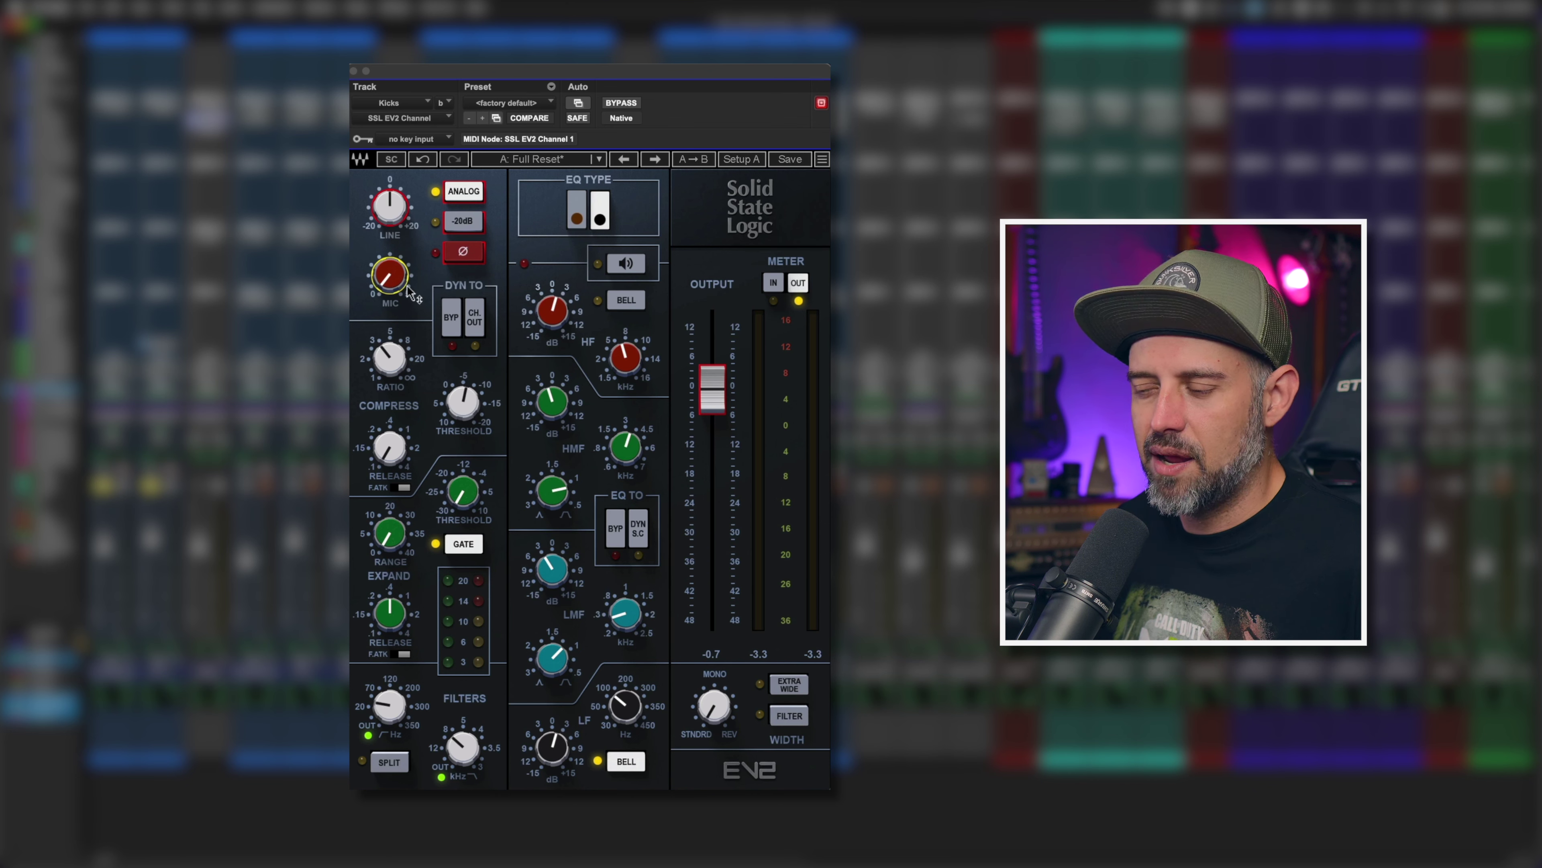
{"action": "left_click", "coordinate": [622, 102]}
{"action": "key", "text": "space"}
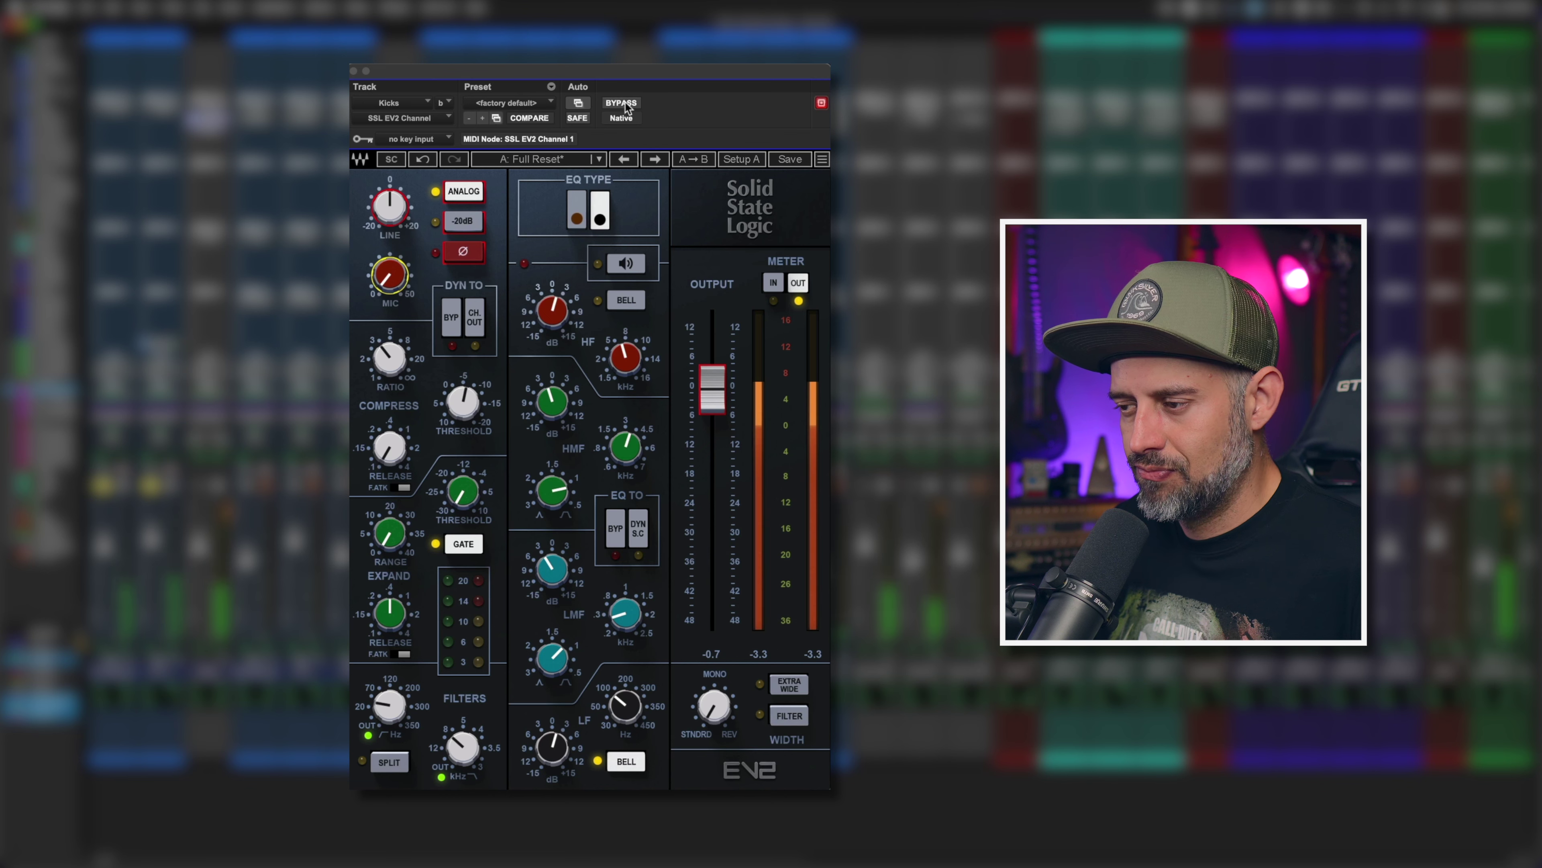
{"action": "left_click", "coordinate": [622, 103]}
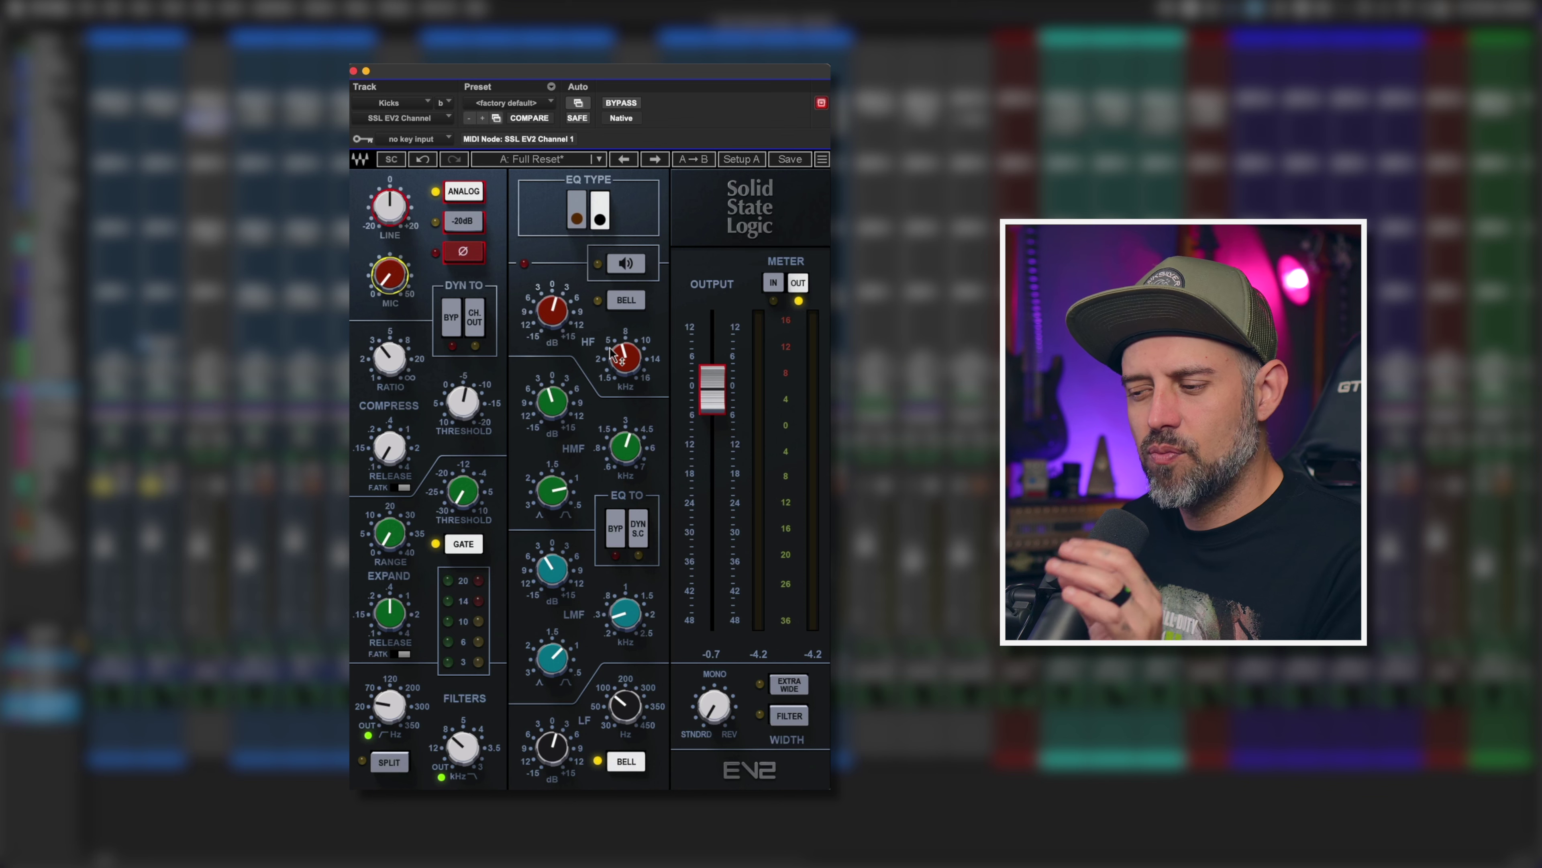
Adjust the Mic gain slightly on the Kicks channel strip during playback
{"action": "mouse_move", "coordinate": [611, 349]}
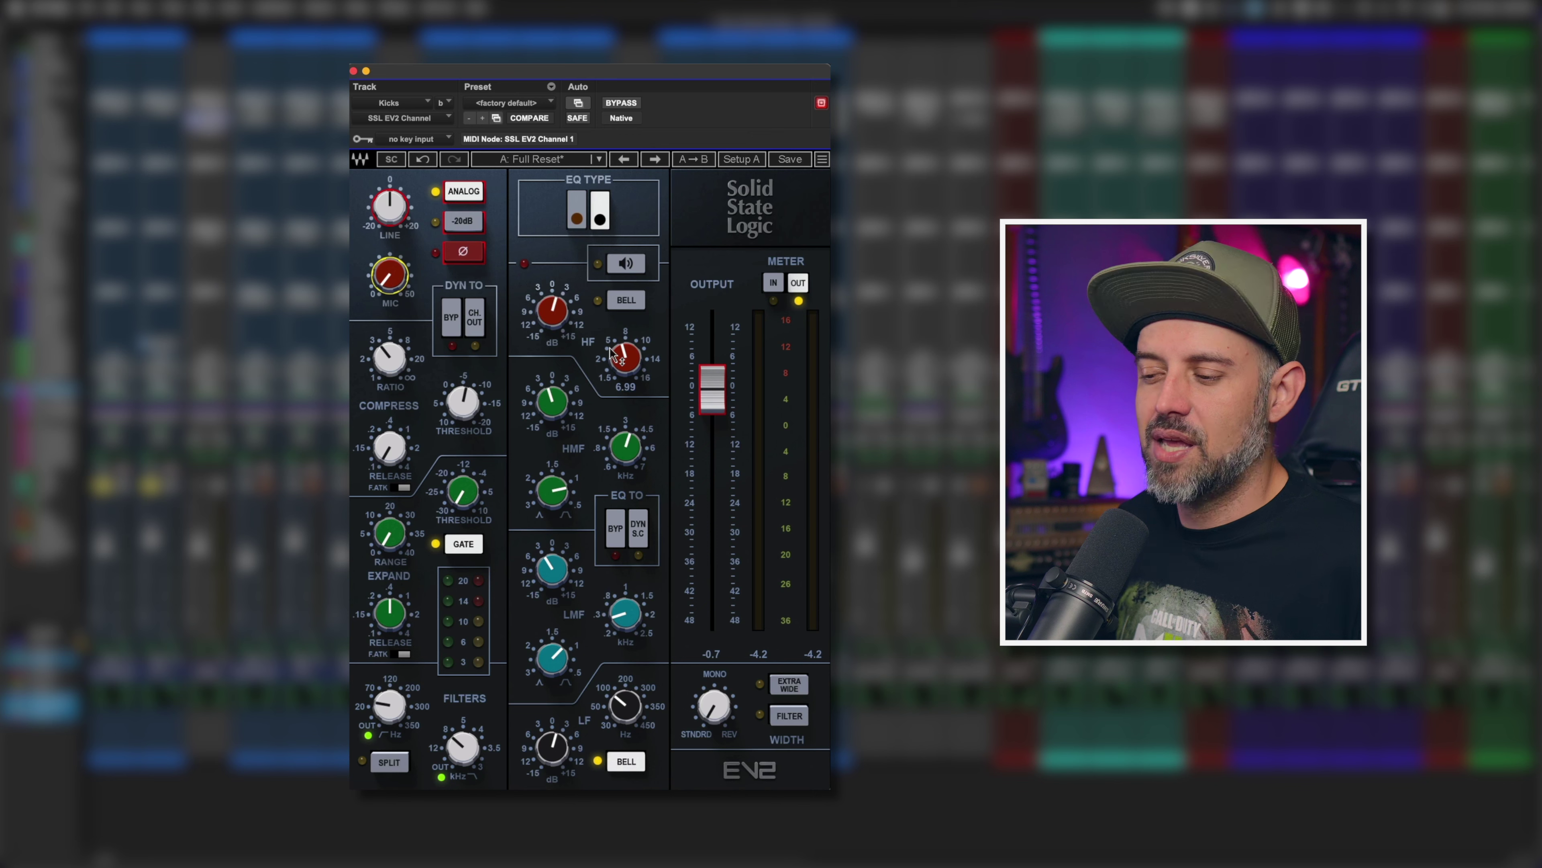
{"action": "mouse_move", "coordinate": [395, 280]}
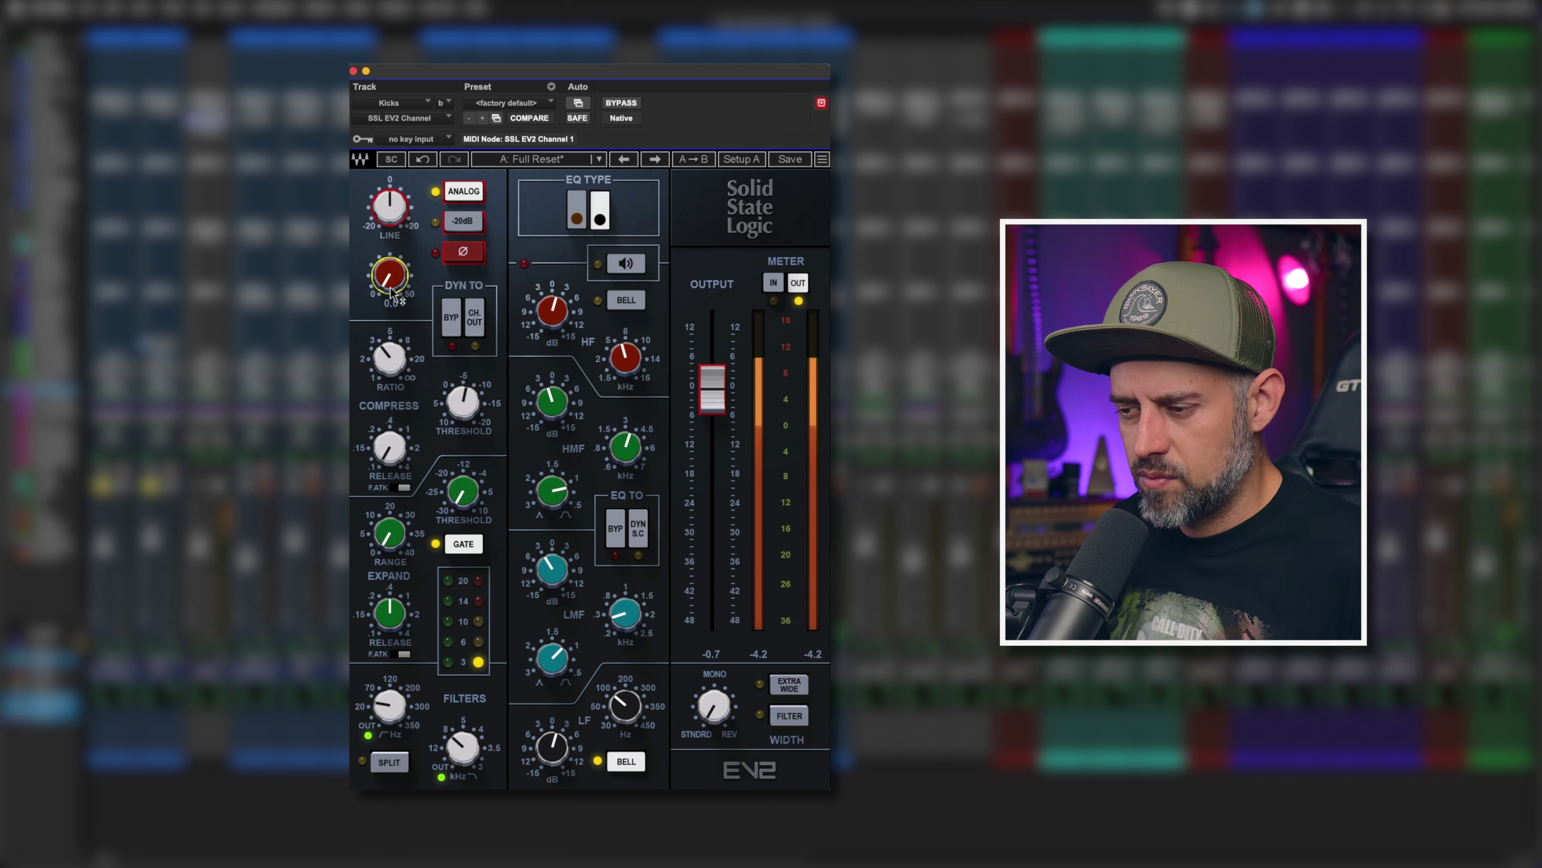
{"action": "left_click_drag", "start_coordinate": [390, 288], "coordinate": [391, 282]}
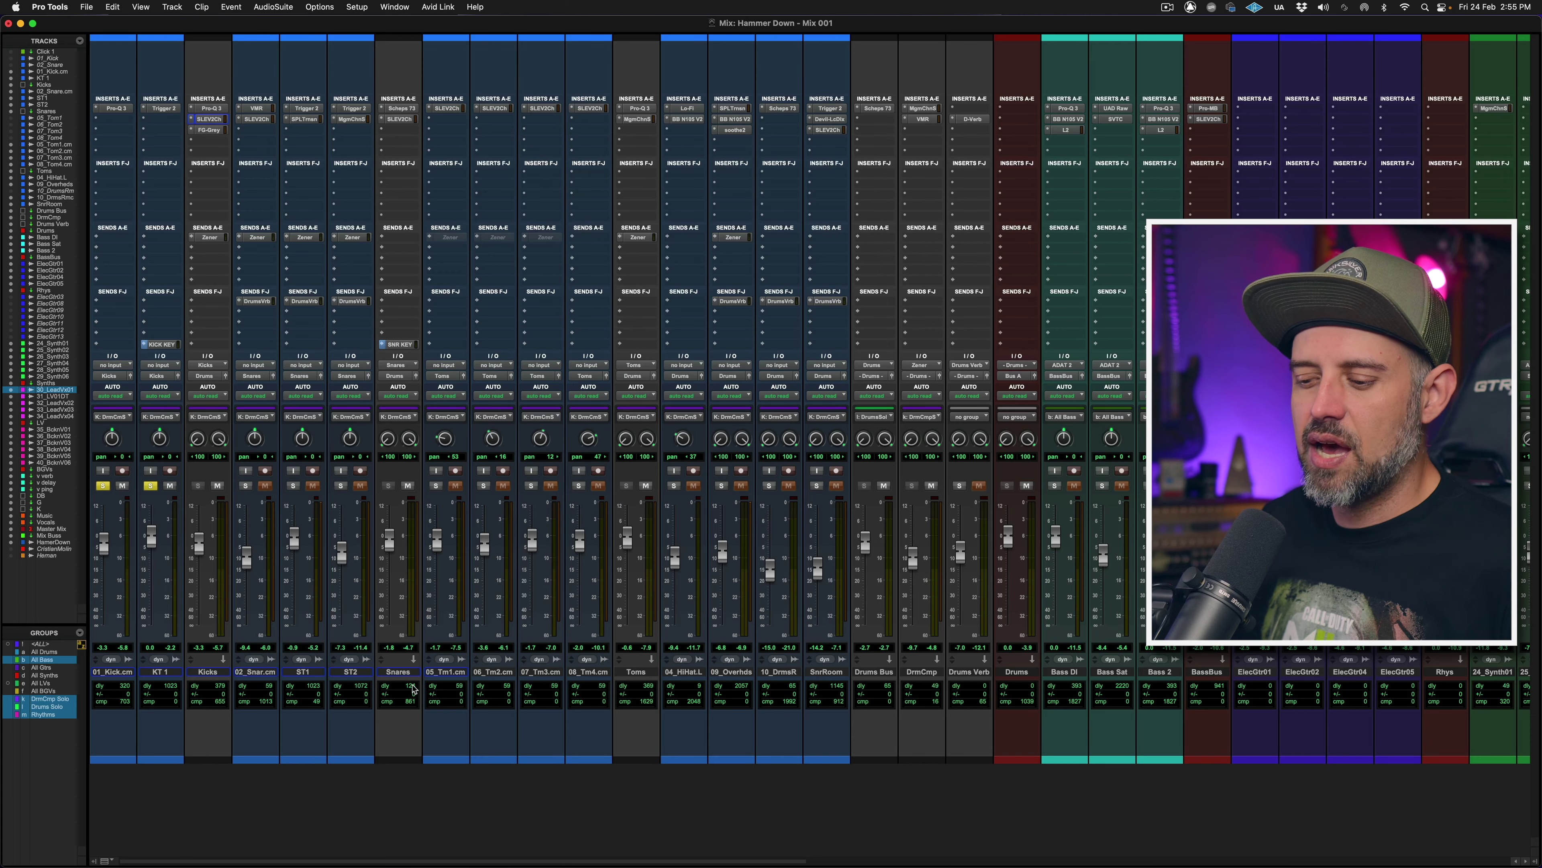
Unsolo the kick tracks and solo the three snare tracks 02_Snare.cm, ST1 and ST2
{"action": "left_click", "coordinate": [397, 671]}
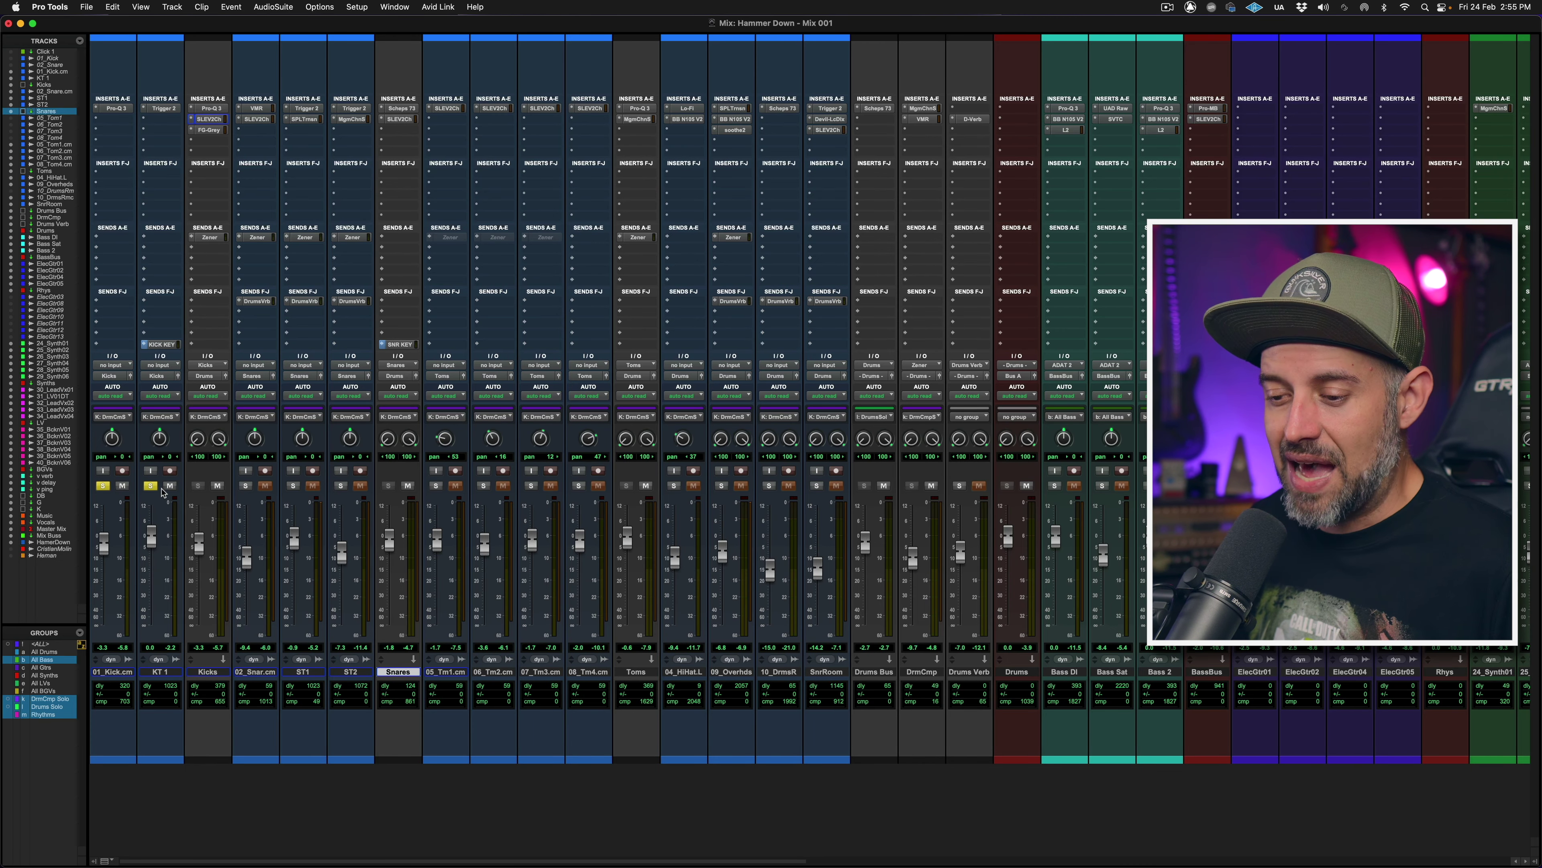
{"action": "left_click", "coordinate": [152, 486]}
{"action": "left_click", "coordinate": [255, 671]}
{"action": "left_click", "coordinate": [345, 671], "text": "shift"}
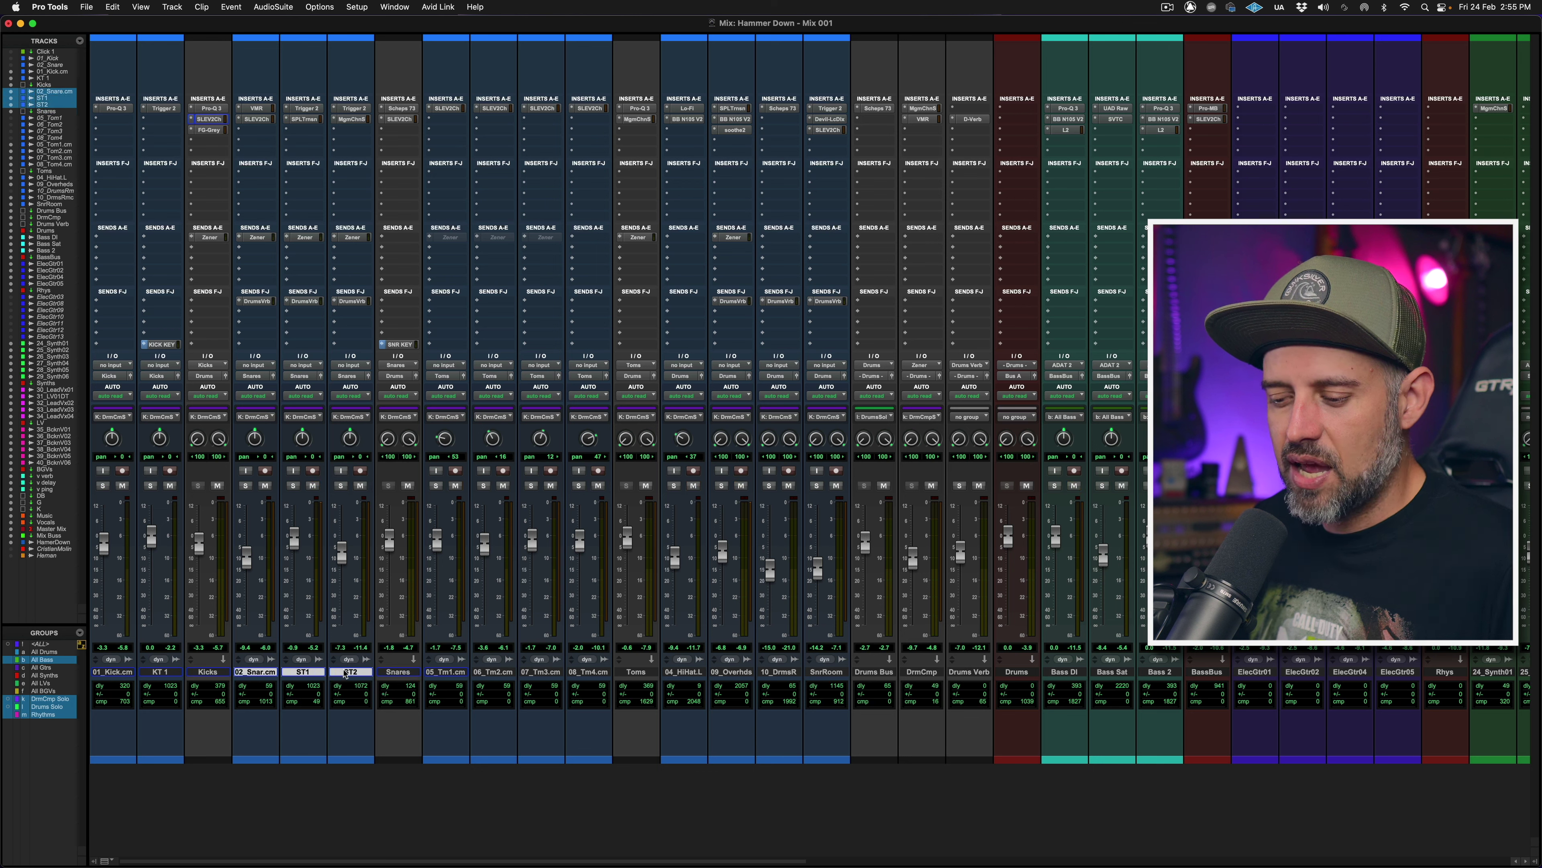
{"action": "left_click", "coordinate": [245, 486]}
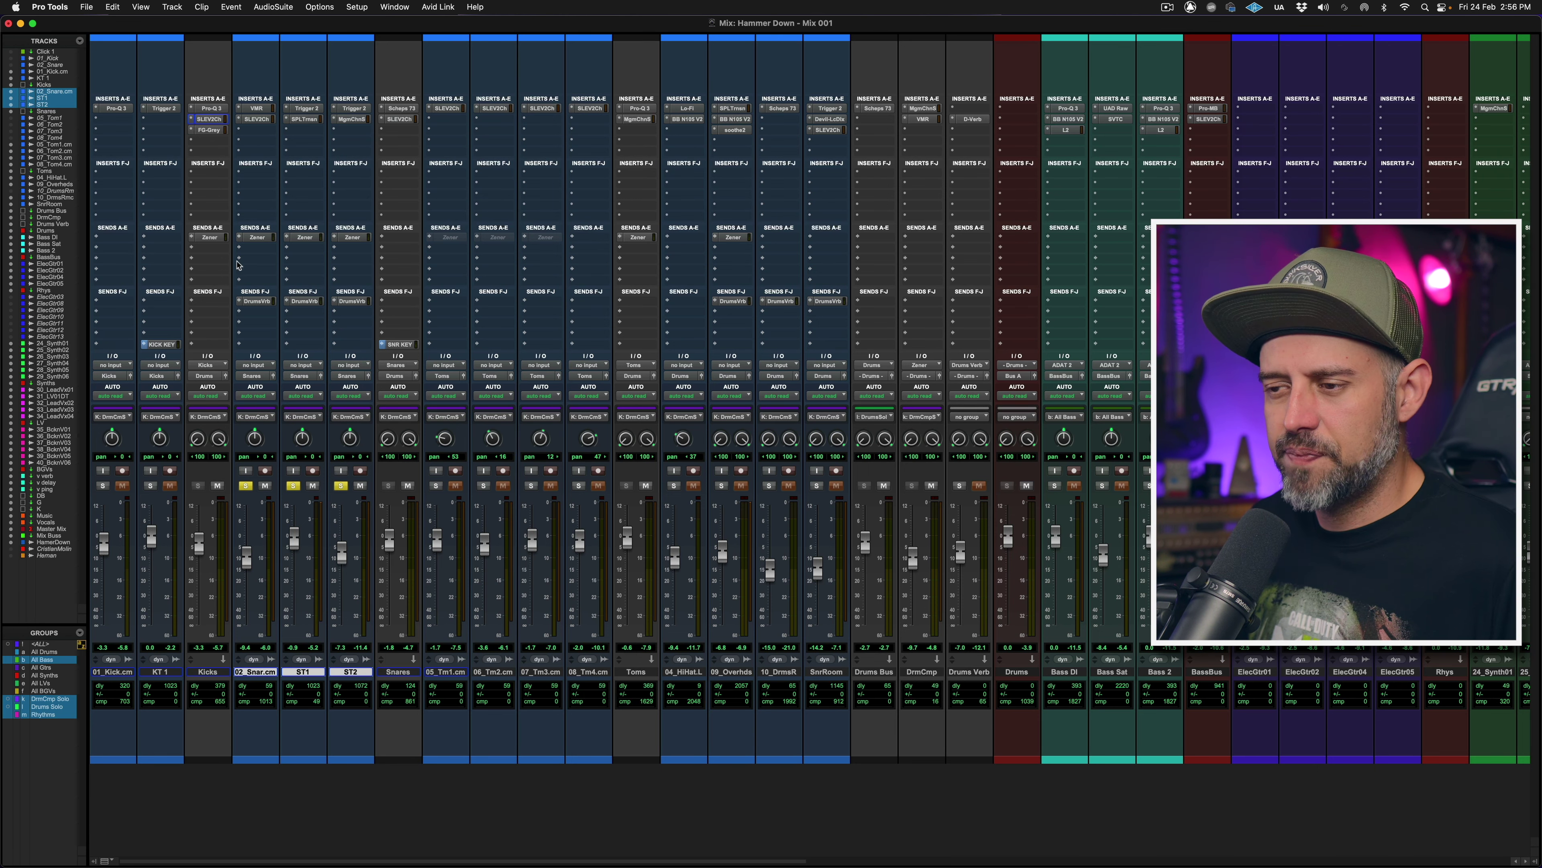
Audition the drums from the Edit window and open the SSL EV2 Channel on the Snares track in the mixer
{"action": "key", "text": "super+equal"}
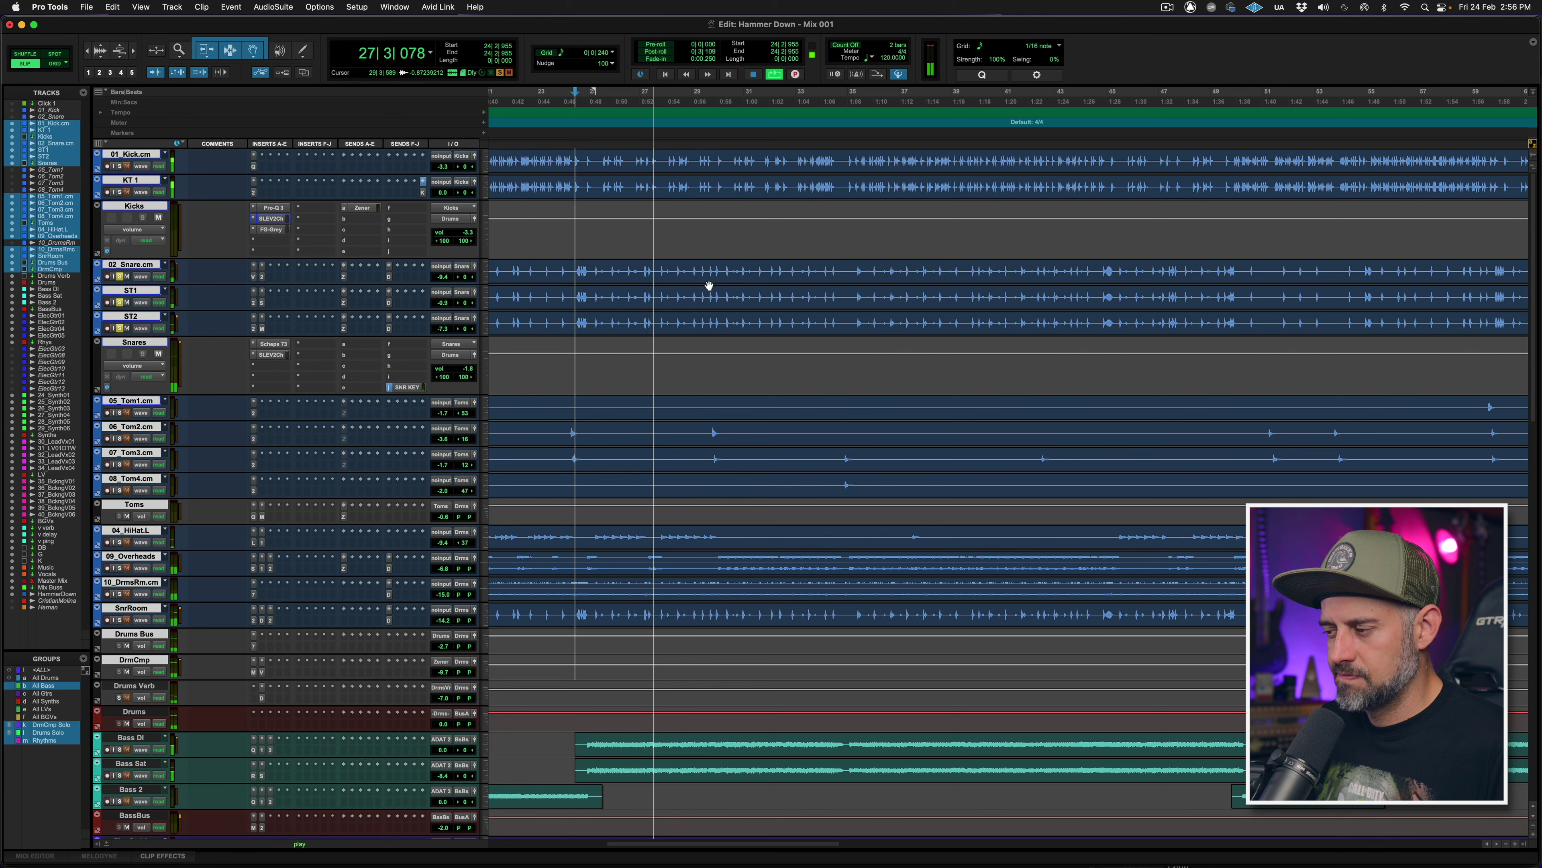
{"action": "key", "text": "space"}
{"action": "key", "text": "super+equal"}
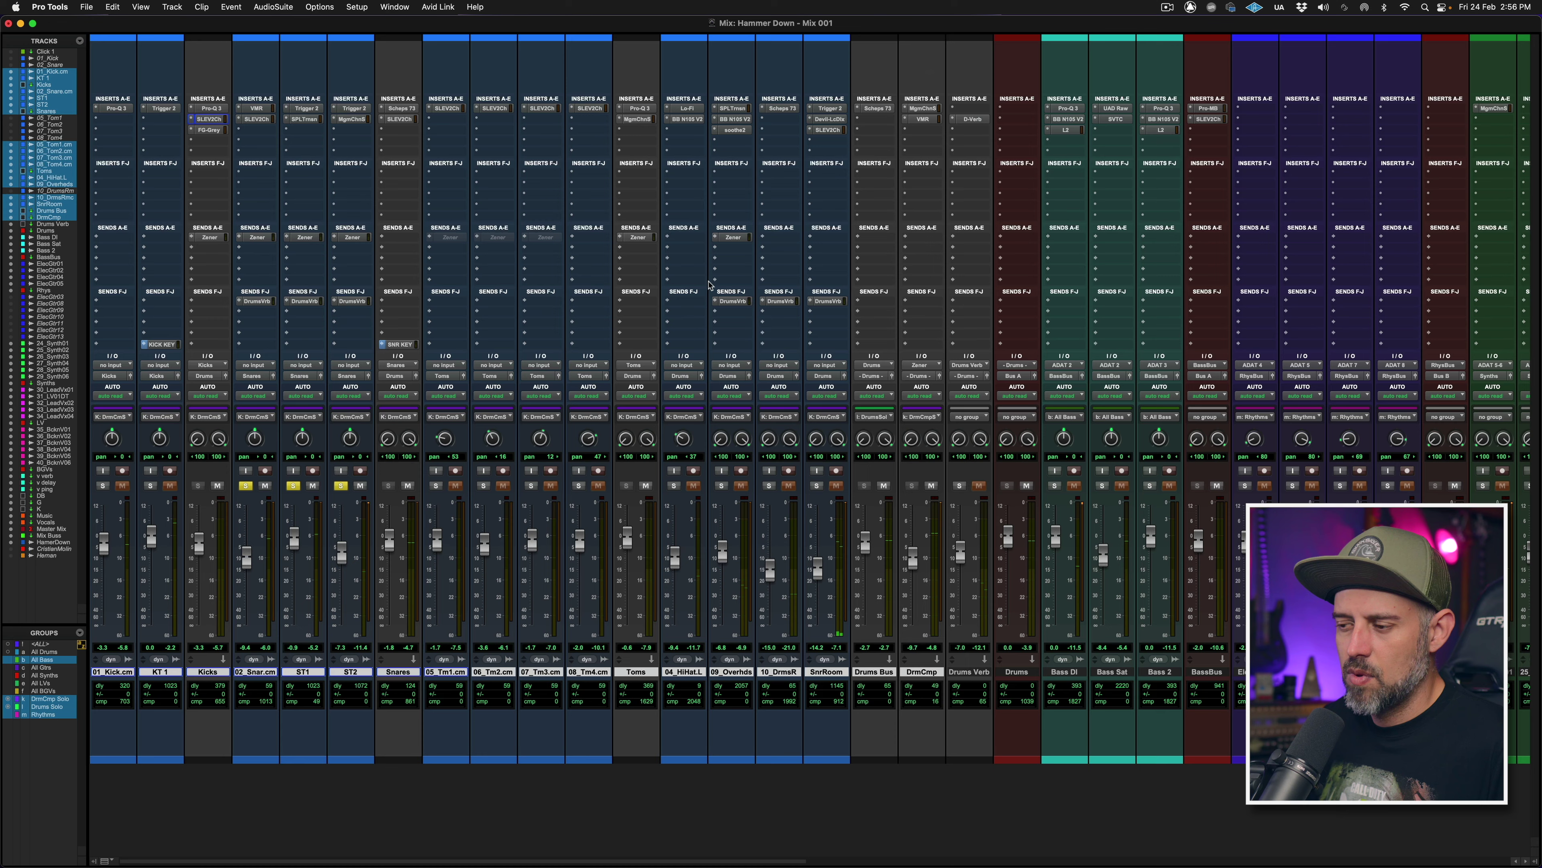
{"action": "left_click", "coordinate": [416, 119]}
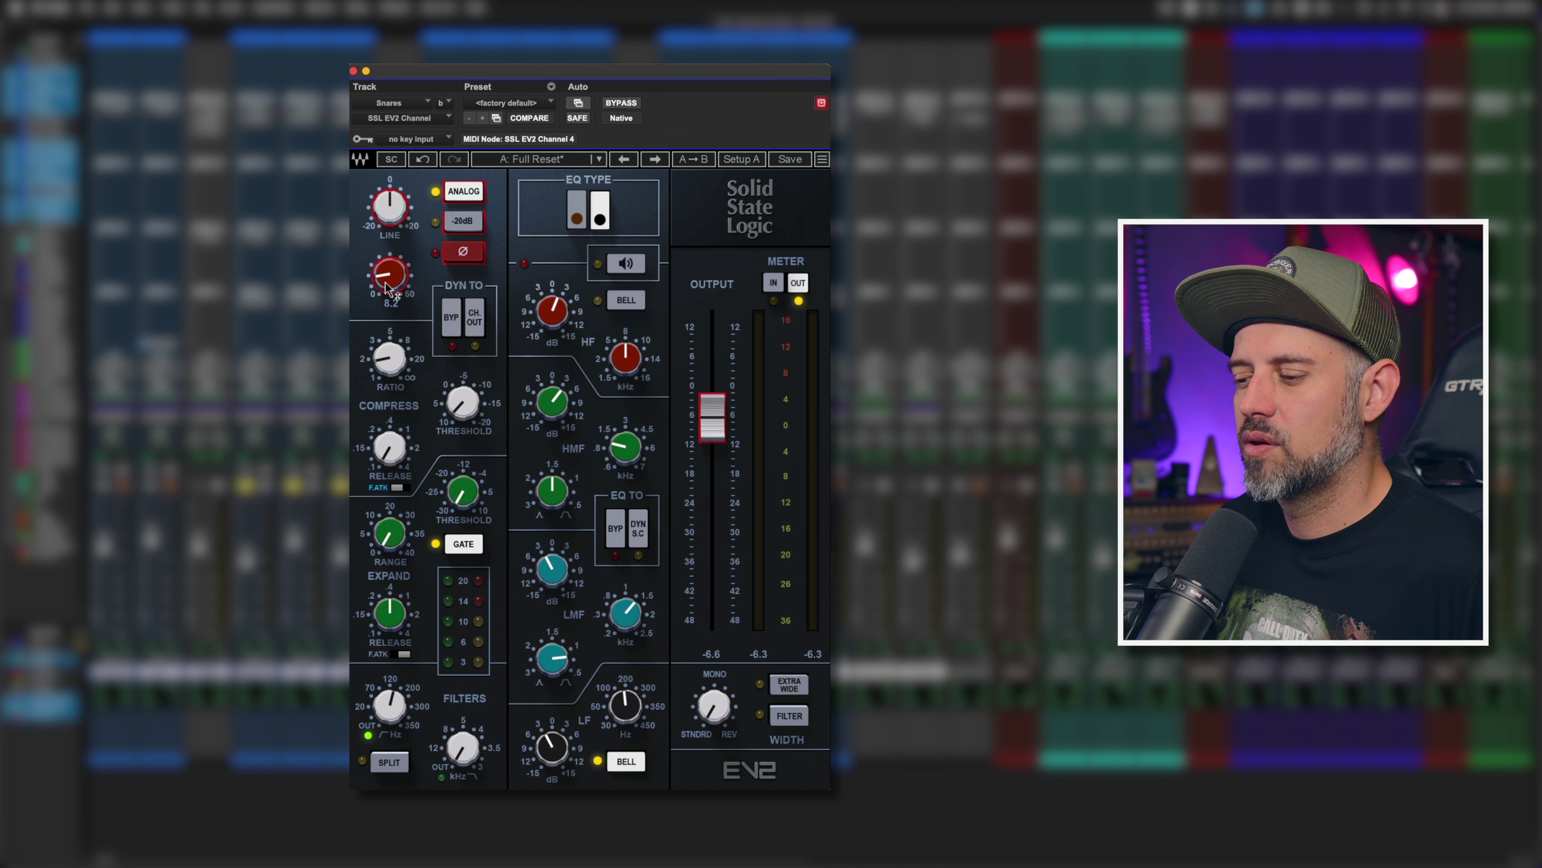
Play the snares and compare their SSL EV2 Channel bypassed and active
{"action": "key", "text": "space"}
{"action": "left_click", "coordinate": [621, 103]}
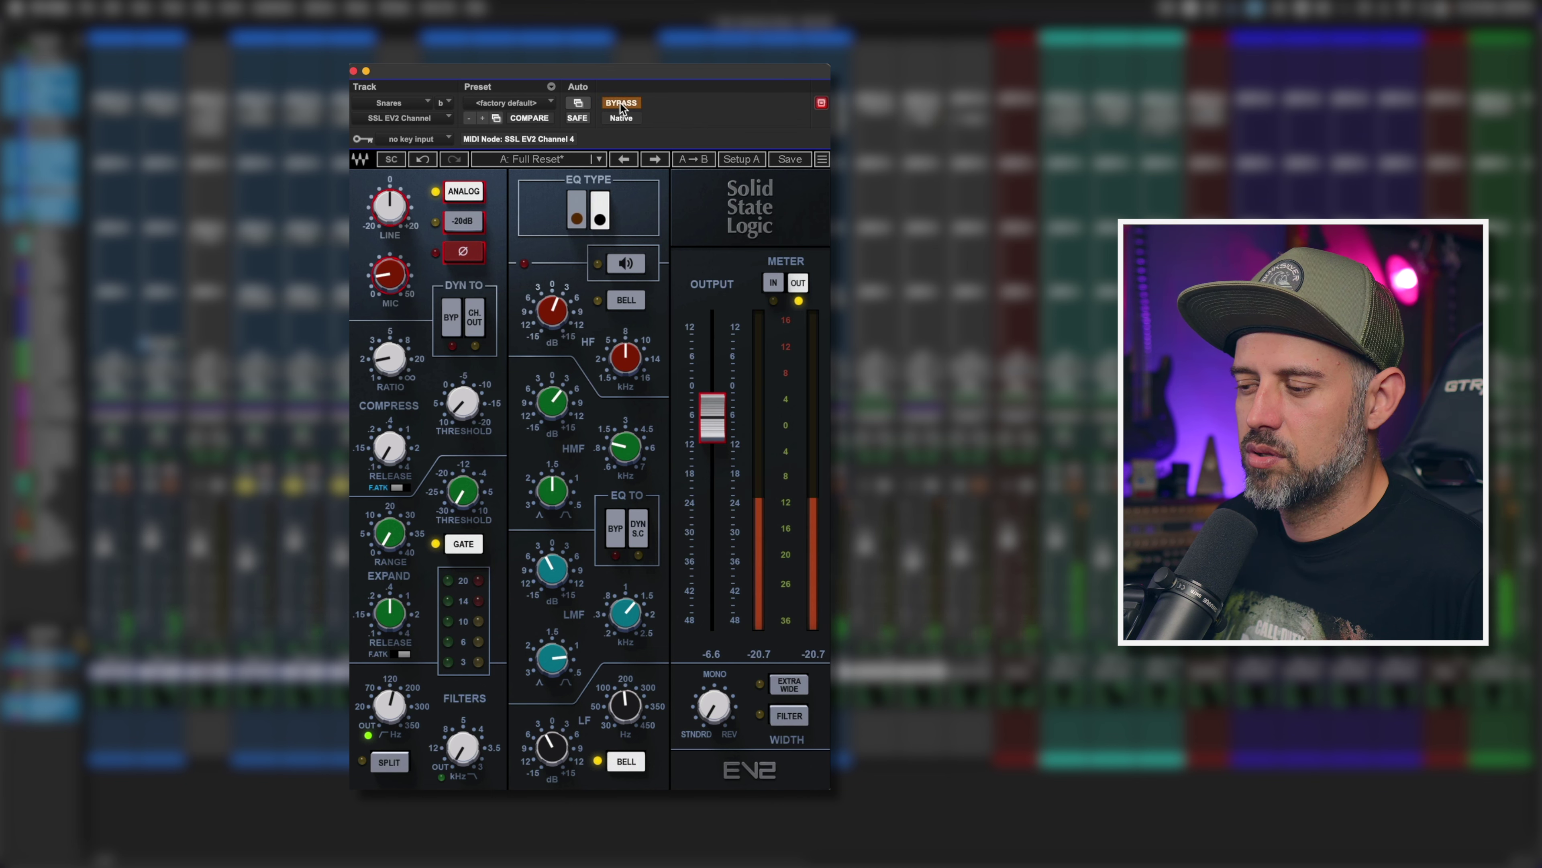
{"action": "left_click", "coordinate": [620, 103]}
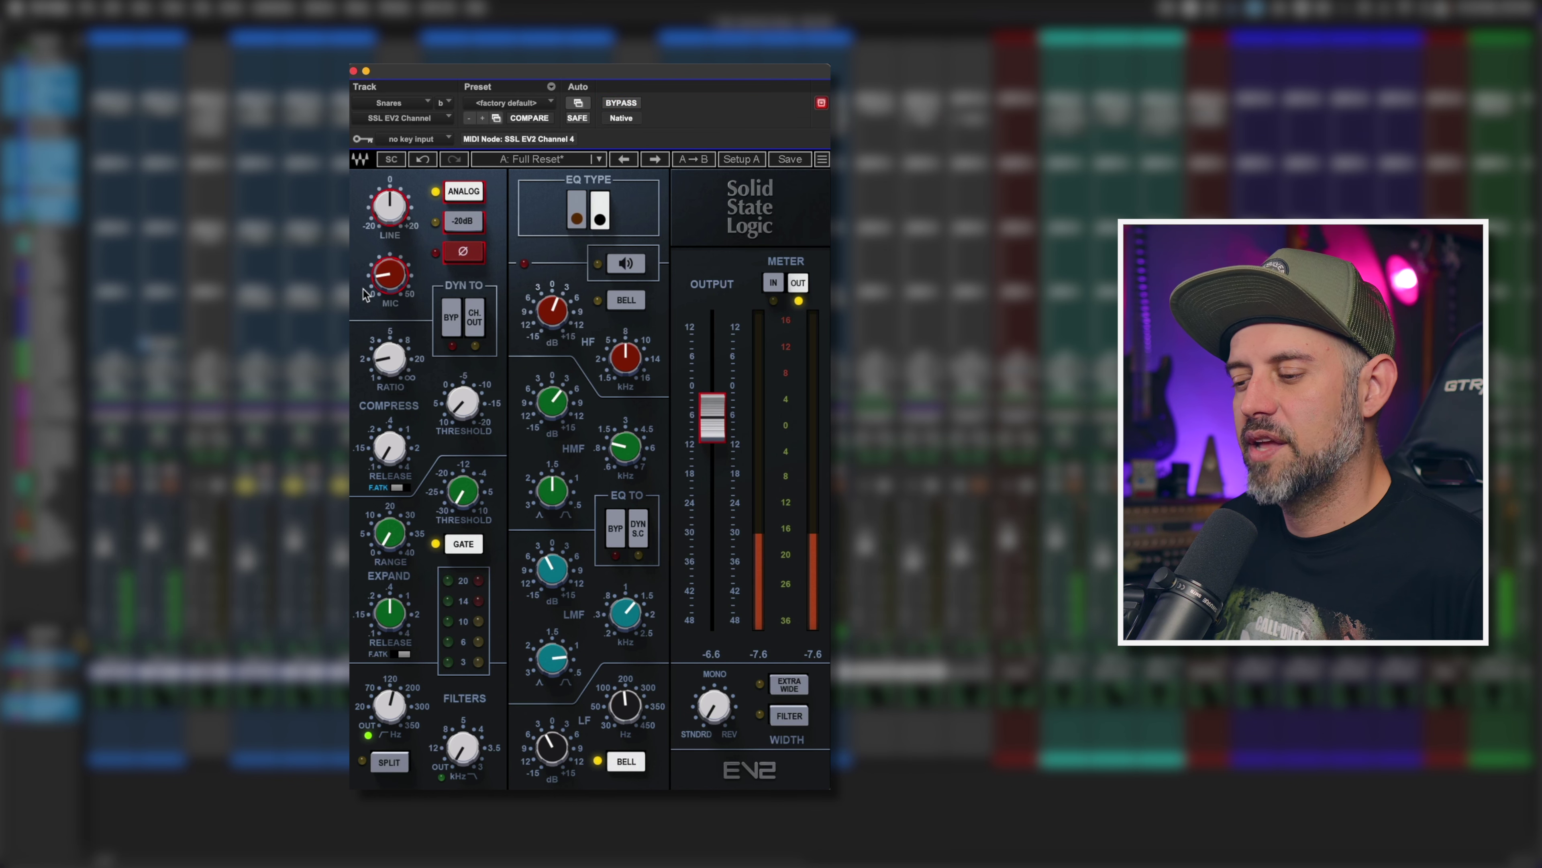
Reset the Mic gain on the Snares channel strip to its minimum and set it back to 8.2
{"action": "left_click", "coordinate": [390, 276]}
{"action": "left_click", "coordinate": [394, 285], "text": "alt"}
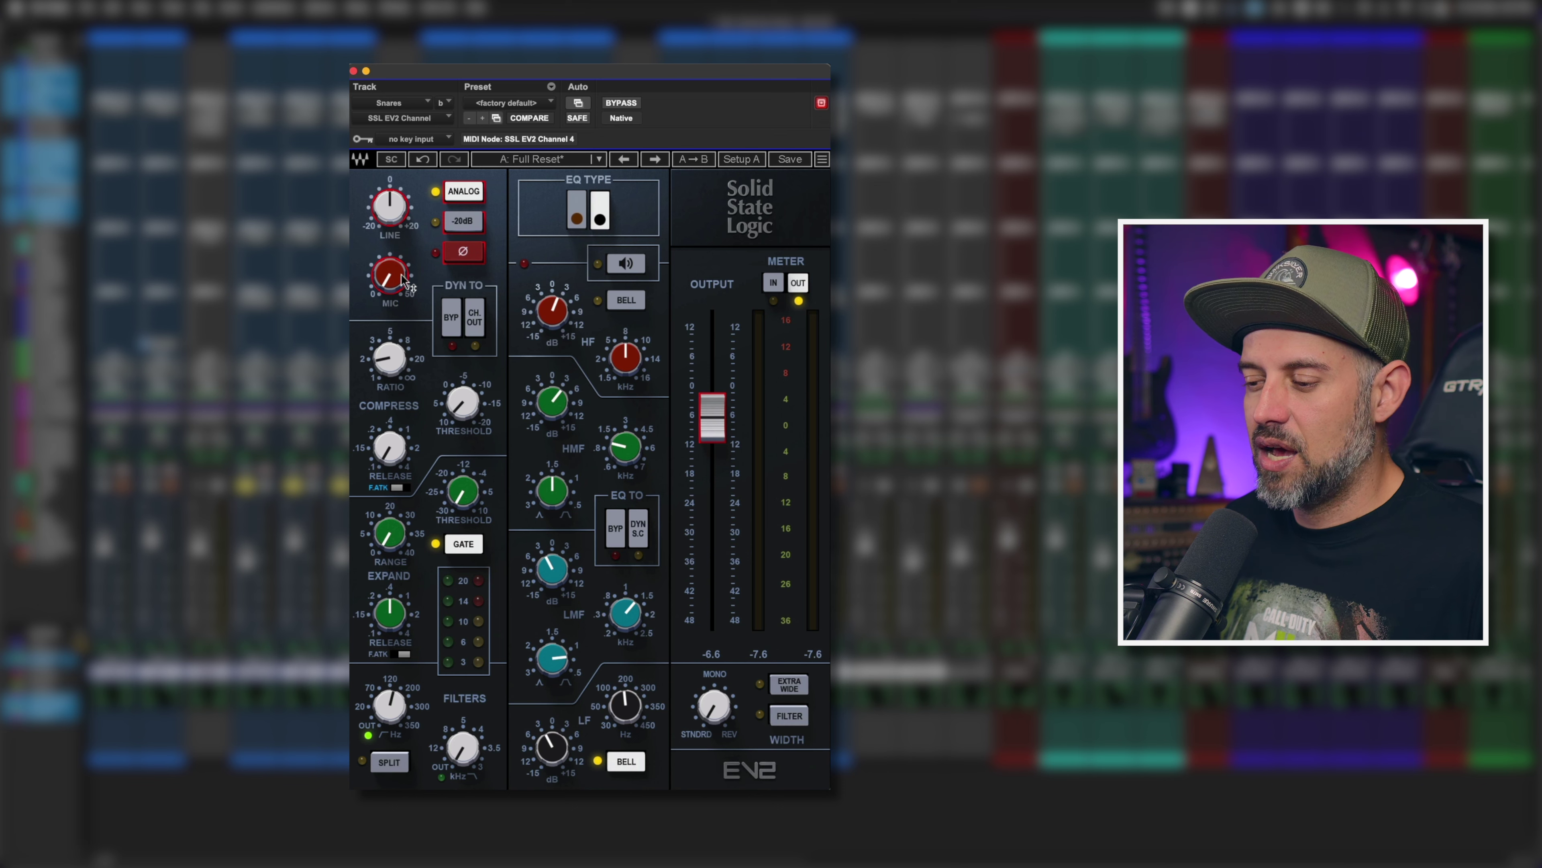
{"action": "double_click", "coordinate": [405, 270]}
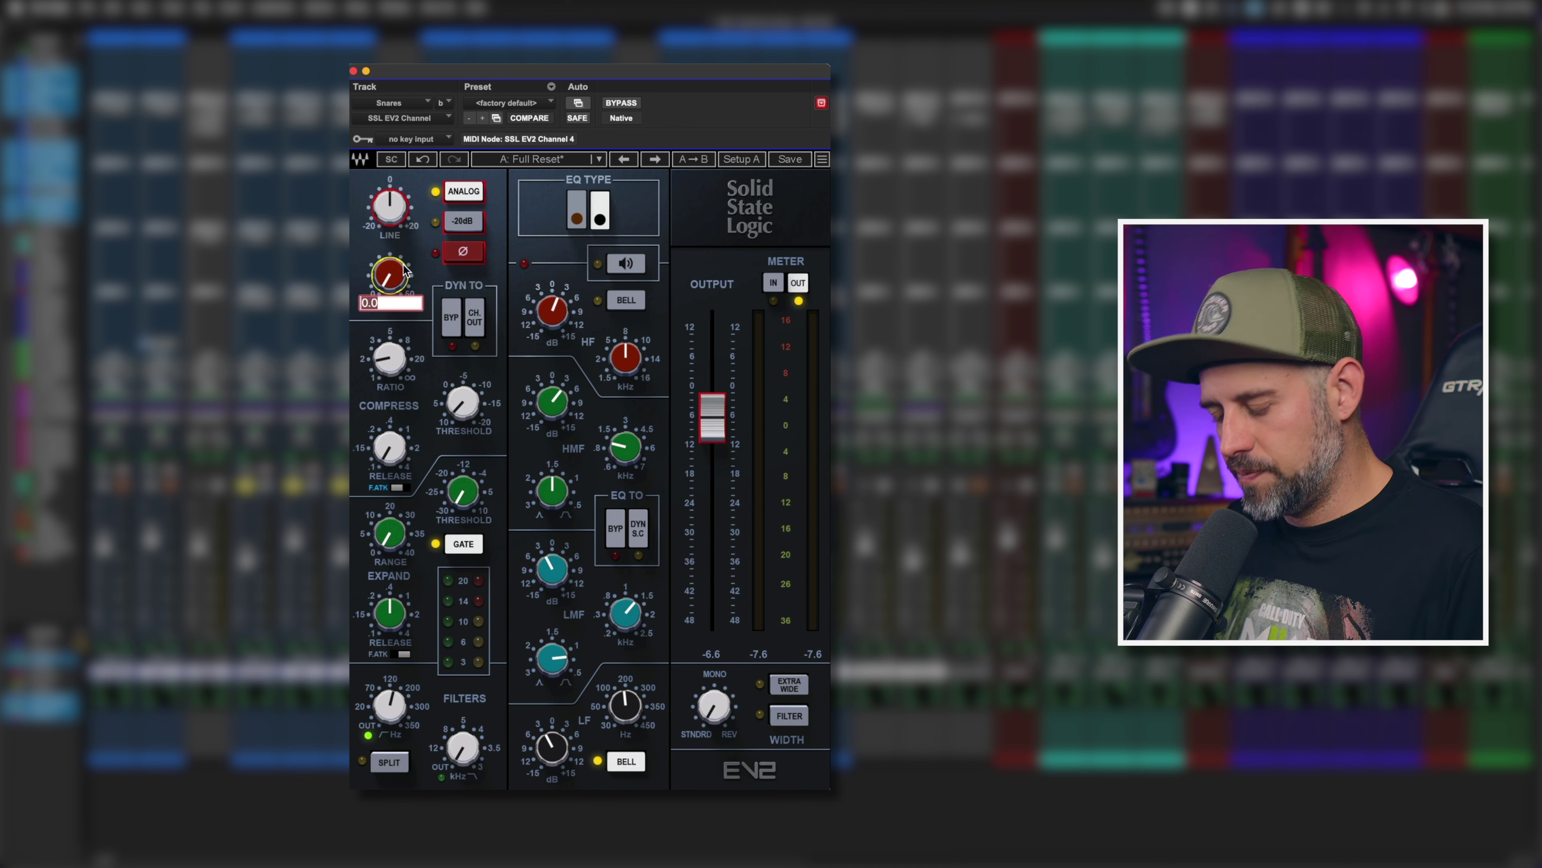
{"action": "type", "text": "8.2"}
{"action": "key", "text": "Return"}
{"action": "left_click", "coordinate": [511, 21]}
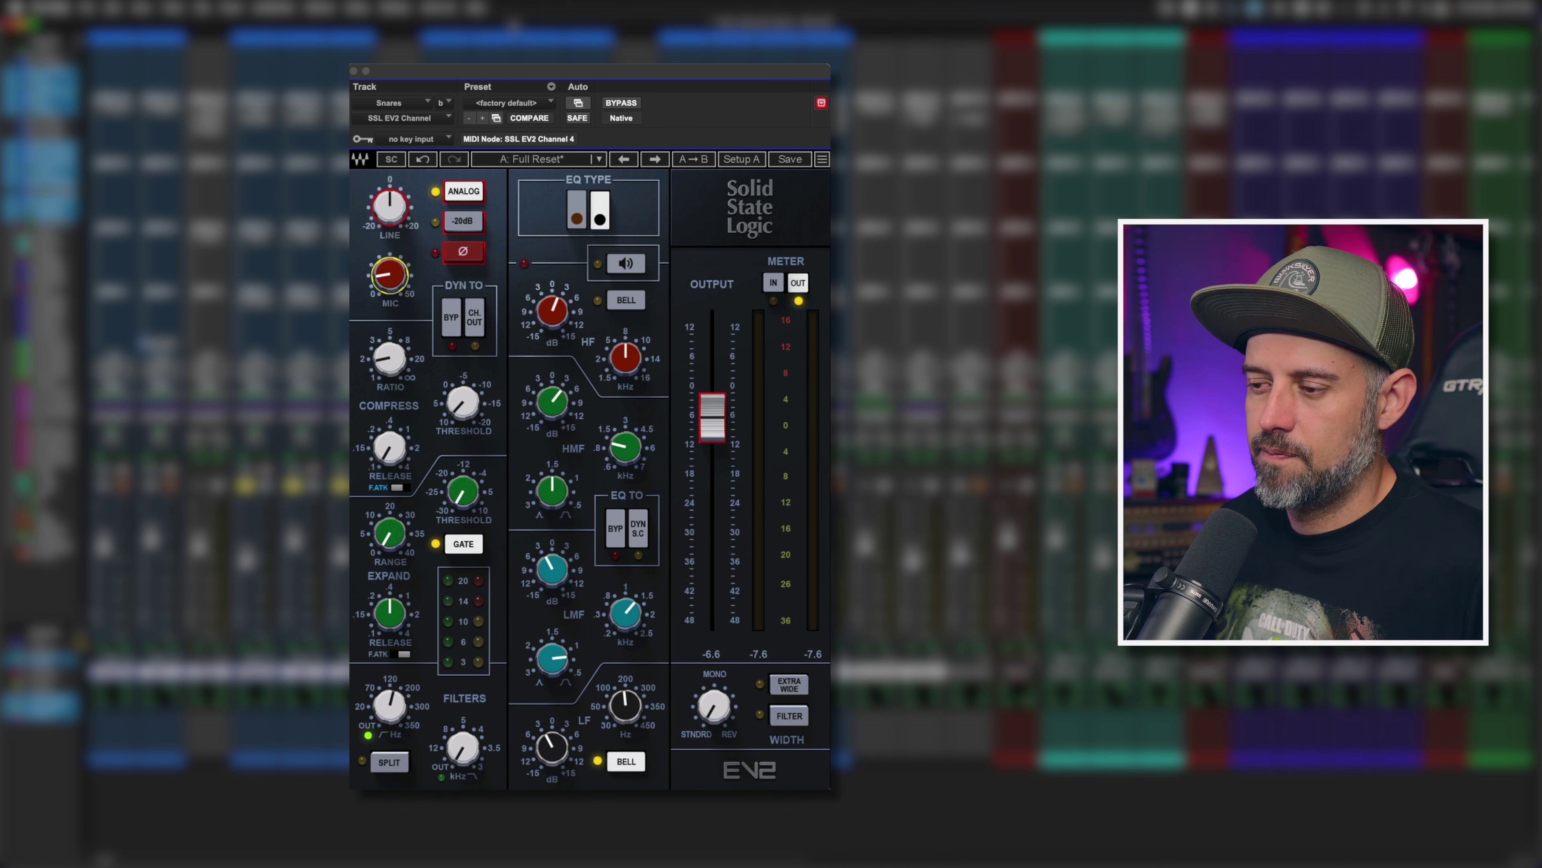
Play the snares through the channel strip and examine the compressor's threshold and ratio settings
{"action": "key", "text": "space"}
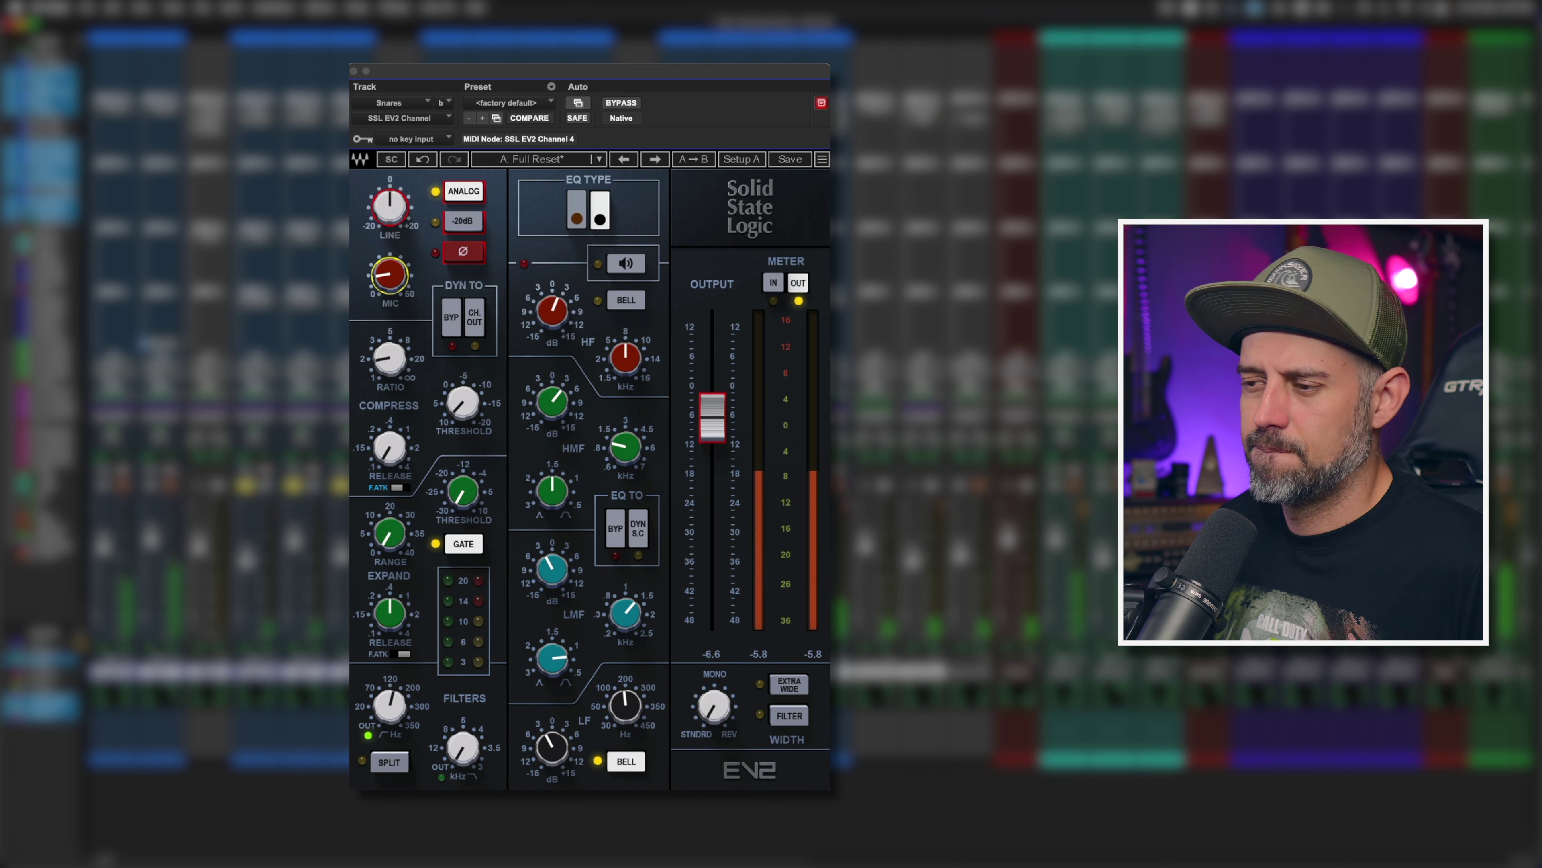
{"action": "key", "text": "space"}
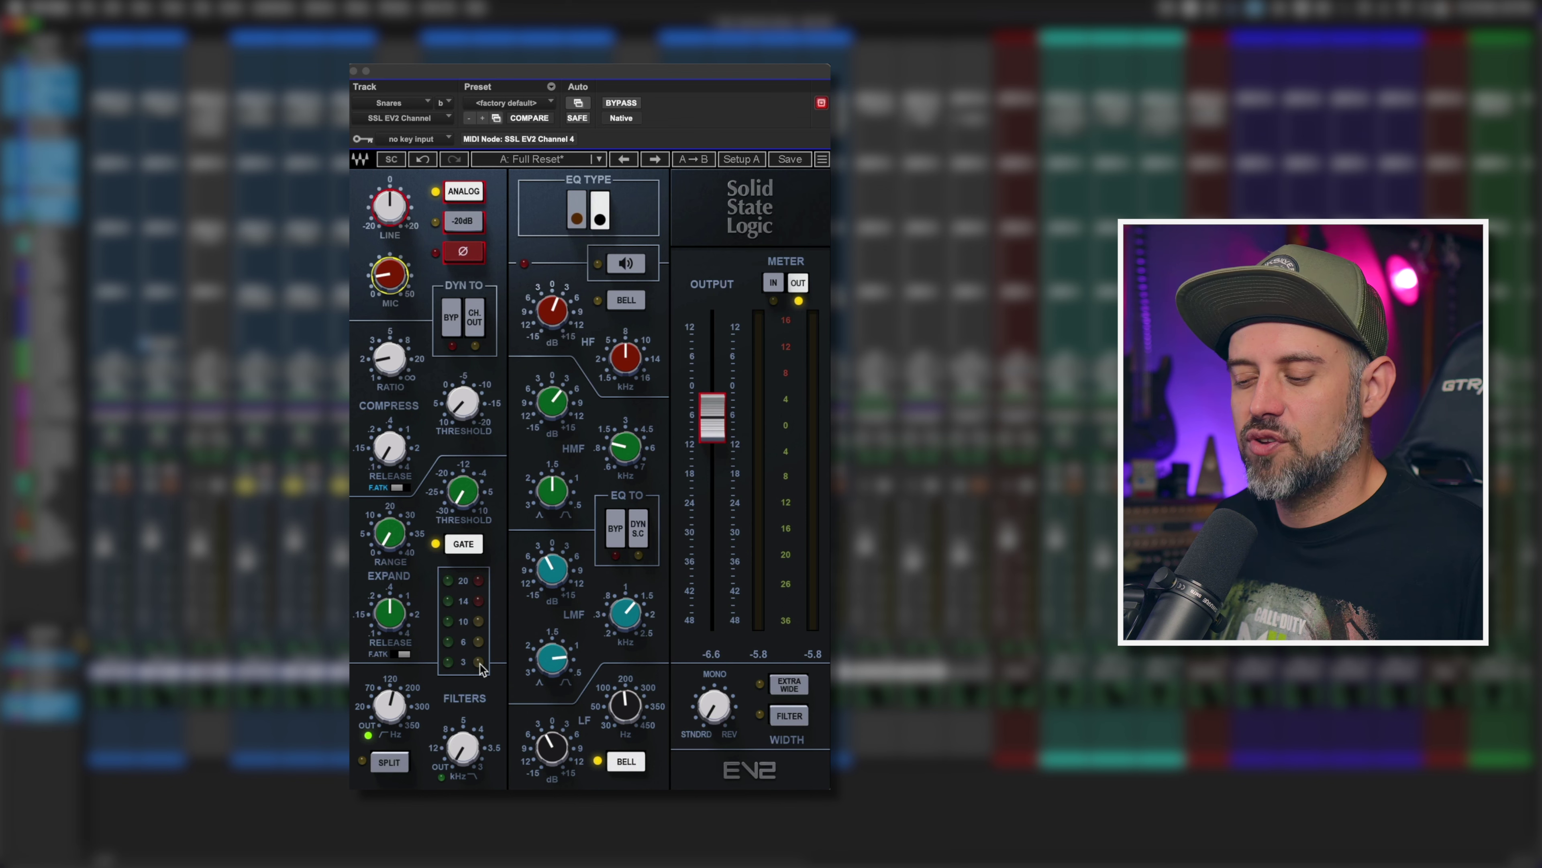
{"action": "key", "text": "space"}
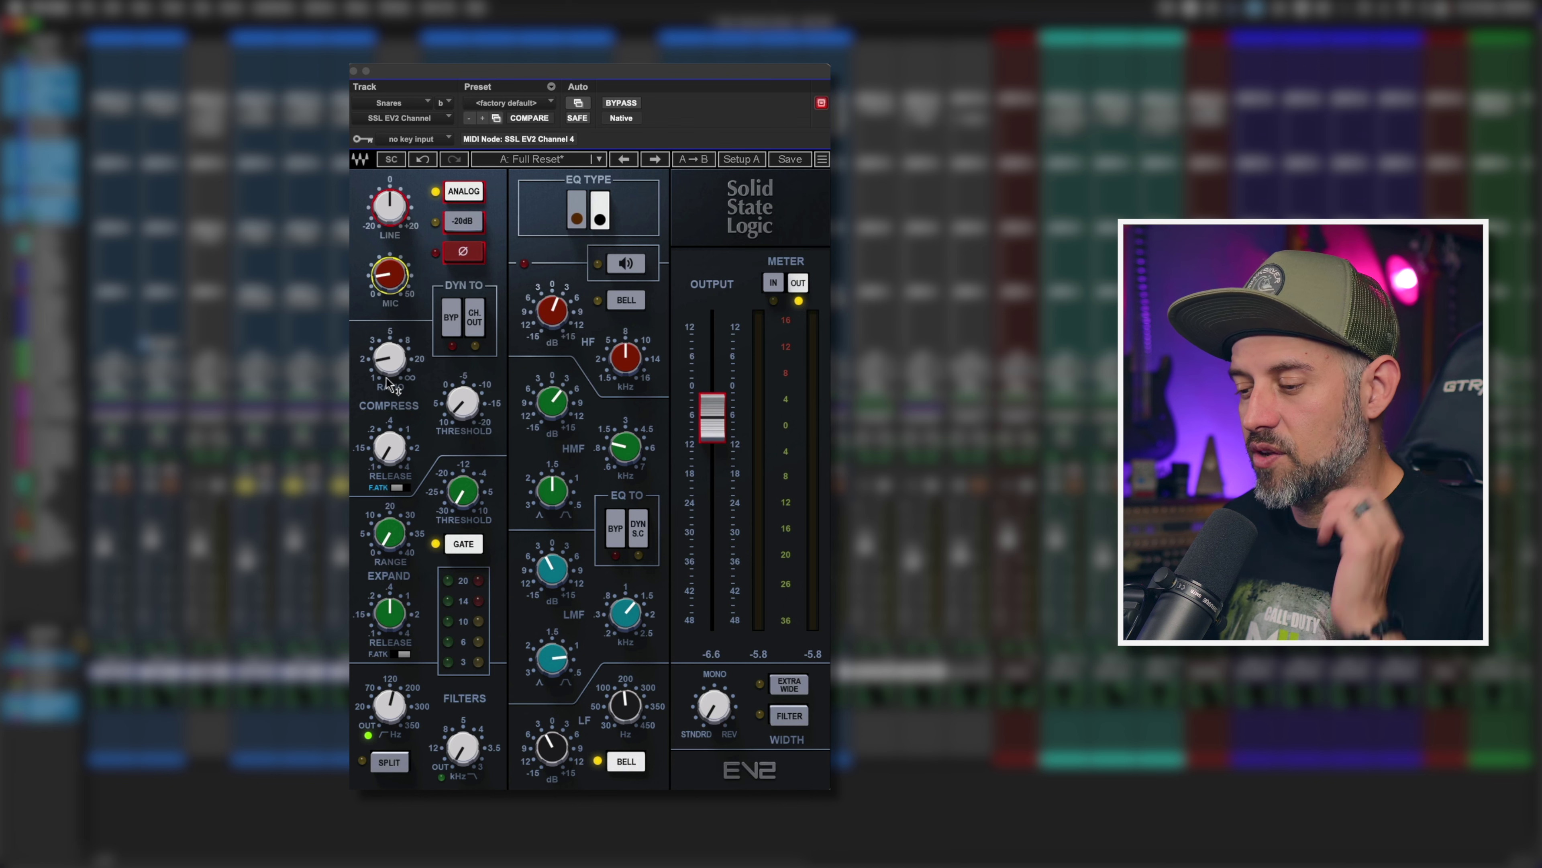
{"action": "mouse_move", "coordinate": [463, 403]}
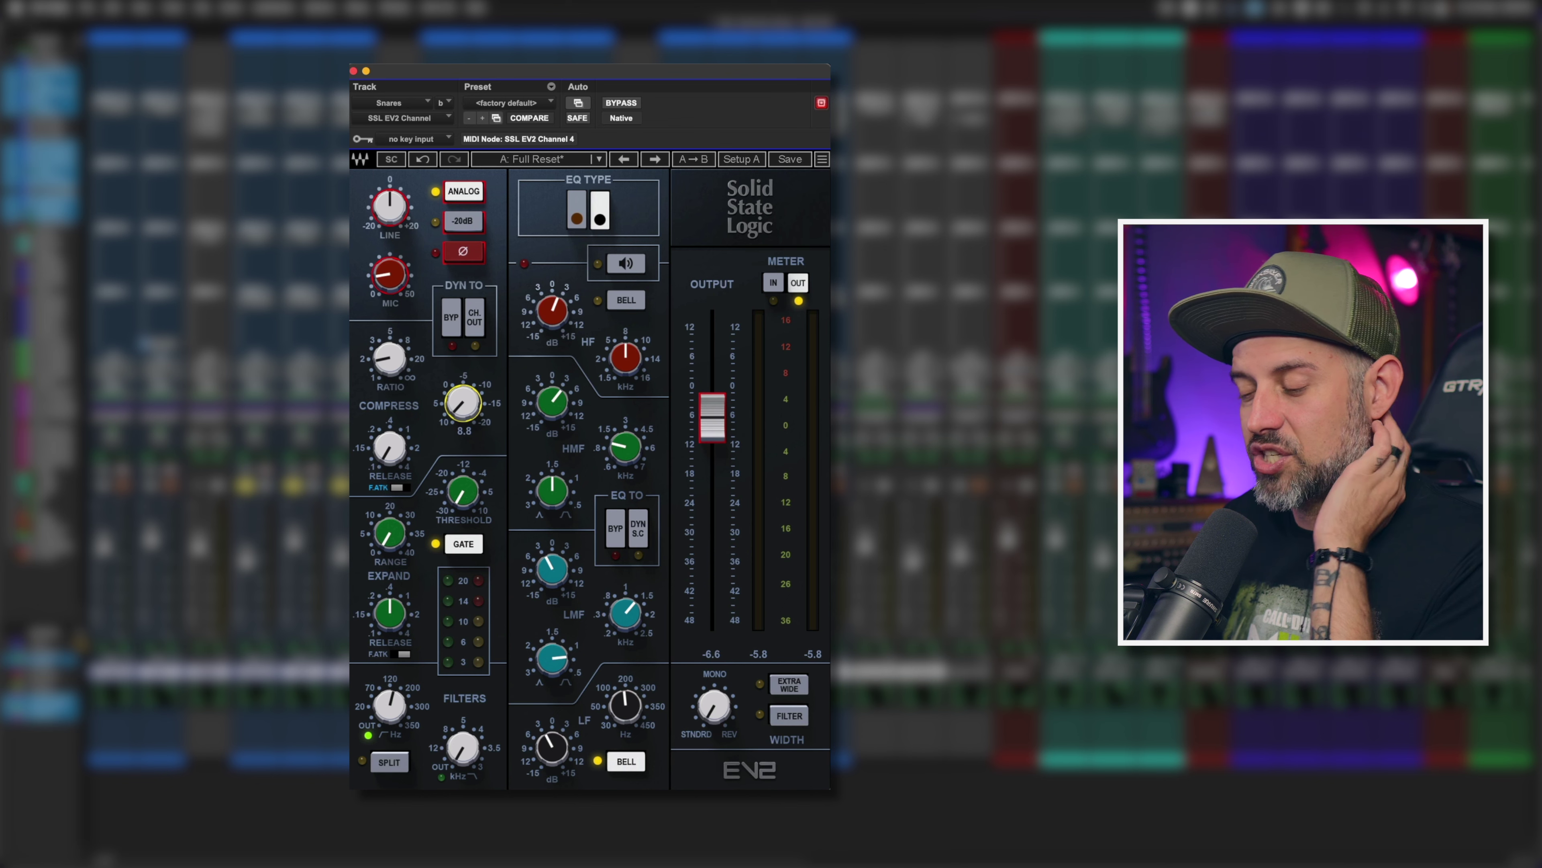
{"action": "mouse_move", "coordinate": [393, 369]}
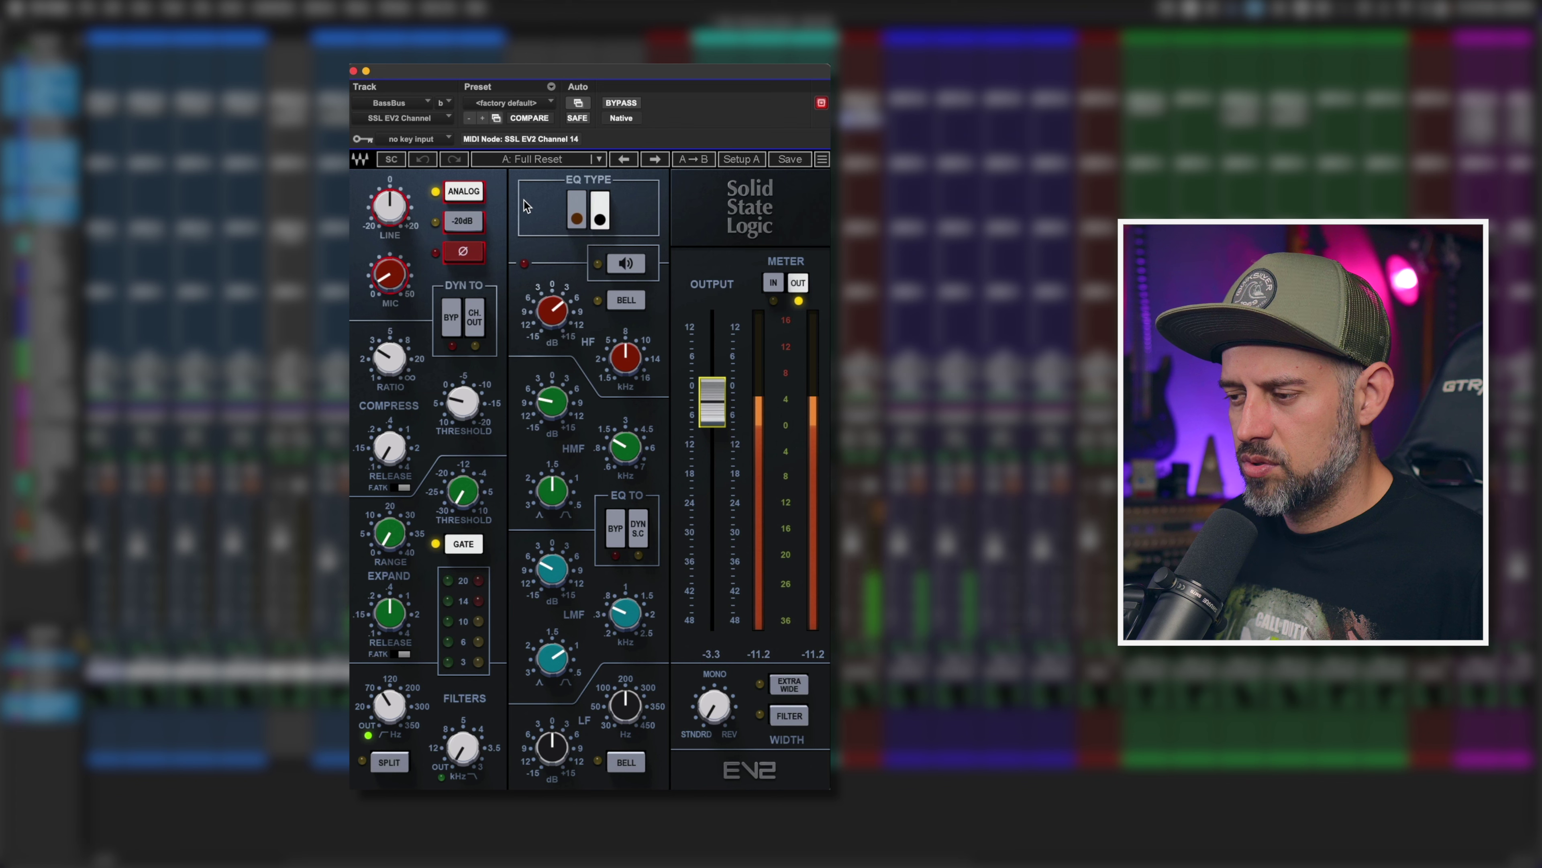
Compare the SSL EV2 Channel on the bass bus bypassed and active during playback
{"action": "left_click", "coordinate": [619, 103]}
{"action": "left_click", "coordinate": [620, 103]}
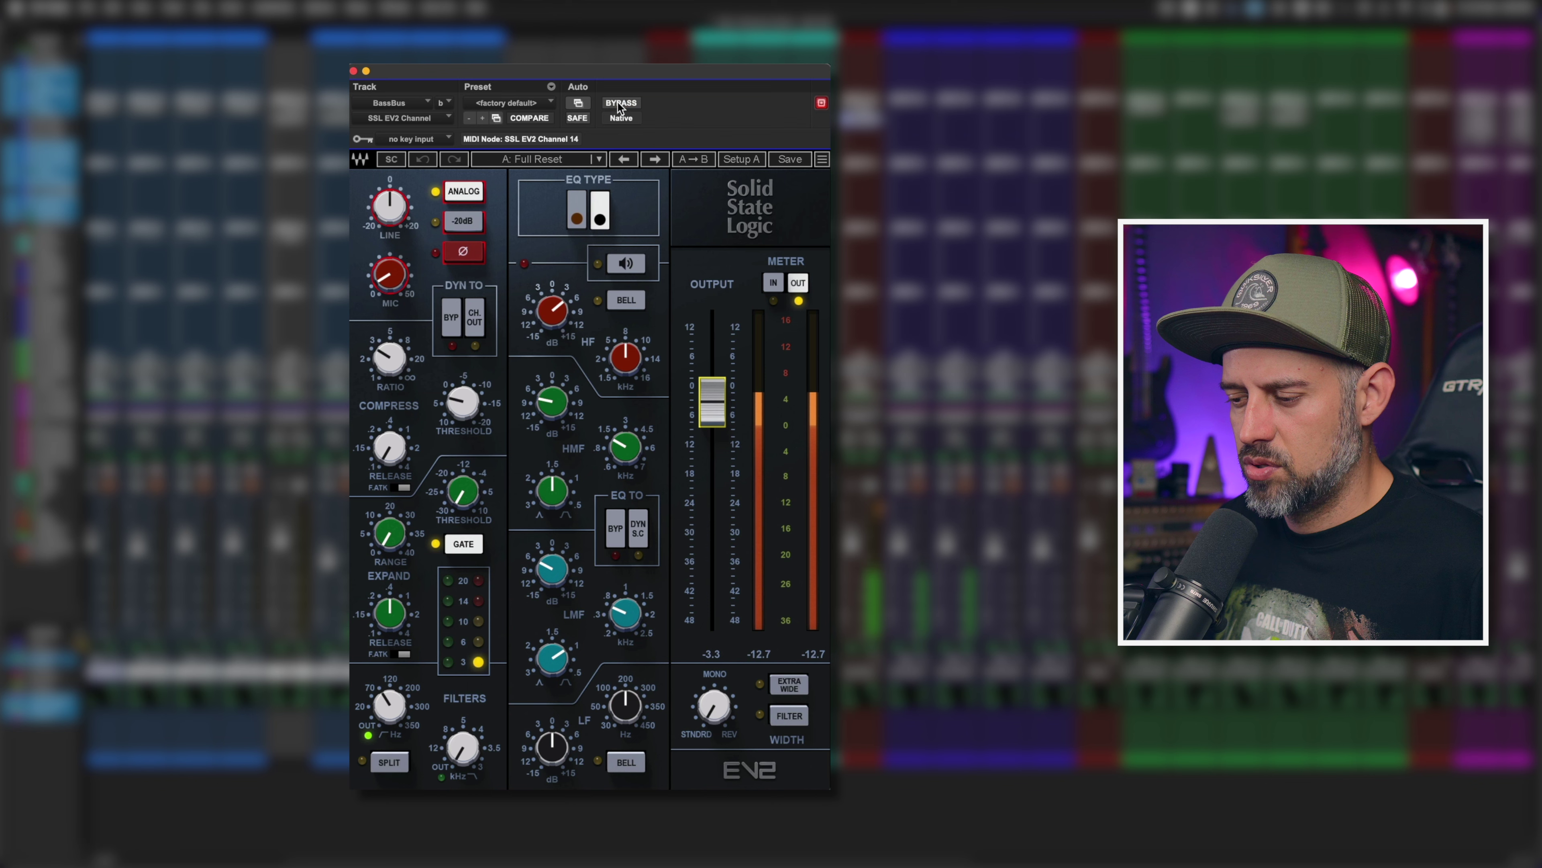
{"action": "left_click", "coordinate": [619, 104]}
{"action": "left_click", "coordinate": [619, 103]}
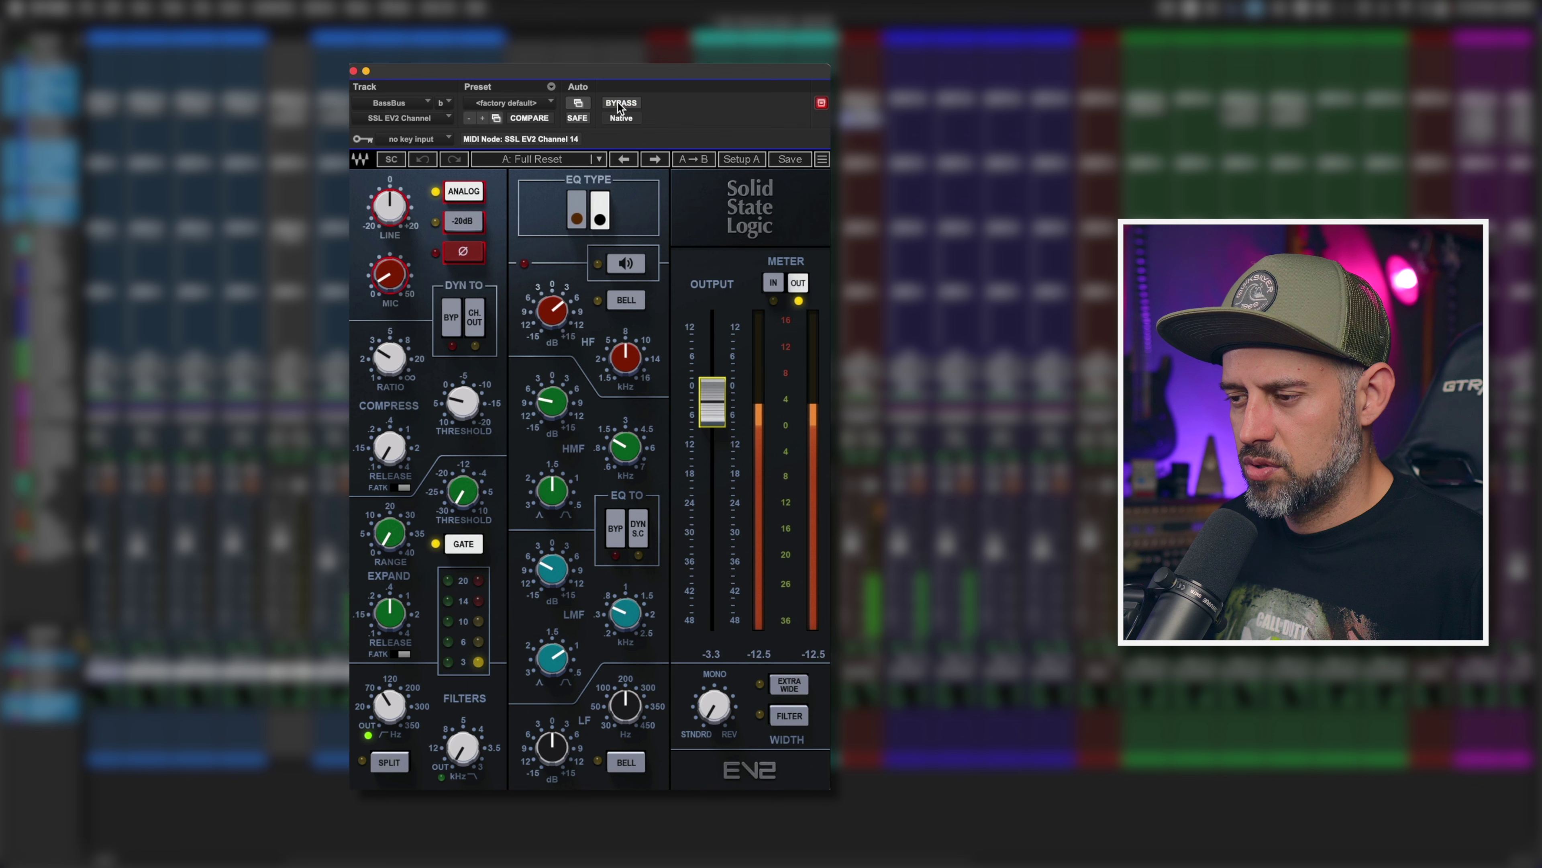
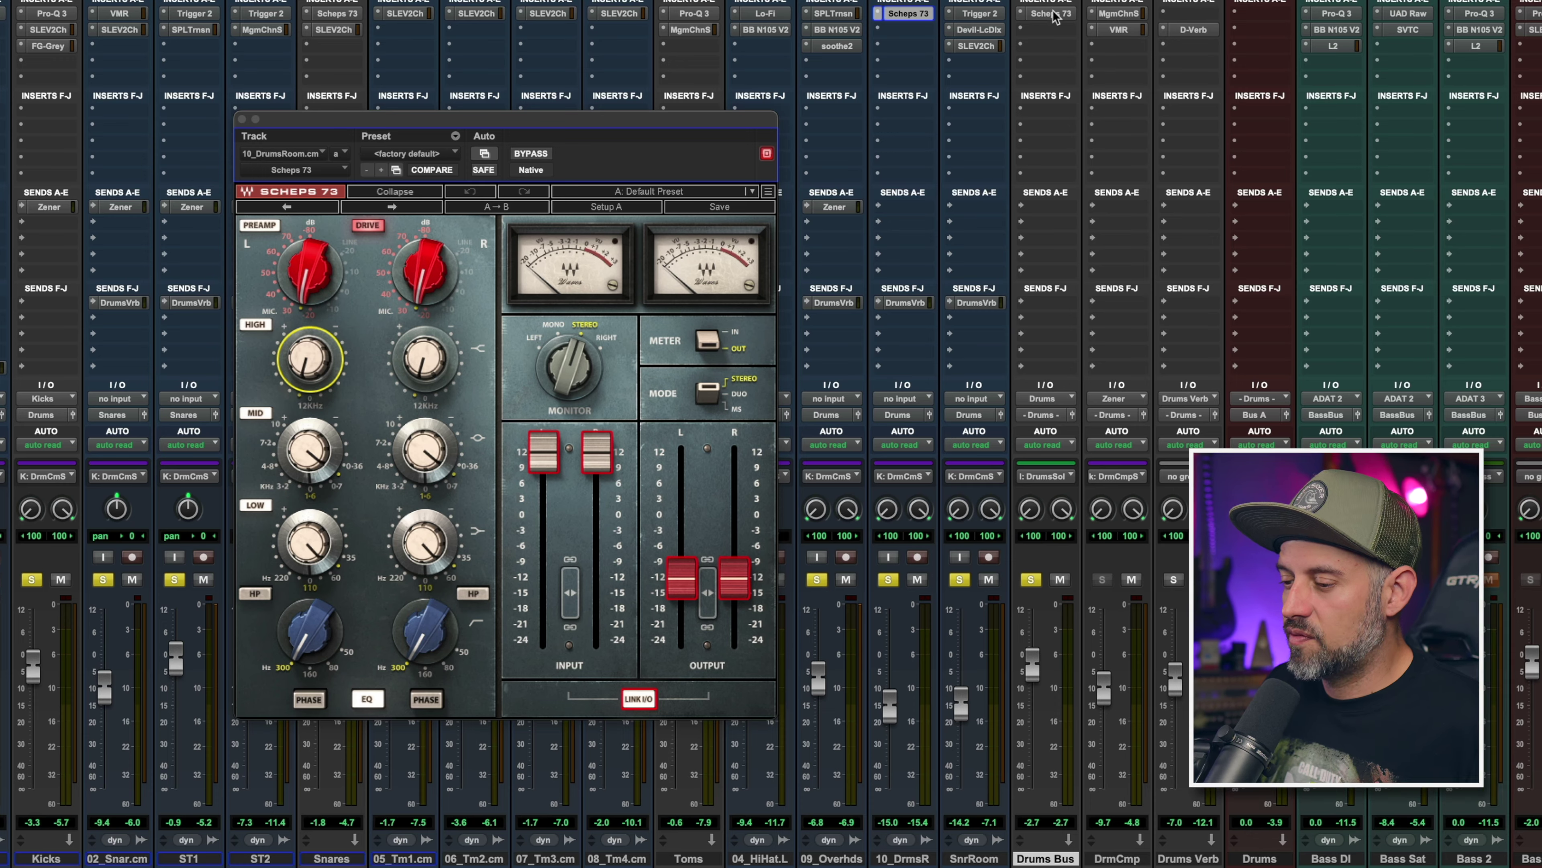
Open the Scheps 73 on the Drums Bus and examine its preamp and EQ settings
{"action": "left_click", "coordinate": [1050, 13]}
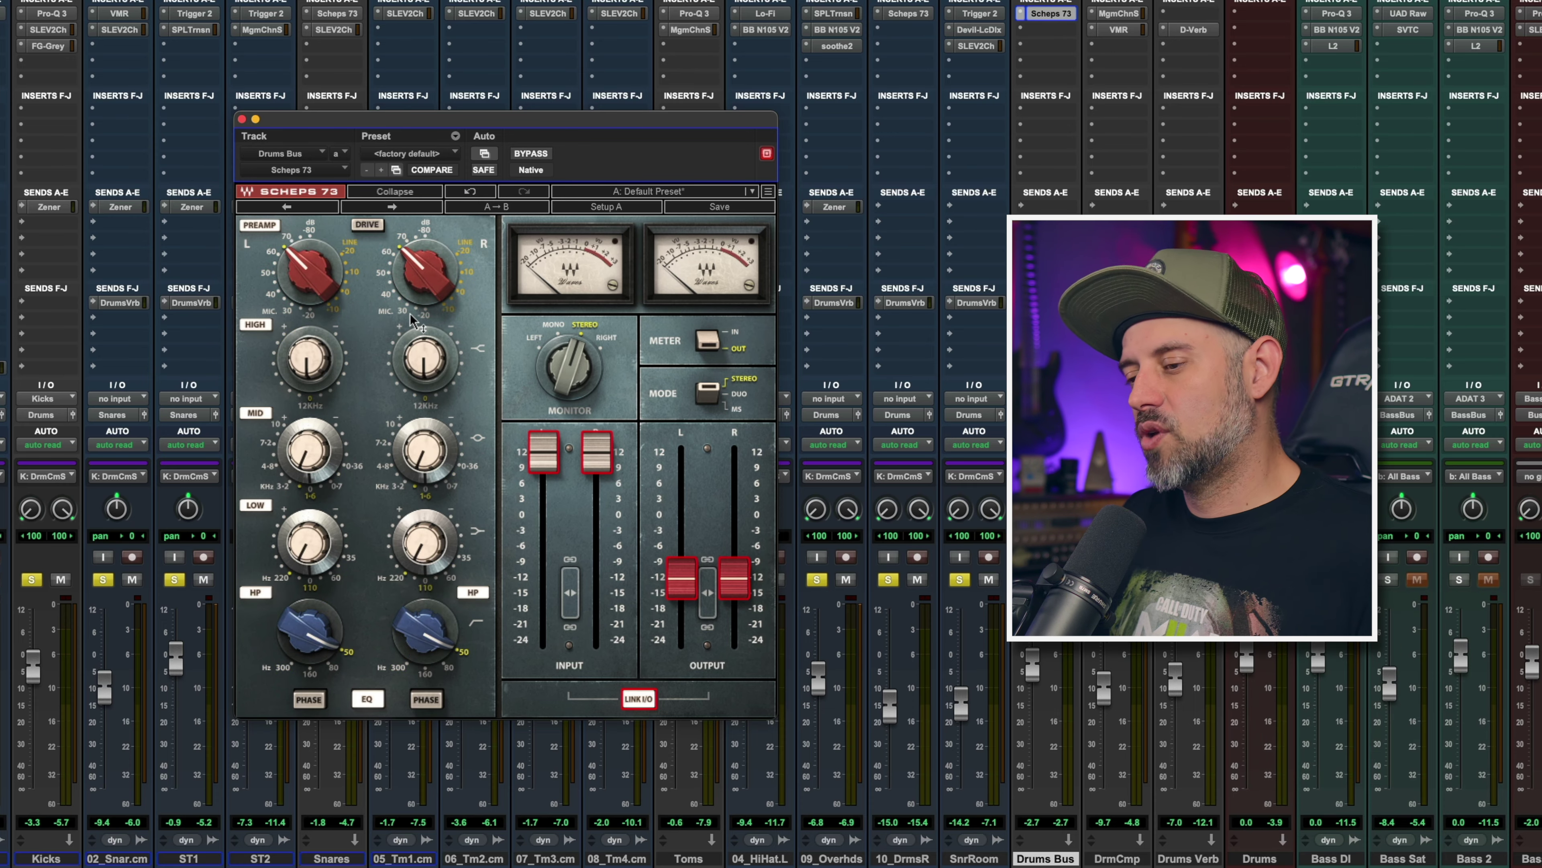
{"action": "mouse_move", "coordinate": [413, 320]}
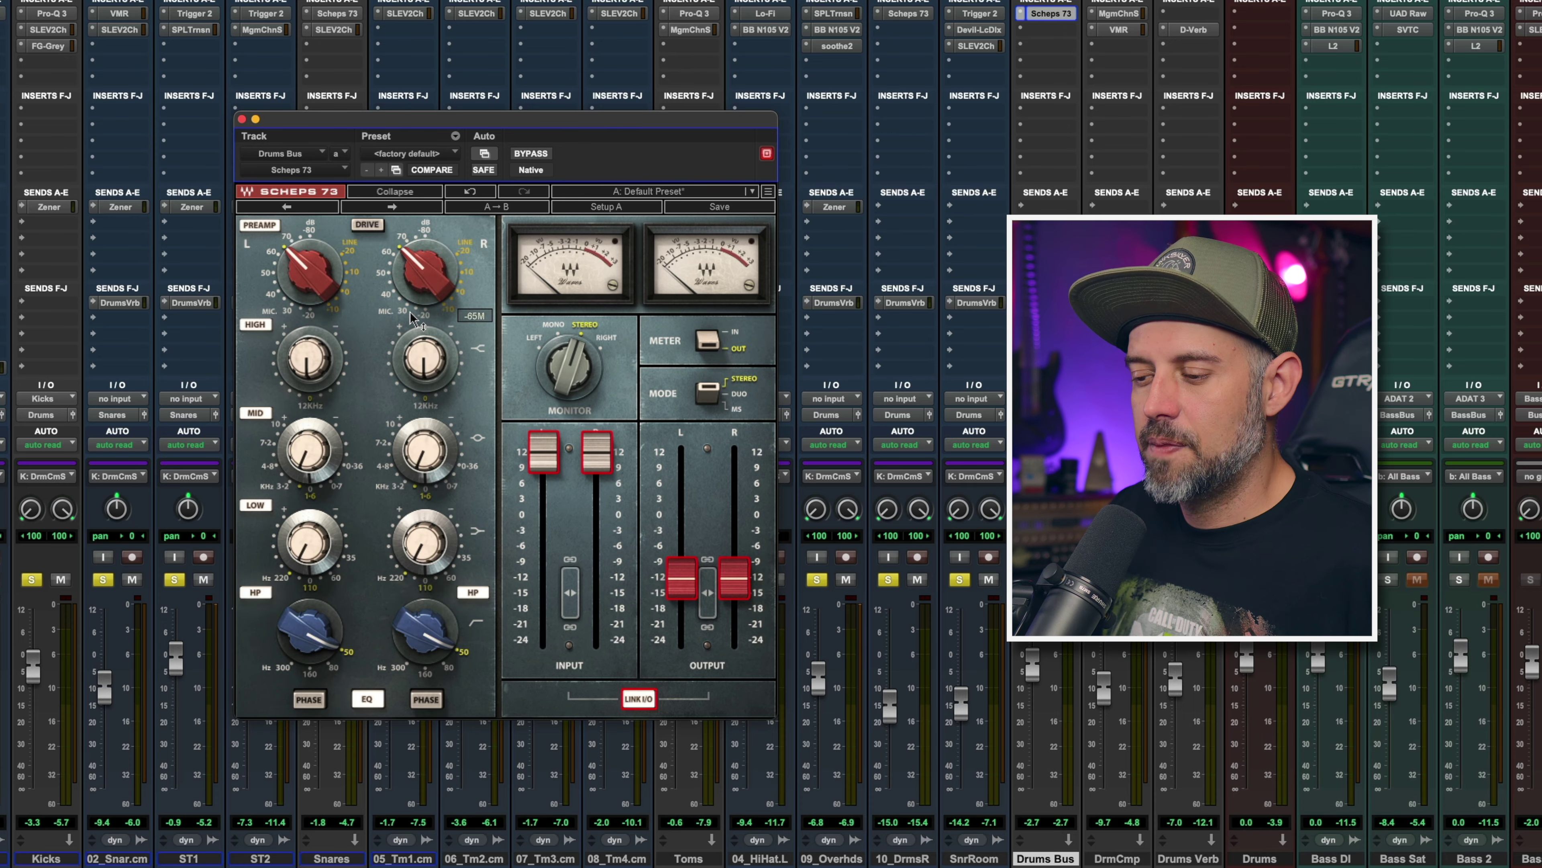
{"action": "left_click", "coordinate": [335, 365]}
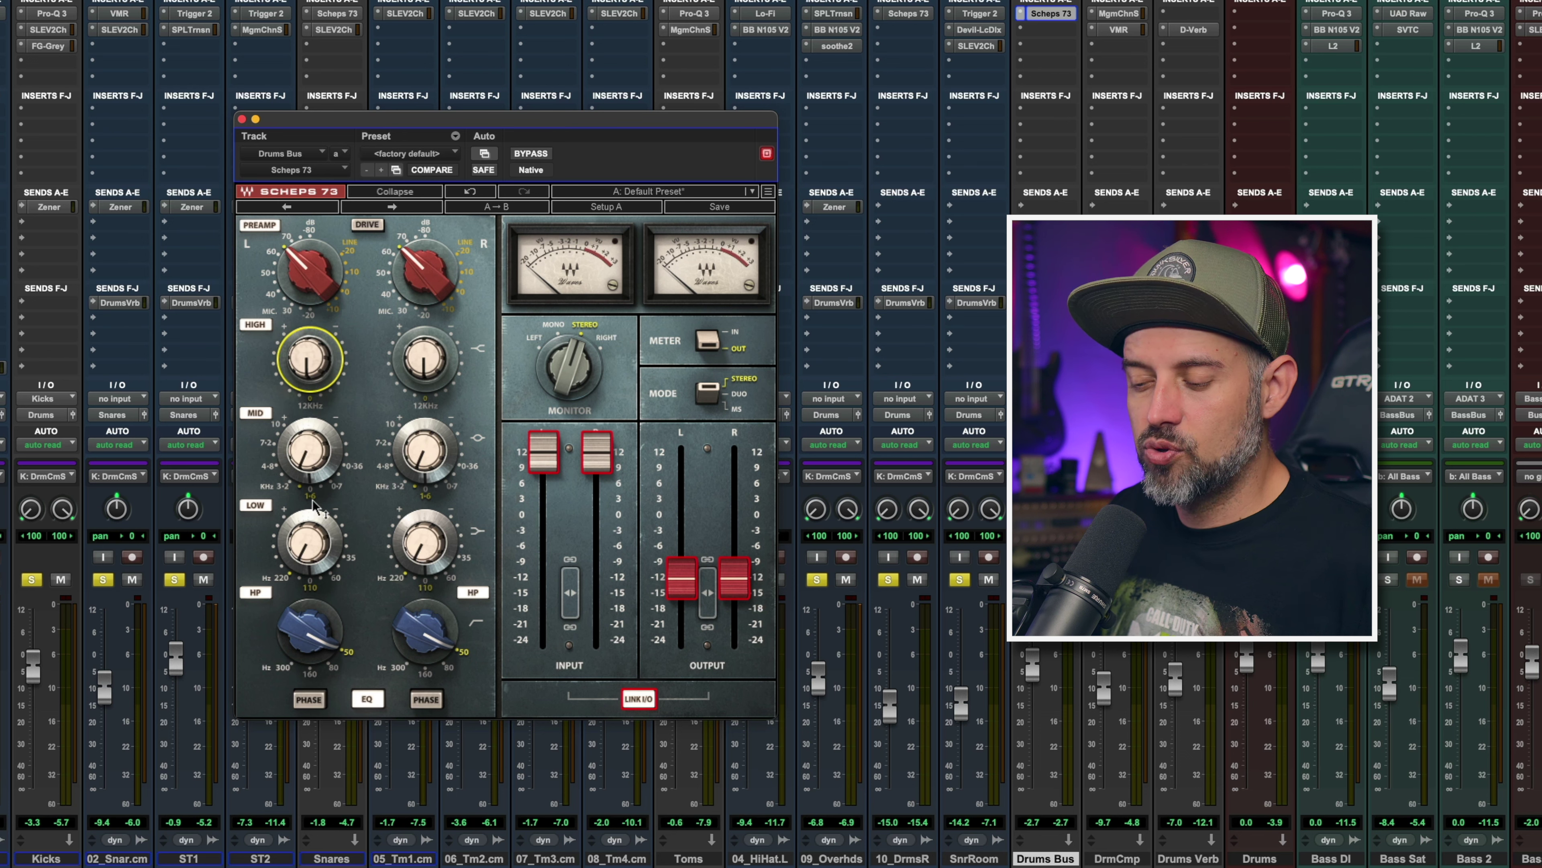
{"action": "left_click", "coordinate": [311, 480]}
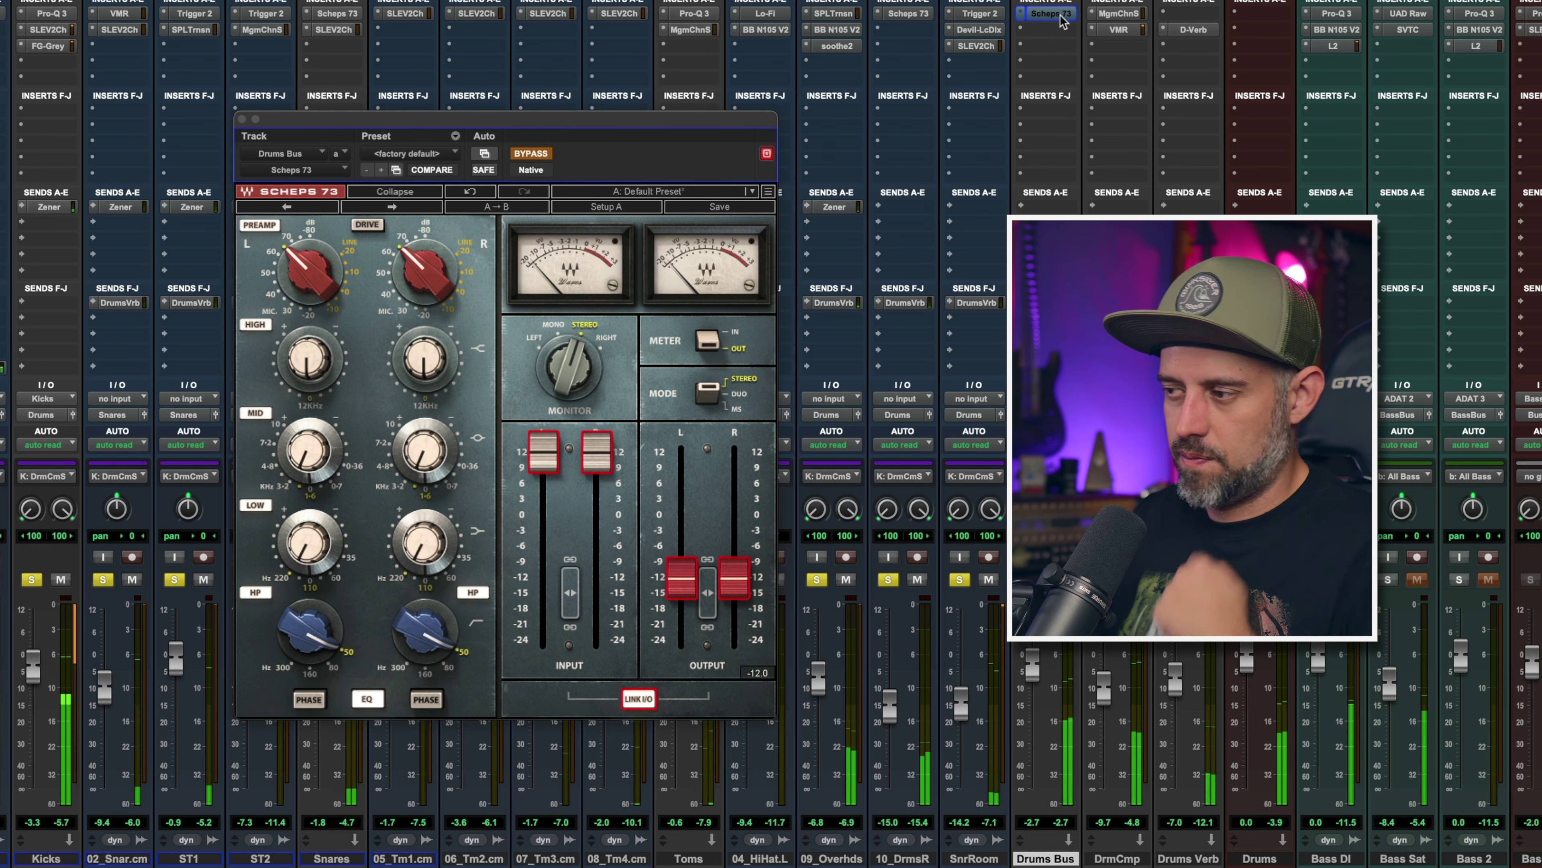
Compare the Scheps 73 on the Drums Bus active and bypassed during playback, moving its window aside
{"action": "left_click", "coordinate": [541, 154]}
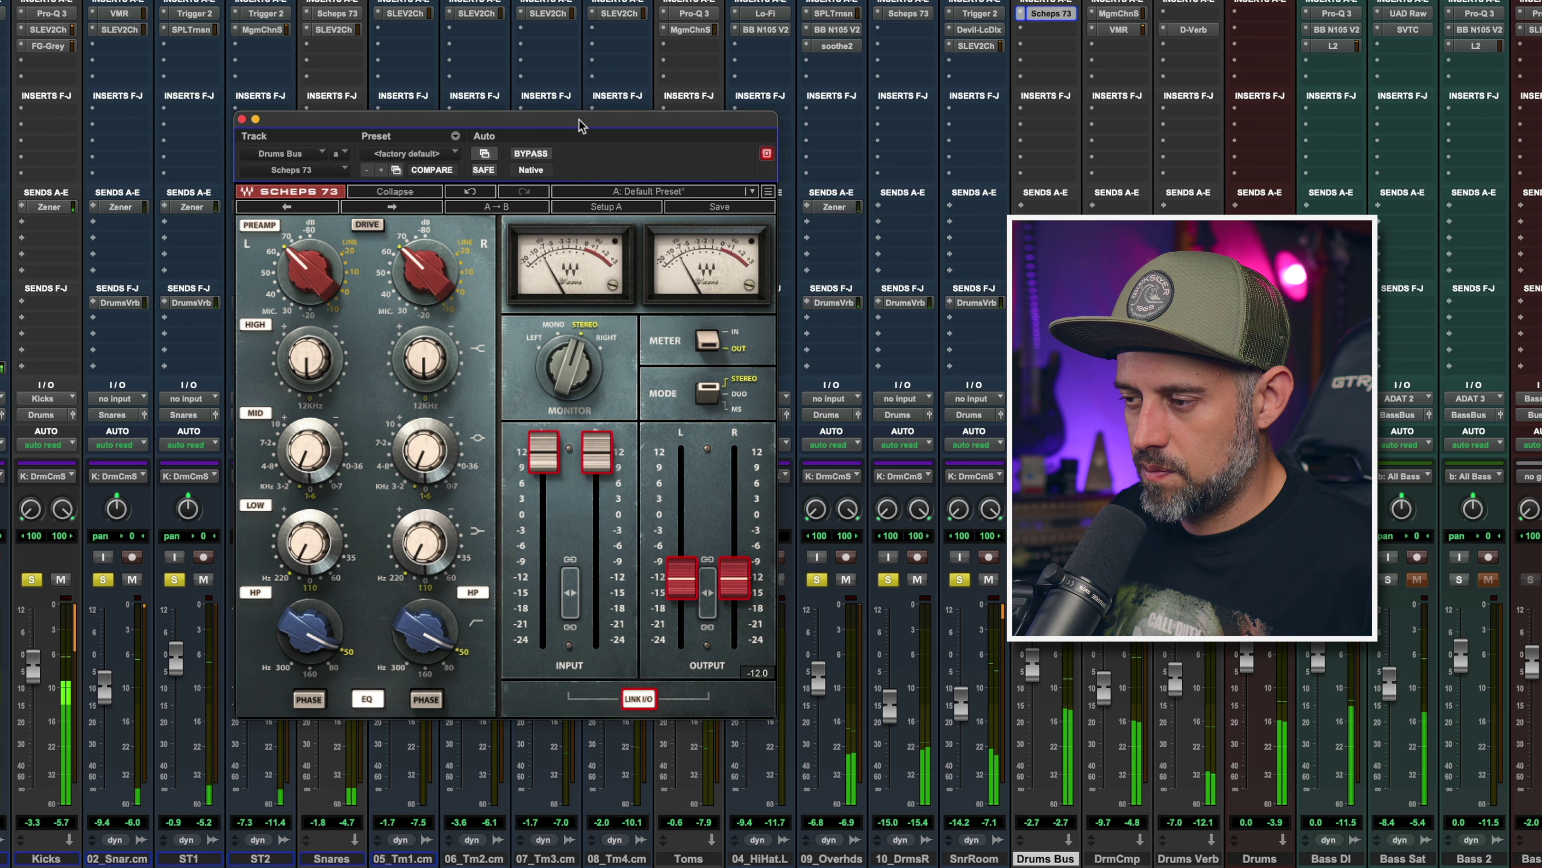
{"action": "left_click_drag", "start_coordinate": [580, 126], "coordinate": [692, 111]}
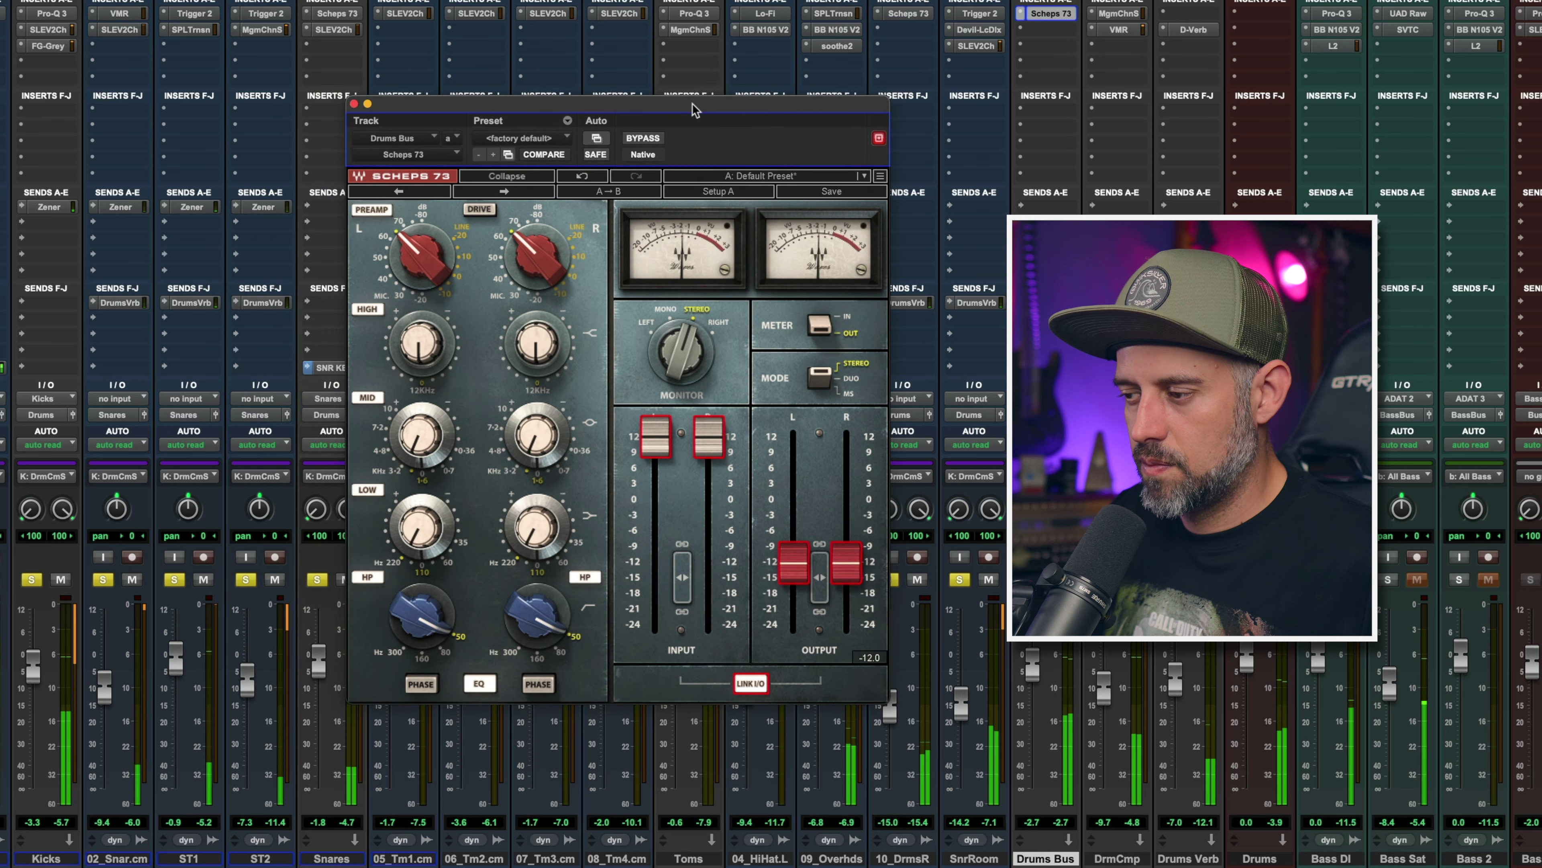
{"action": "left_click", "coordinate": [642, 140]}
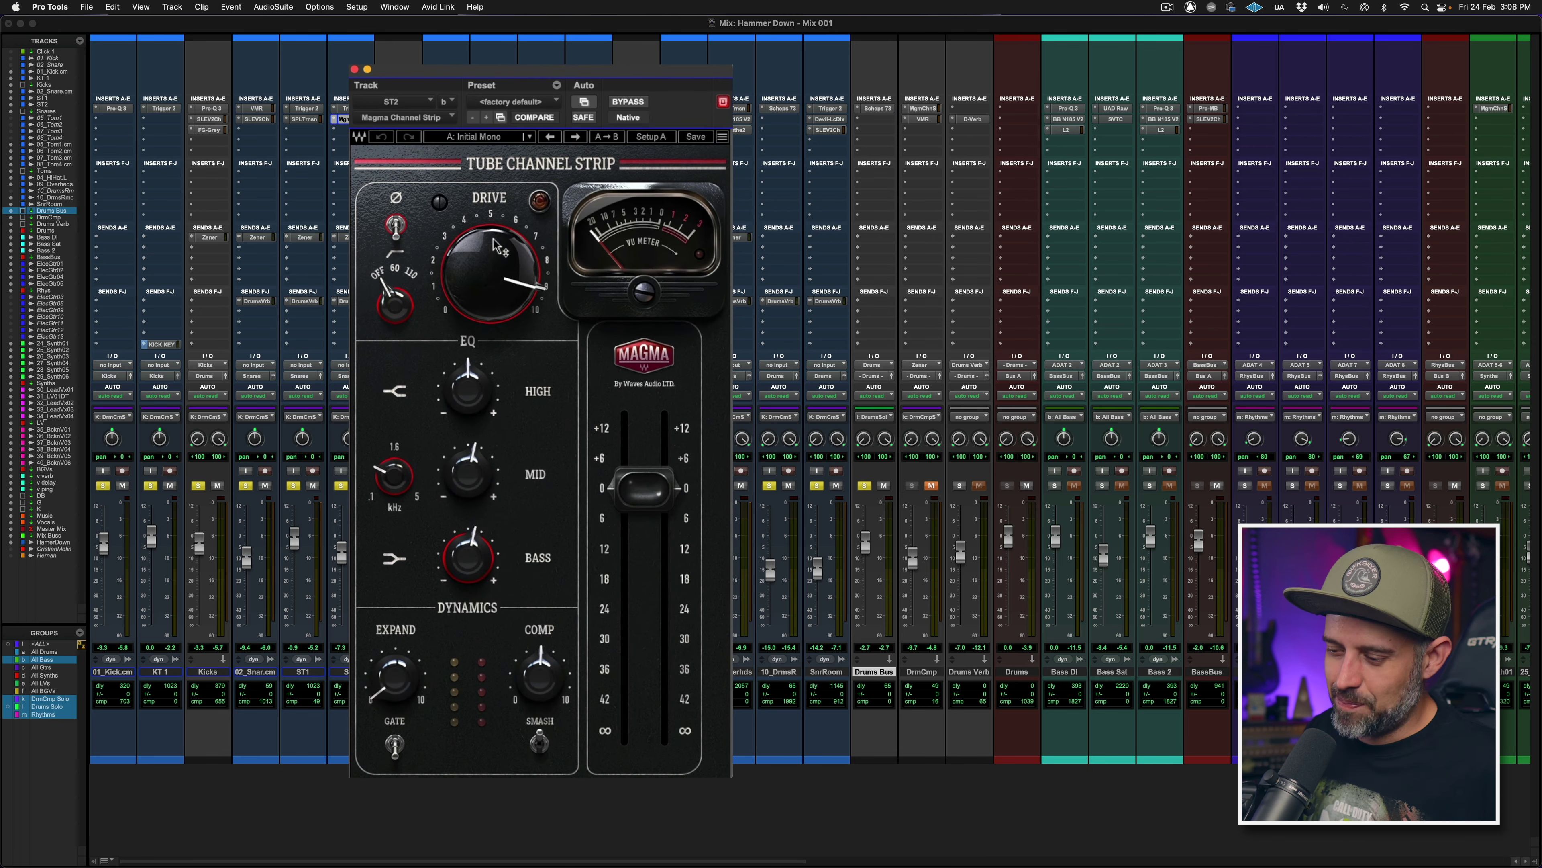
{"action": "mouse_move", "coordinate": [515, 315]}
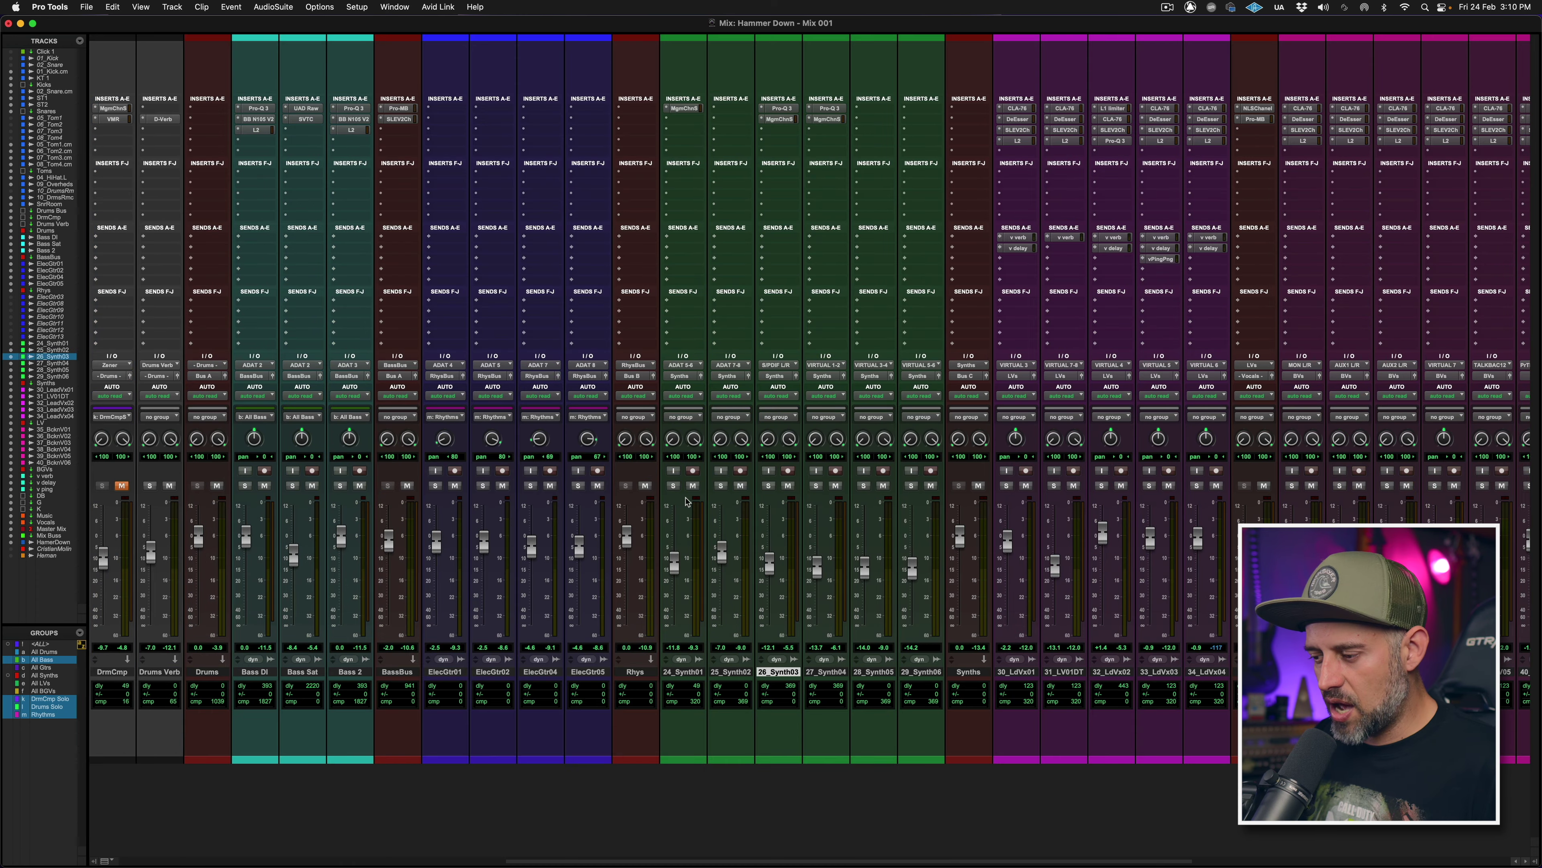
Solo 24_Synth01 and compare its Magma Tube Channel Strip active and bypassed during playback, closing the plug-in at the end
{"action": "left_click", "coordinate": [674, 486]}
{"action": "left_click", "coordinate": [688, 113]}
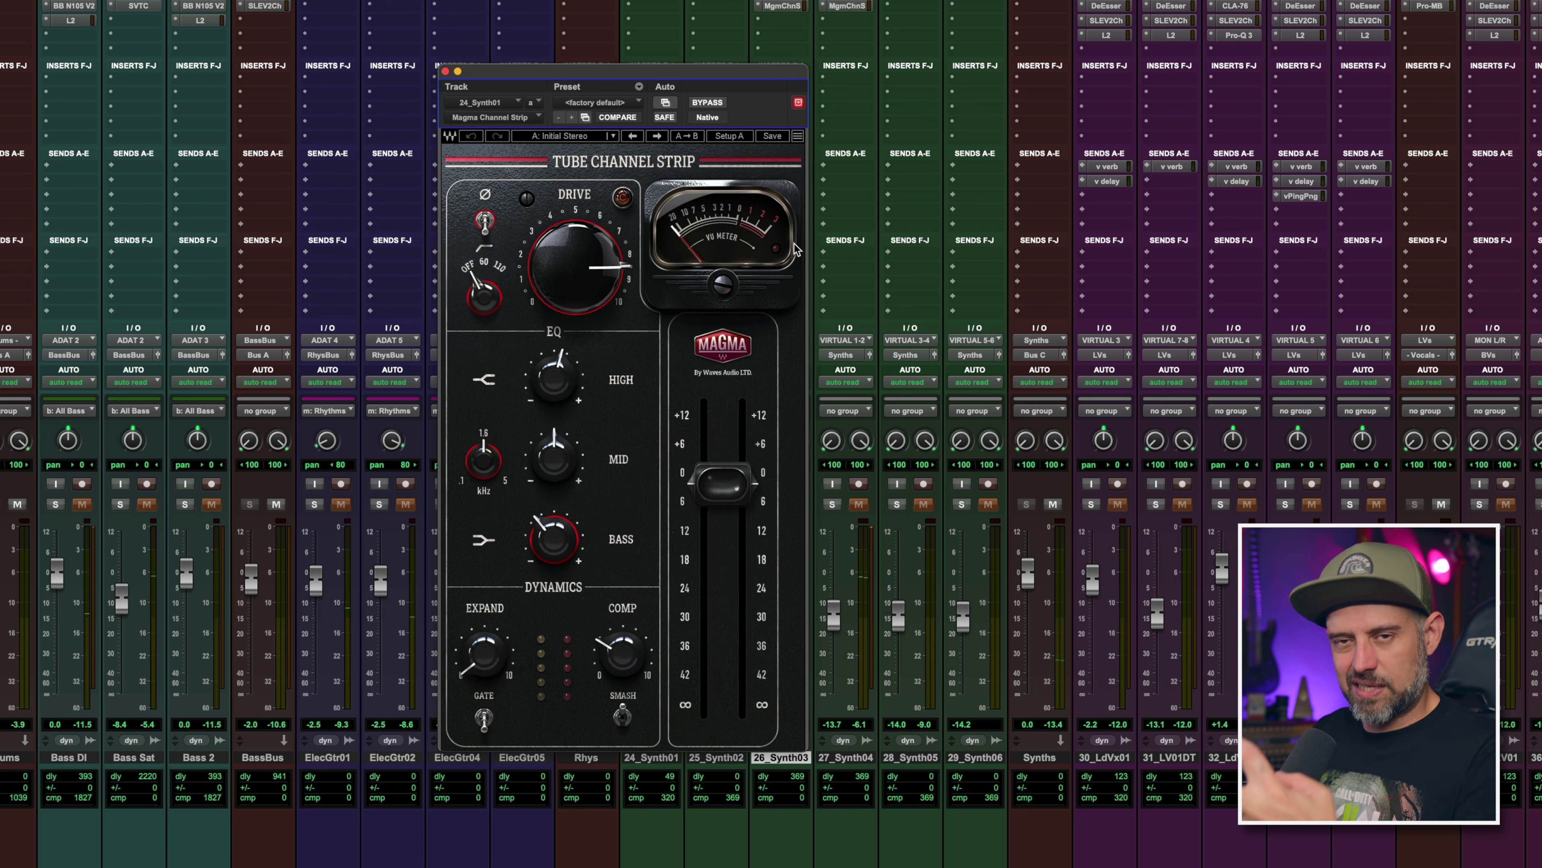
{"action": "left_click", "coordinate": [708, 103]}
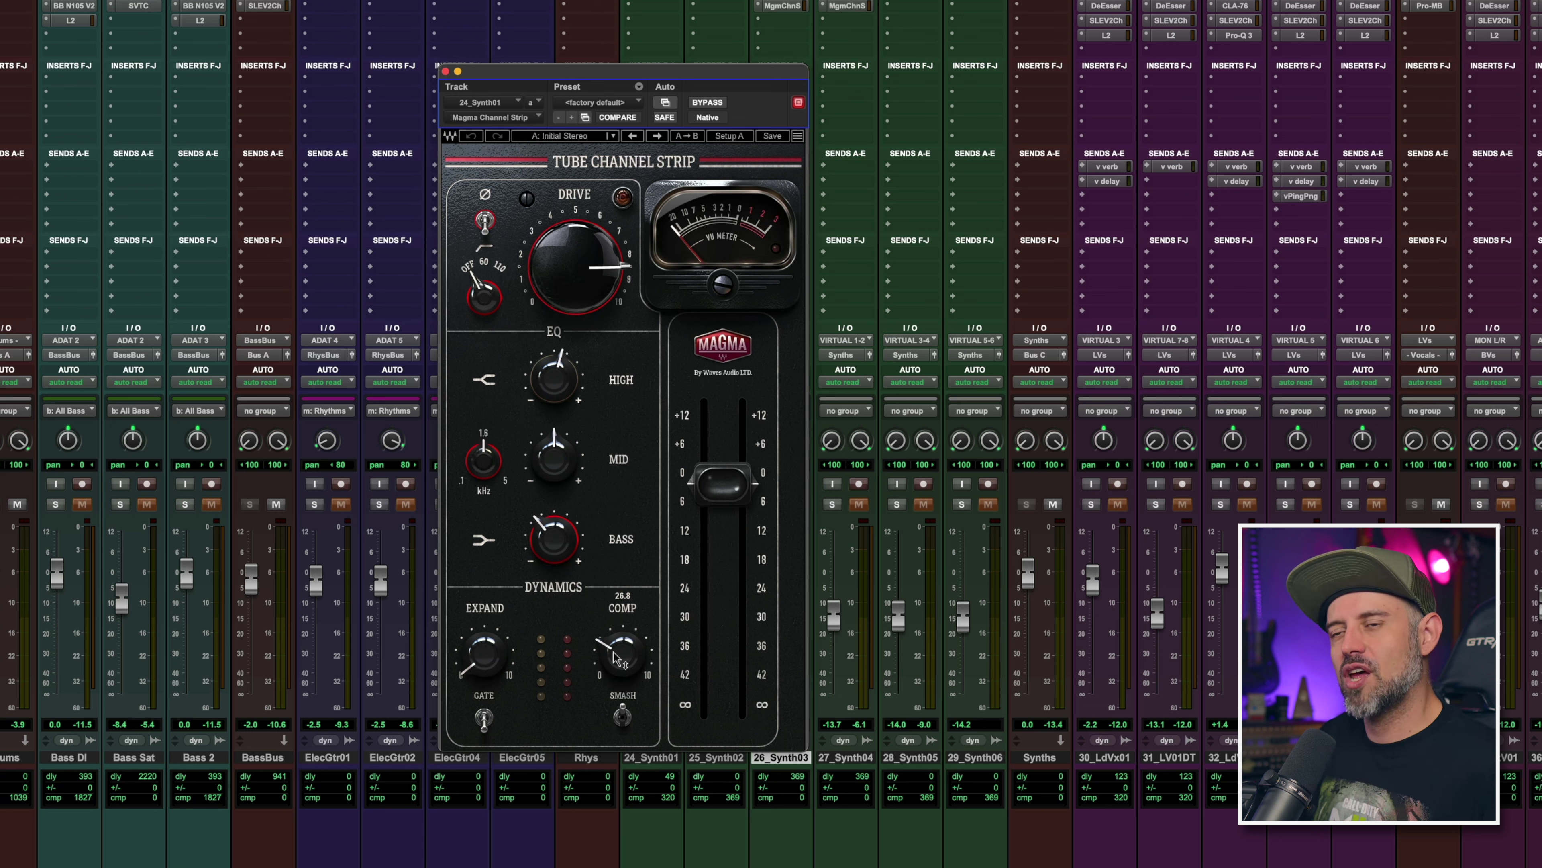
{"action": "key", "text": "space"}
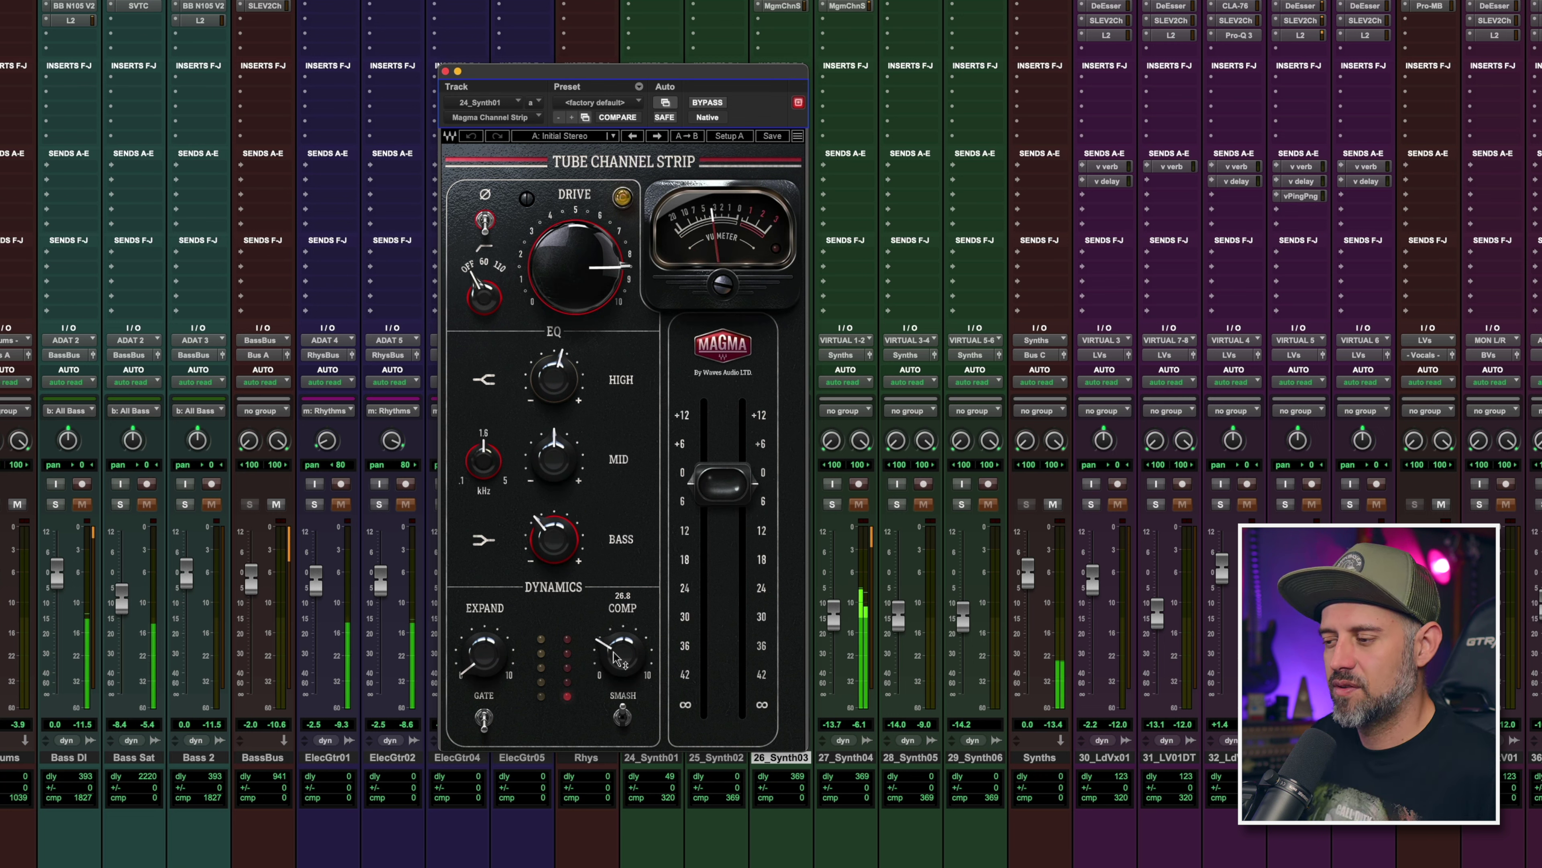
{"action": "left_click", "coordinate": [715, 104]}
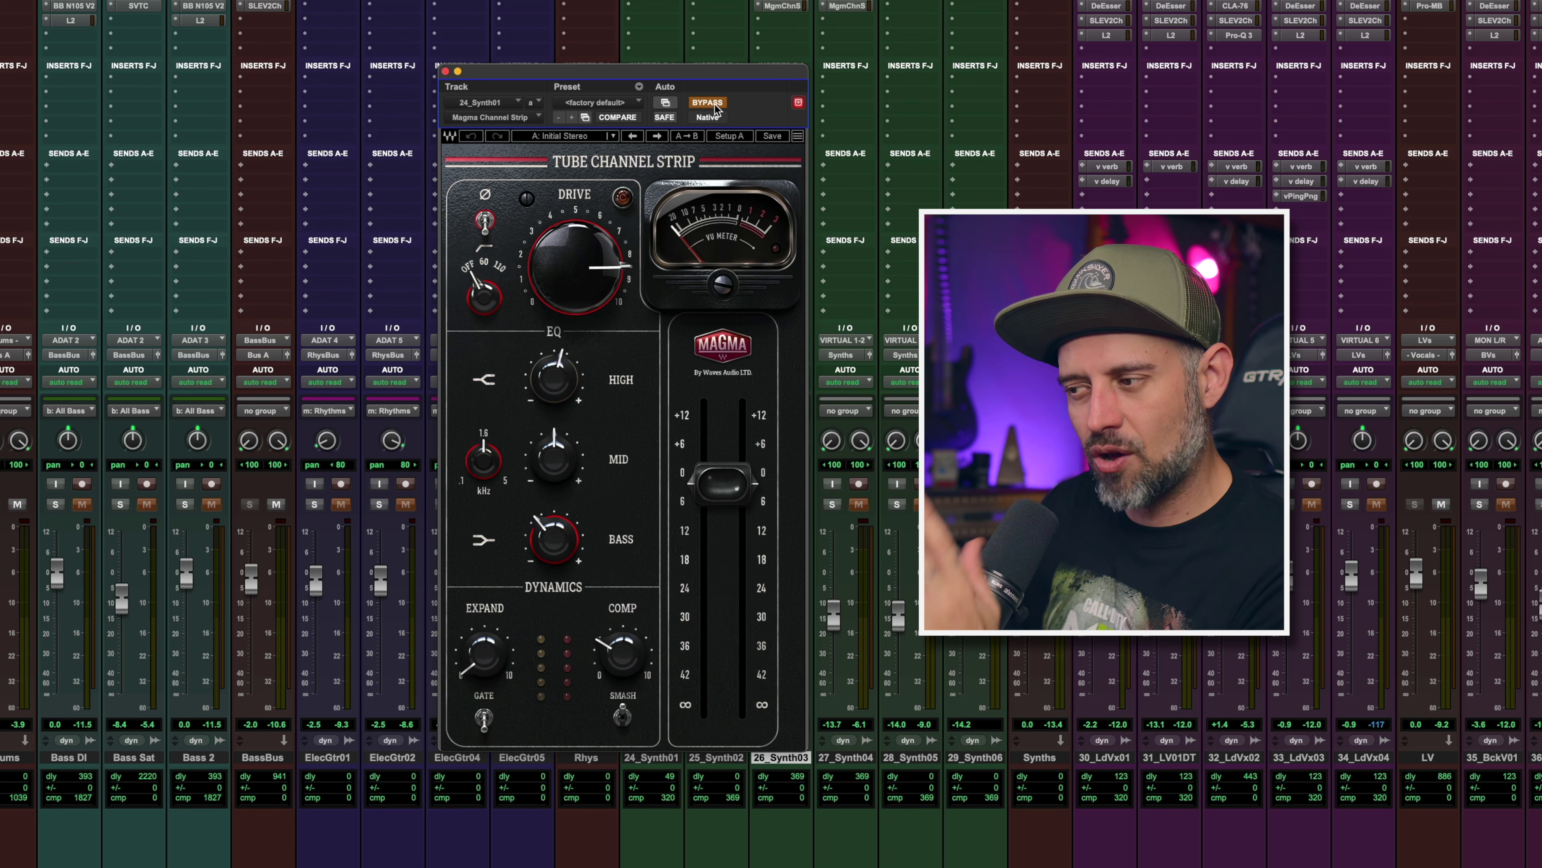
{"action": "key", "text": "space"}
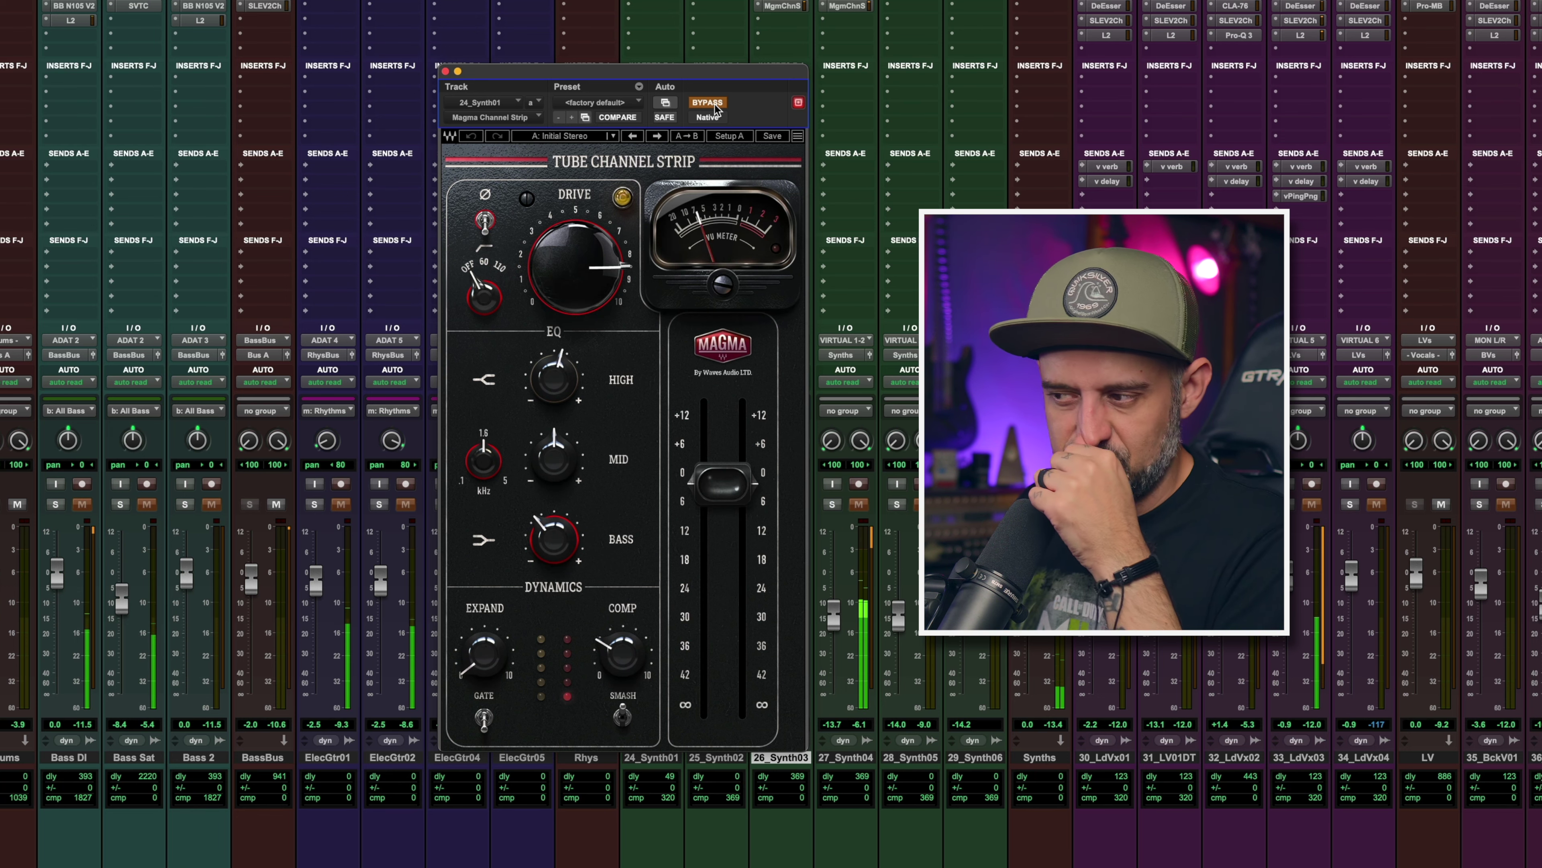
{"action": "left_click", "coordinate": [707, 102]}
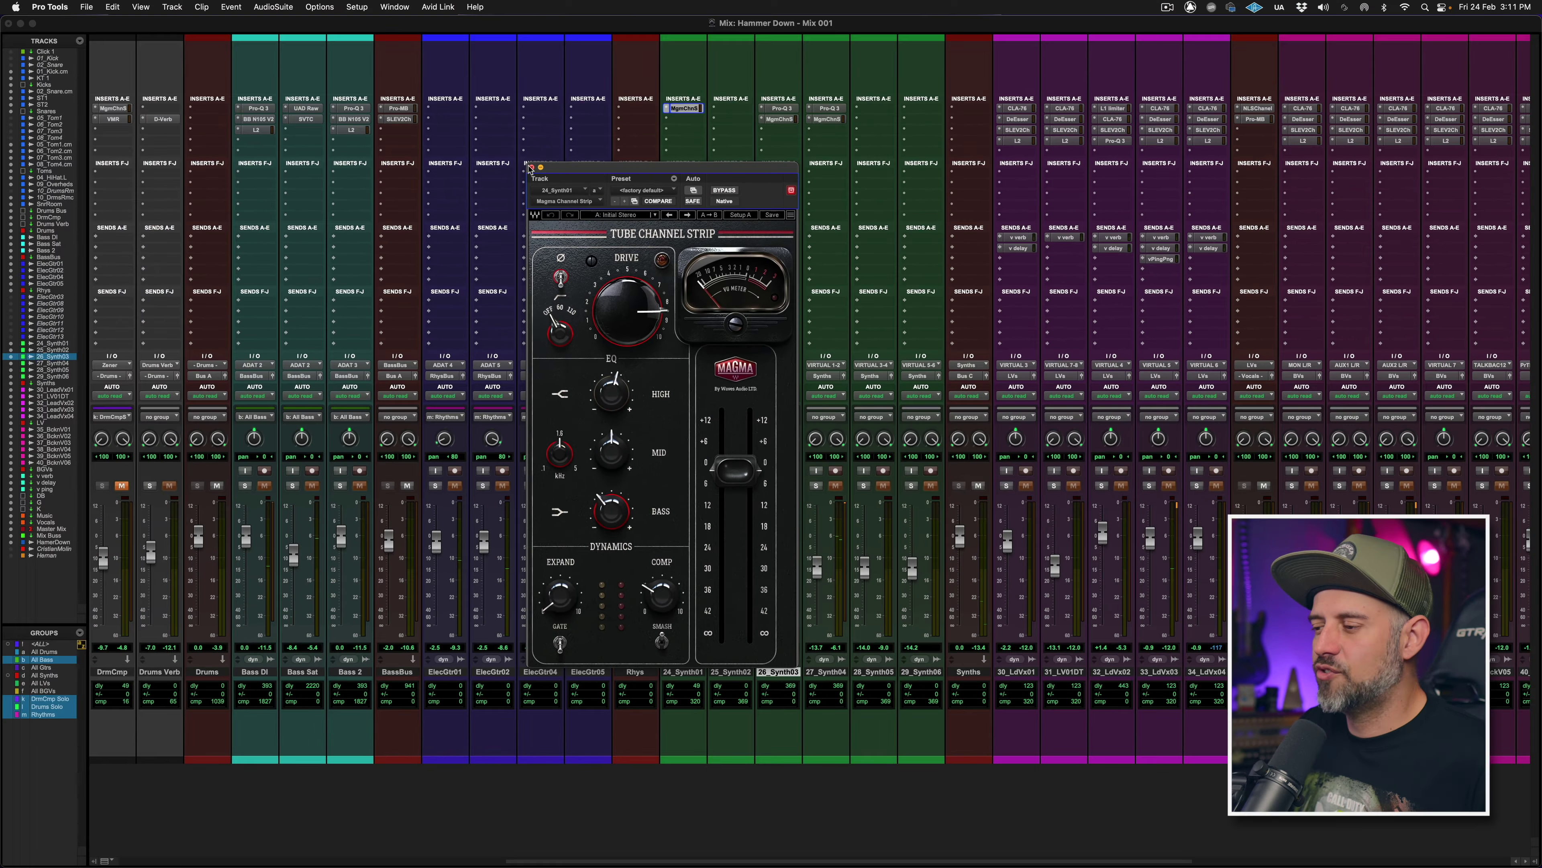
{"action": "left_click", "coordinate": [531, 168]}
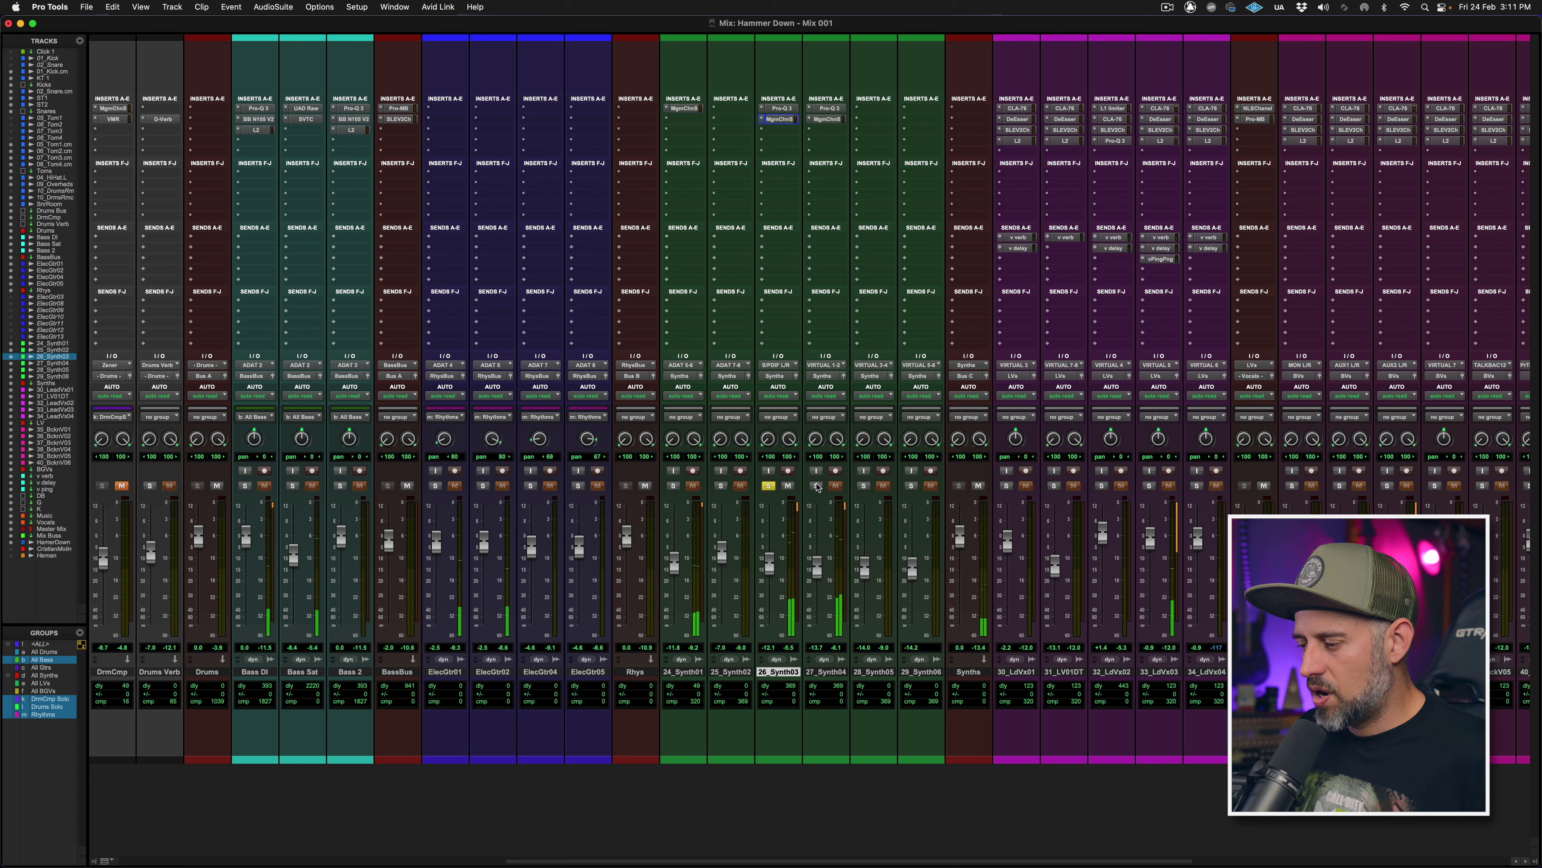
Switch the solo from 26_Synth03 to 27_Synth04 and compare its Magma Tube Channel Strip bypassed and active during playback
{"action": "left_click", "coordinate": [770, 487]}
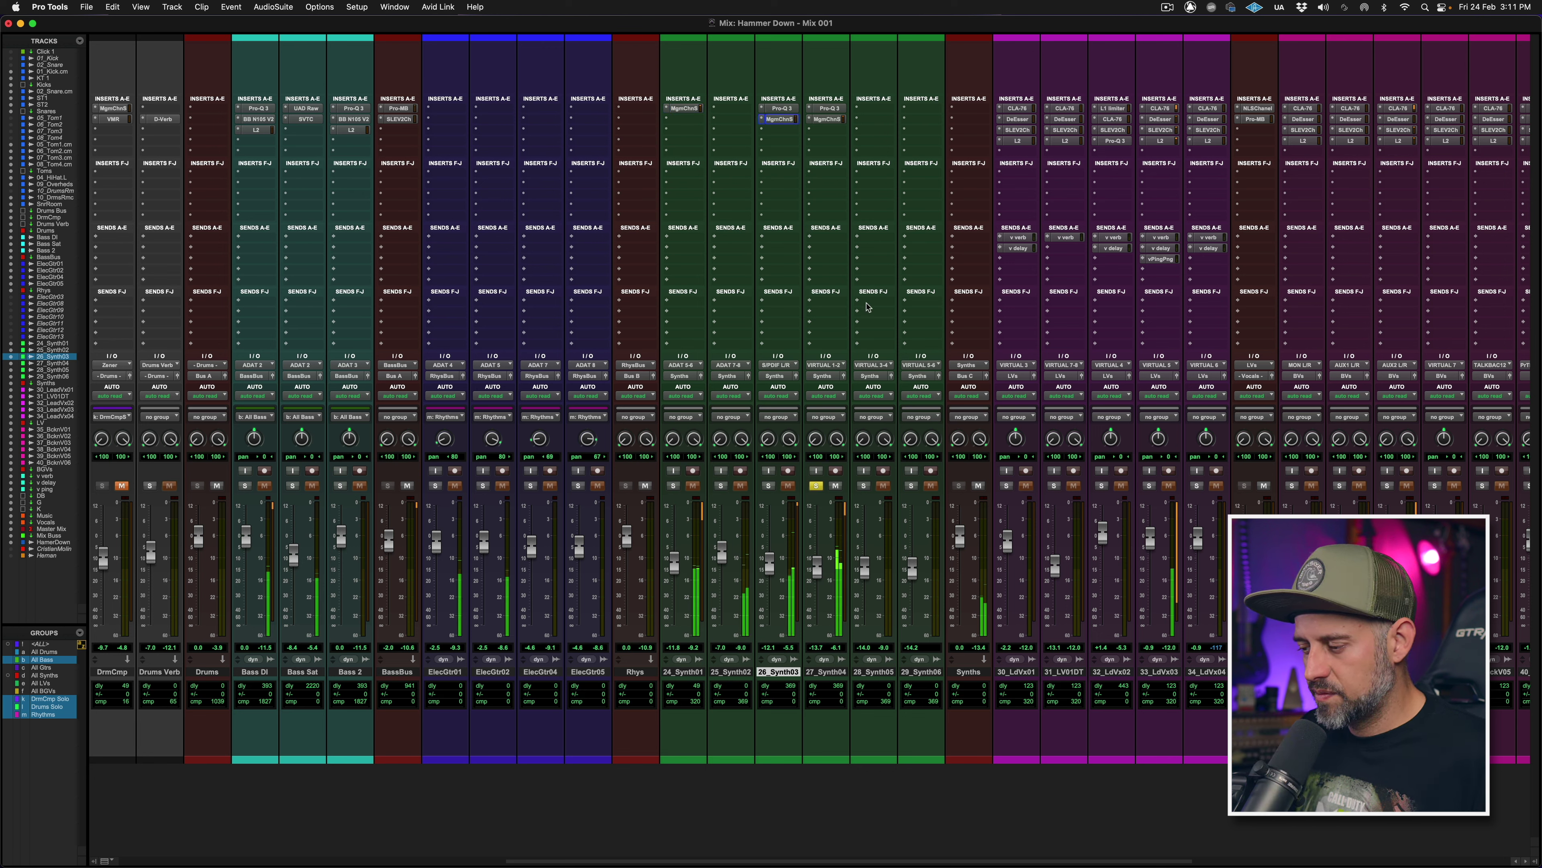
{"action": "left_click", "coordinate": [840, 119]}
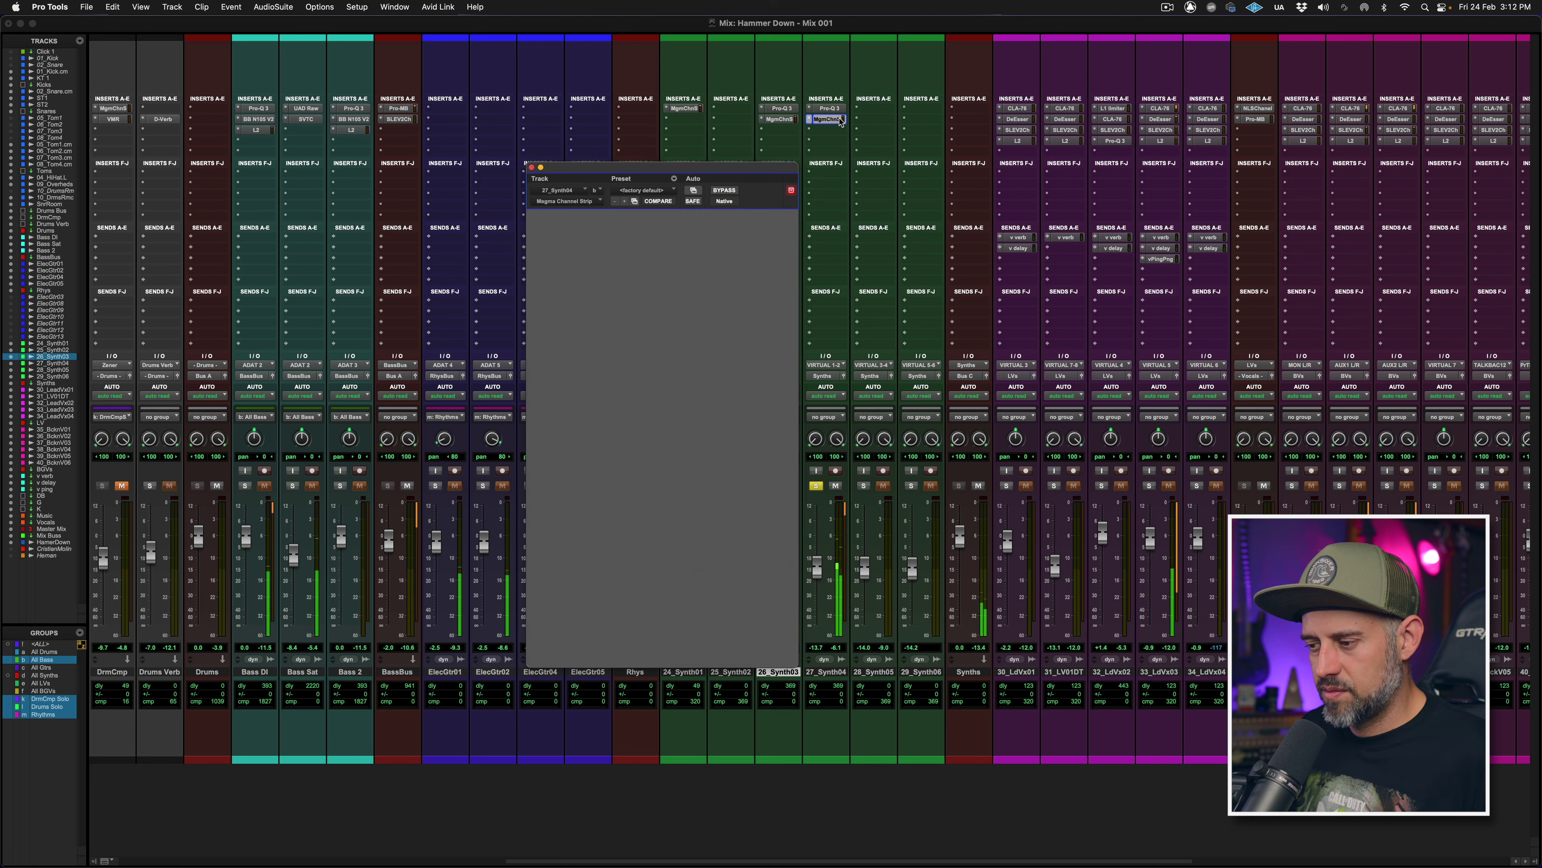
{"action": "left_click", "coordinate": [724, 190]}
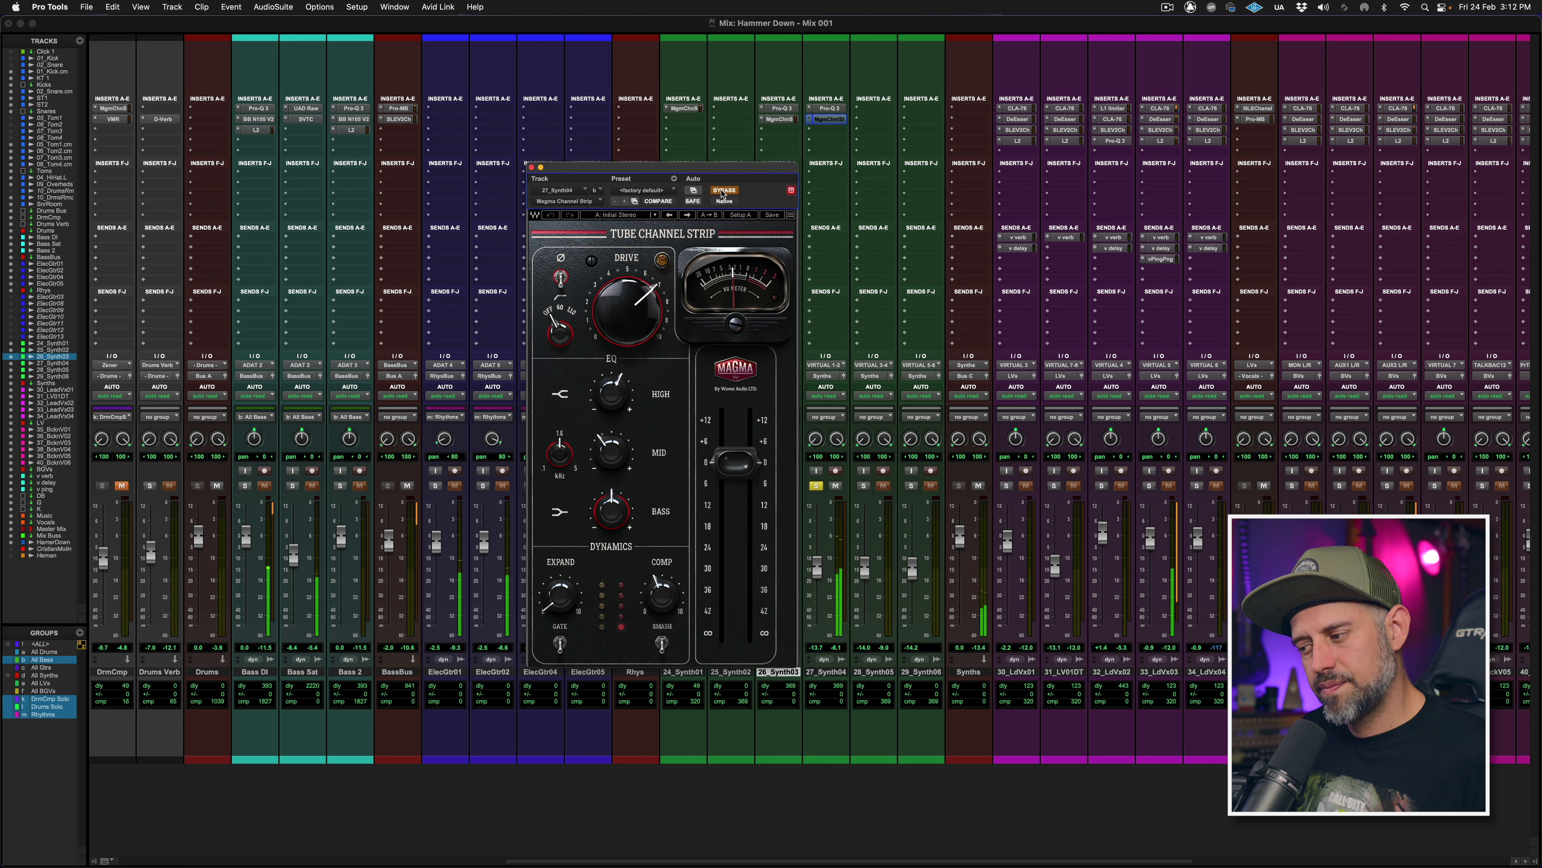
{"action": "left_click", "coordinate": [722, 191]}
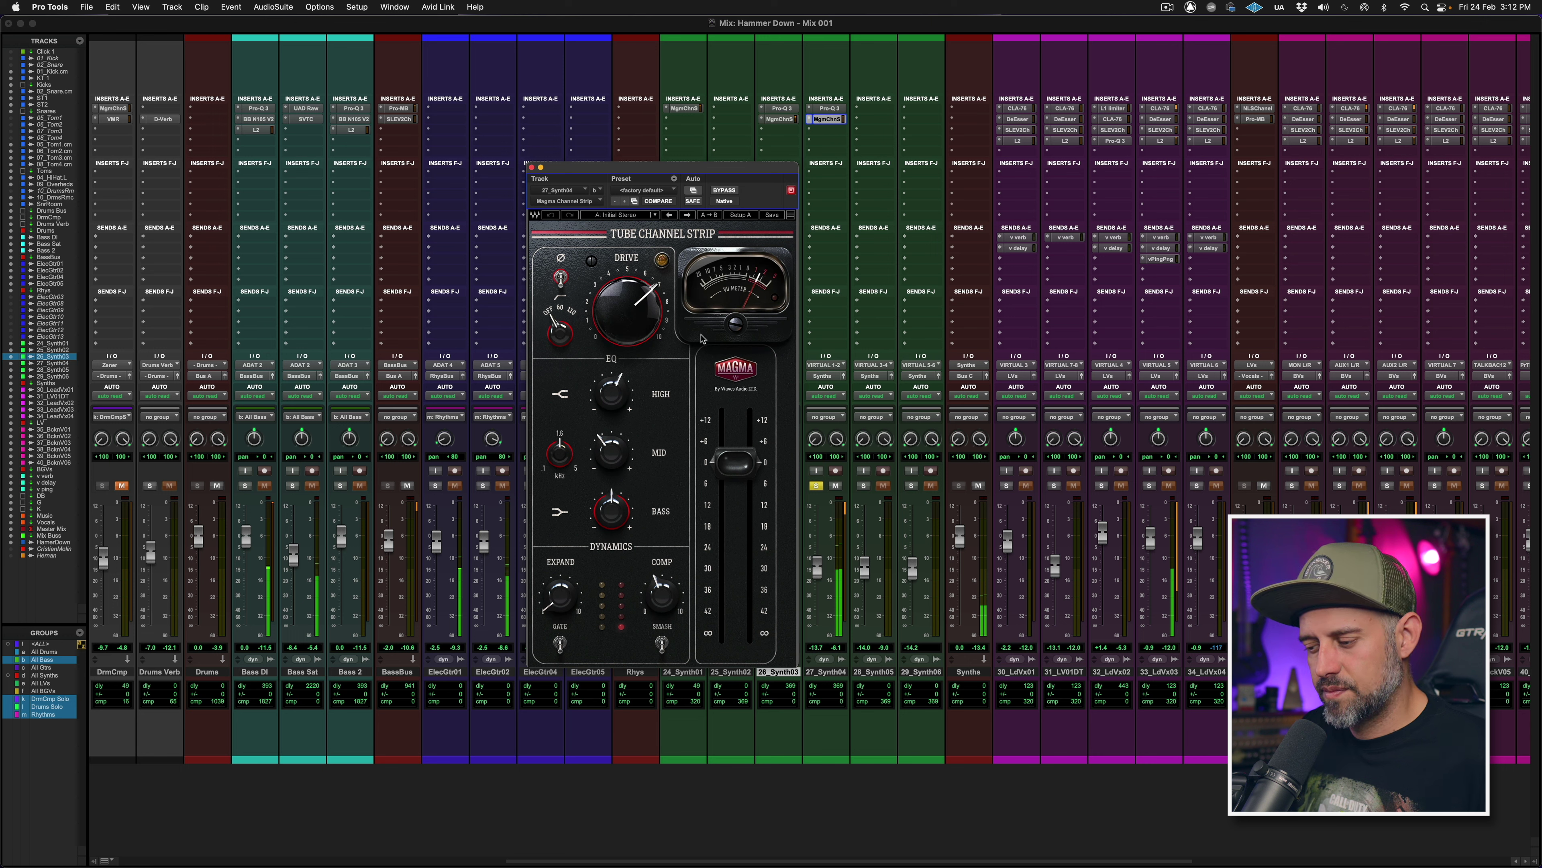
{"action": "key", "text": "space"}
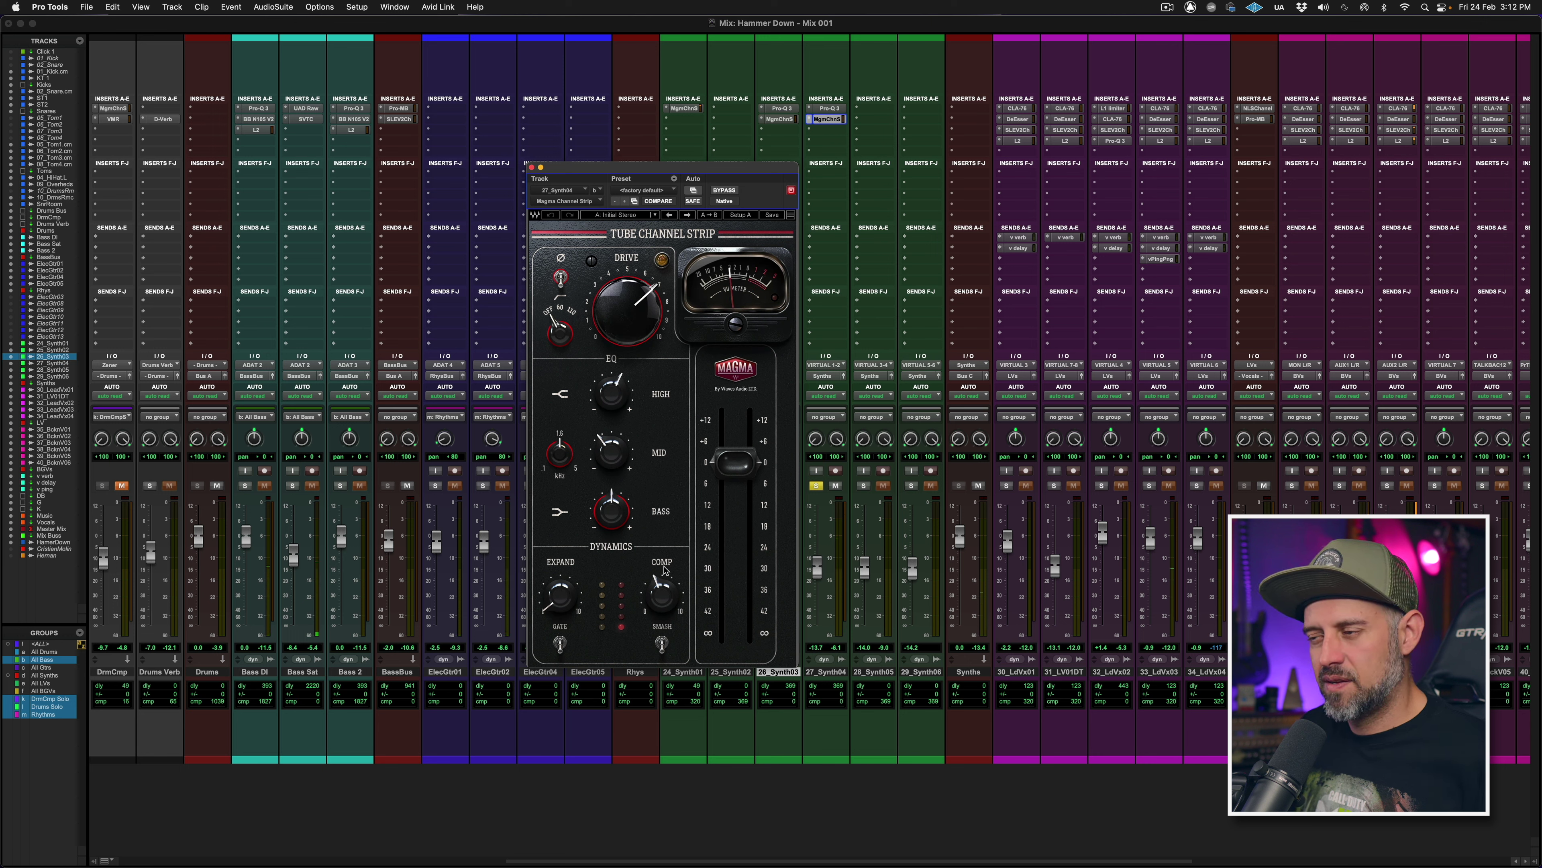
{"action": "key", "text": "space"}
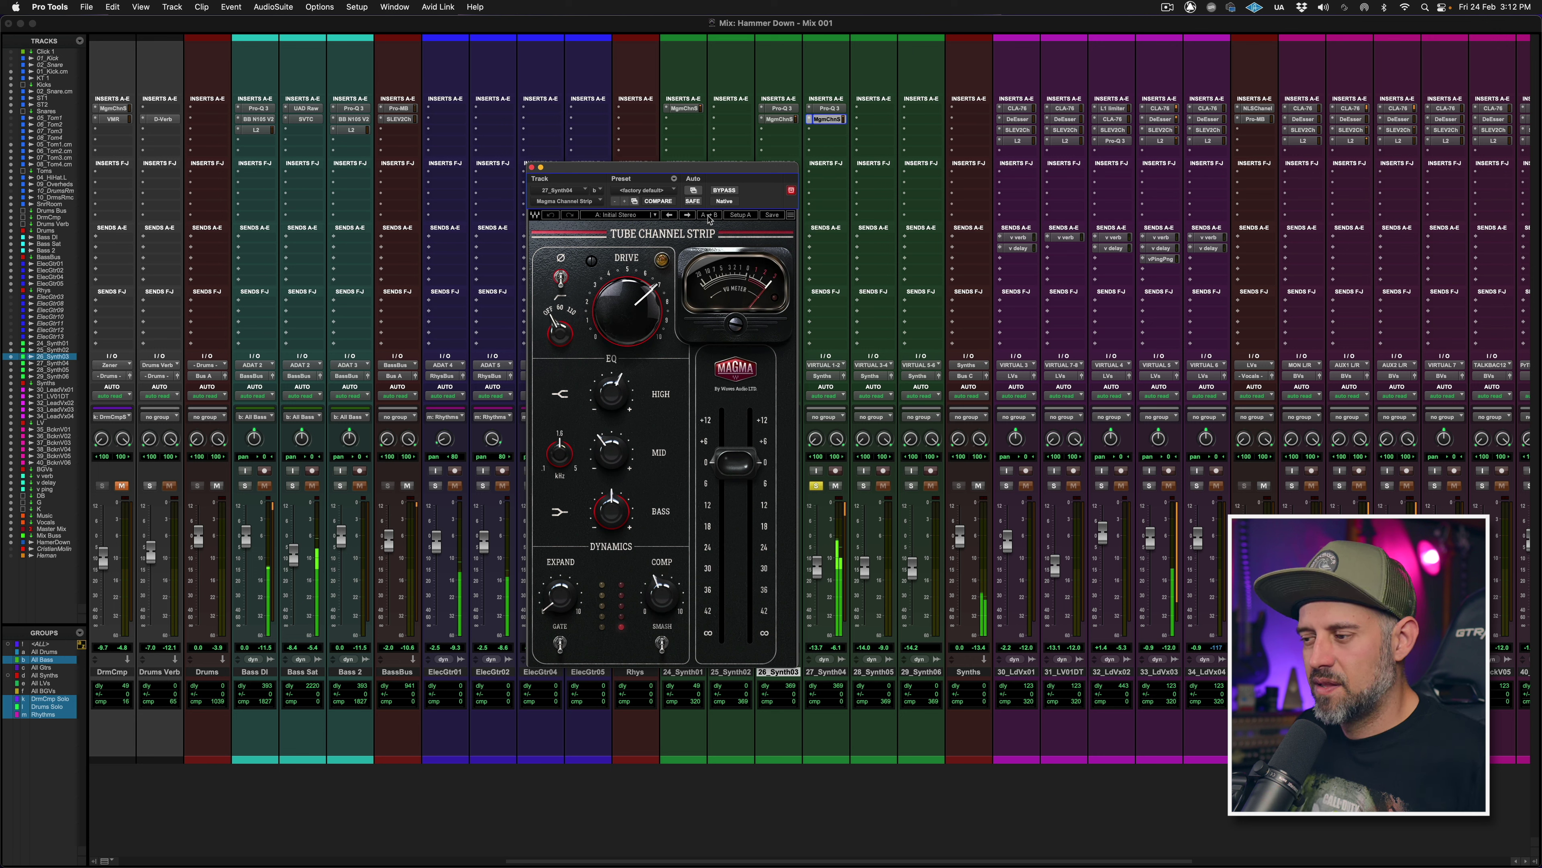
{"action": "left_click", "coordinate": [723, 191]}
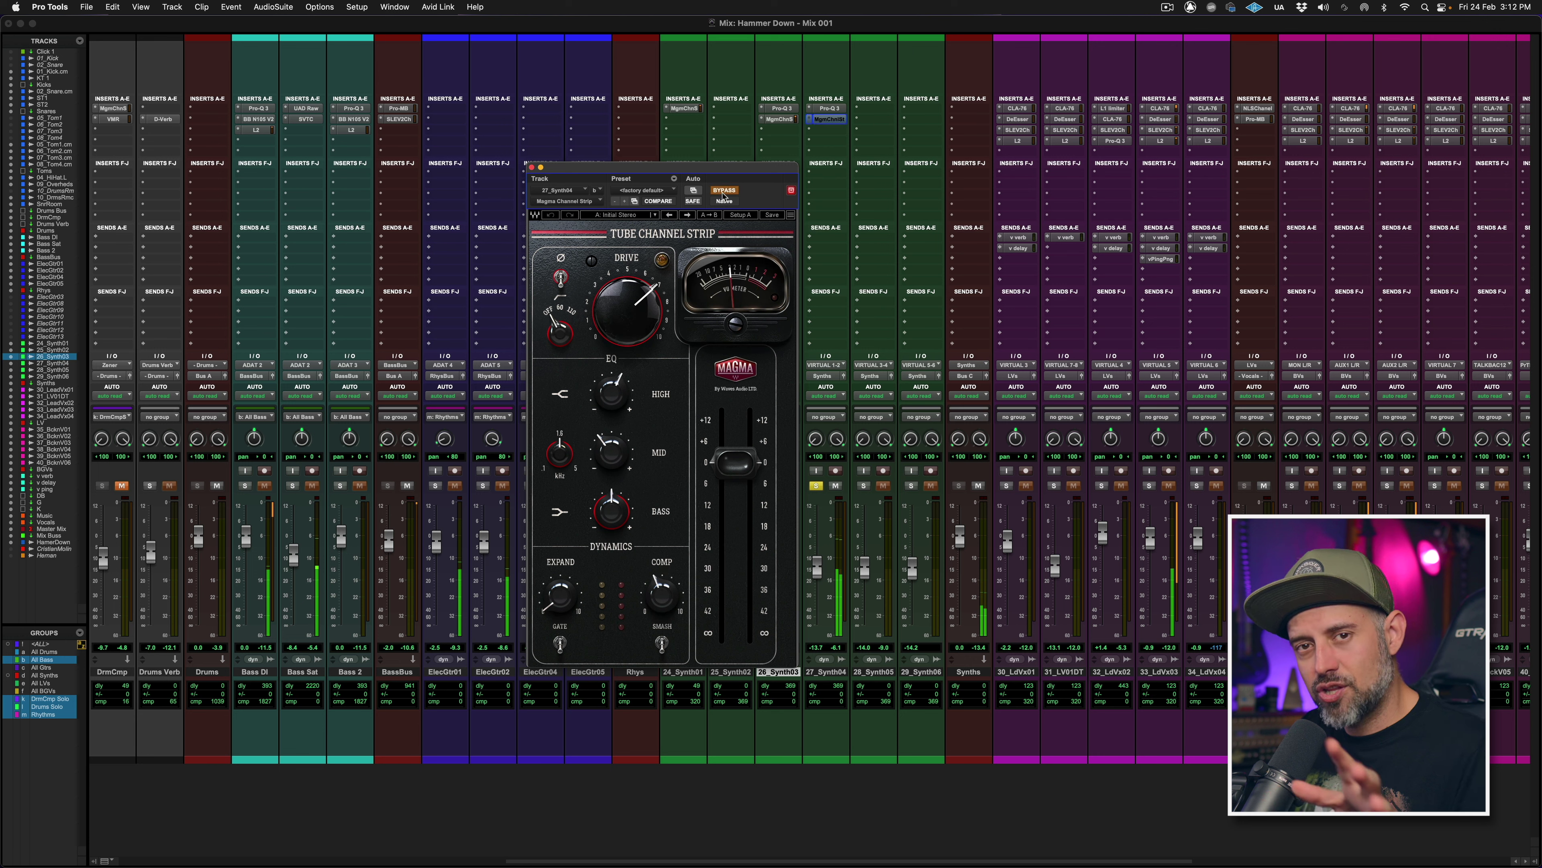
{"action": "left_click", "coordinate": [723, 191]}
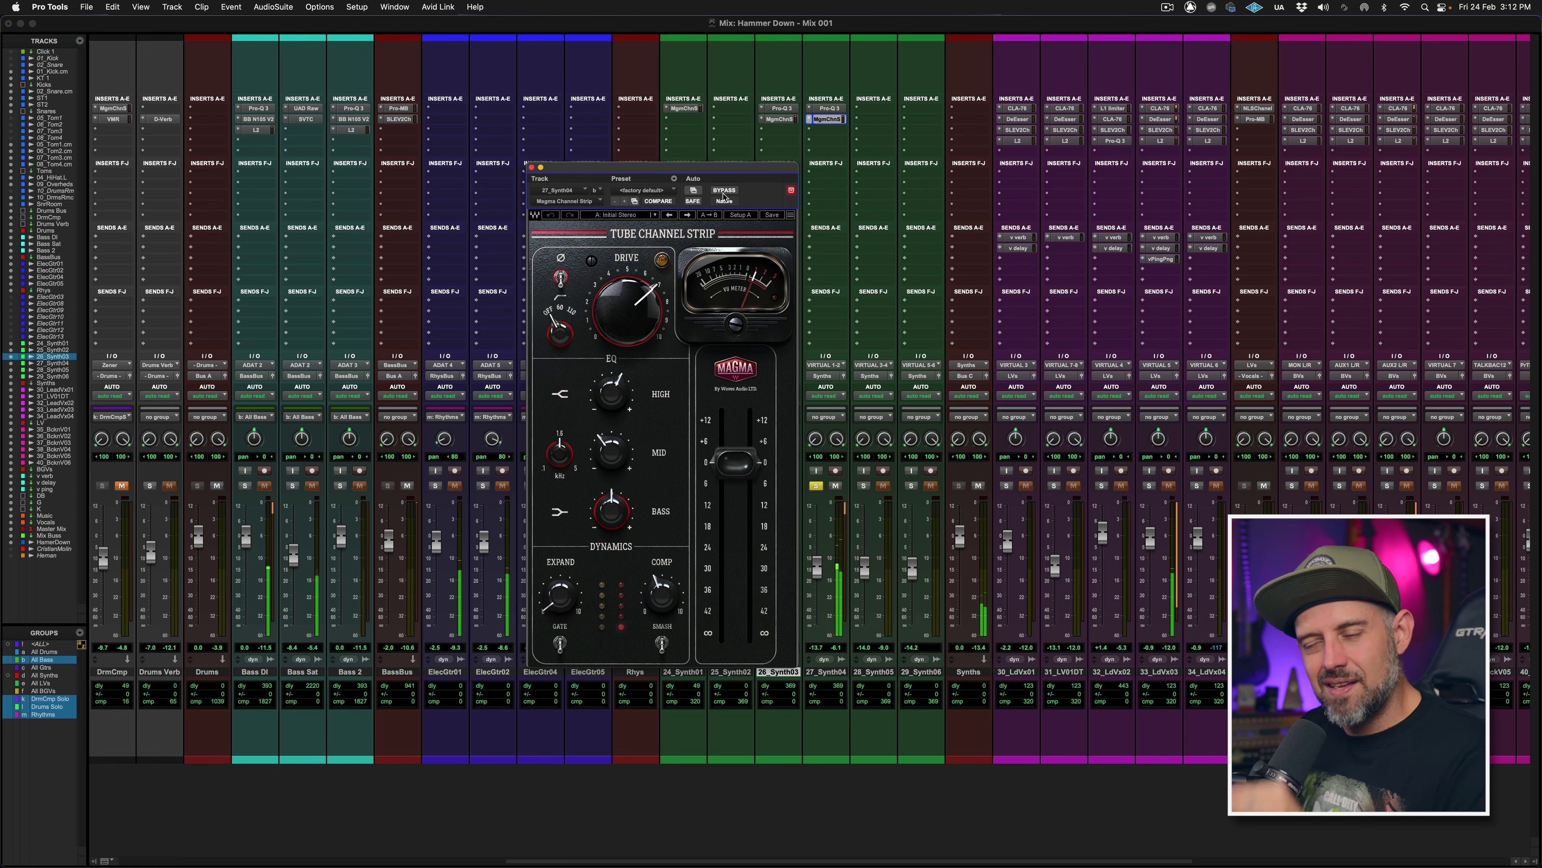
{"action": "left_click", "coordinate": [531, 167]}
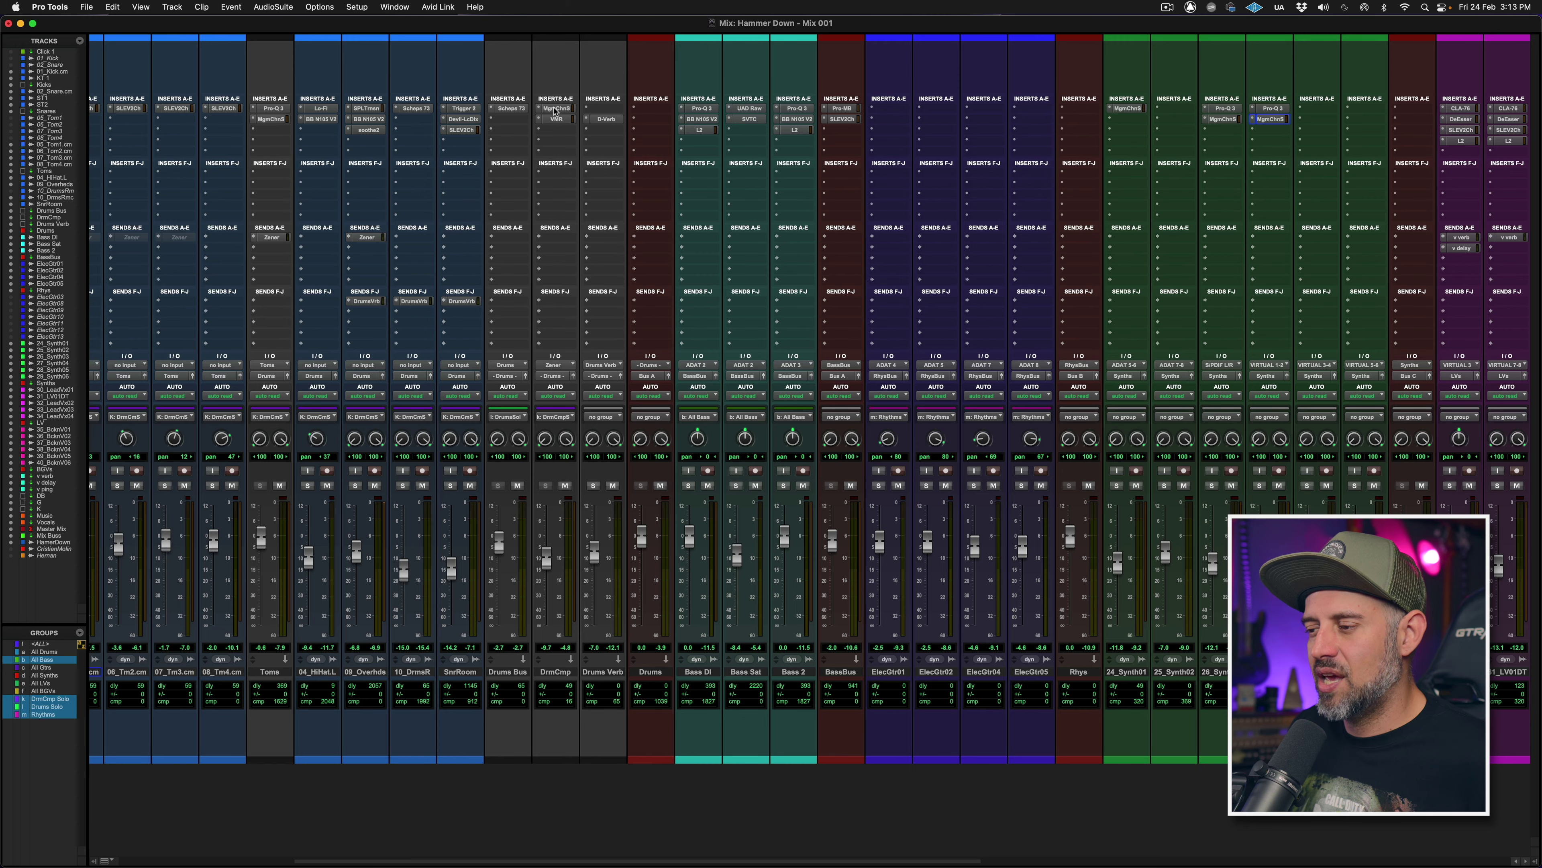
Examine the Magma Tube Channel Strip and the Virtual Mix Rack's FG-Stress compressor on the DrmCmp track
{"action": "left_click", "coordinate": [554, 109]}
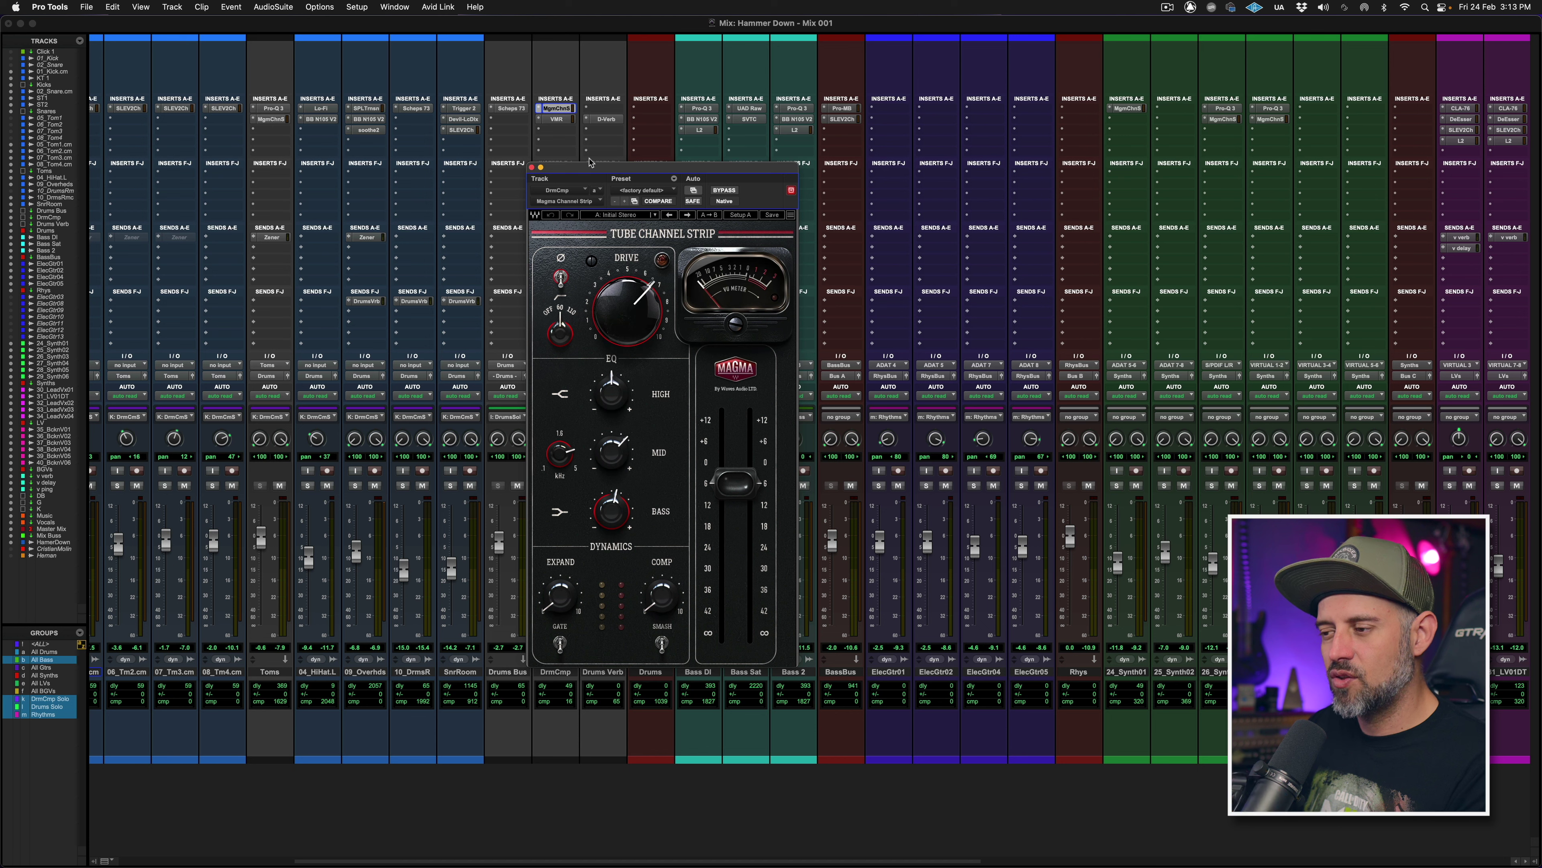
{"action": "left_click", "coordinate": [563, 121]}
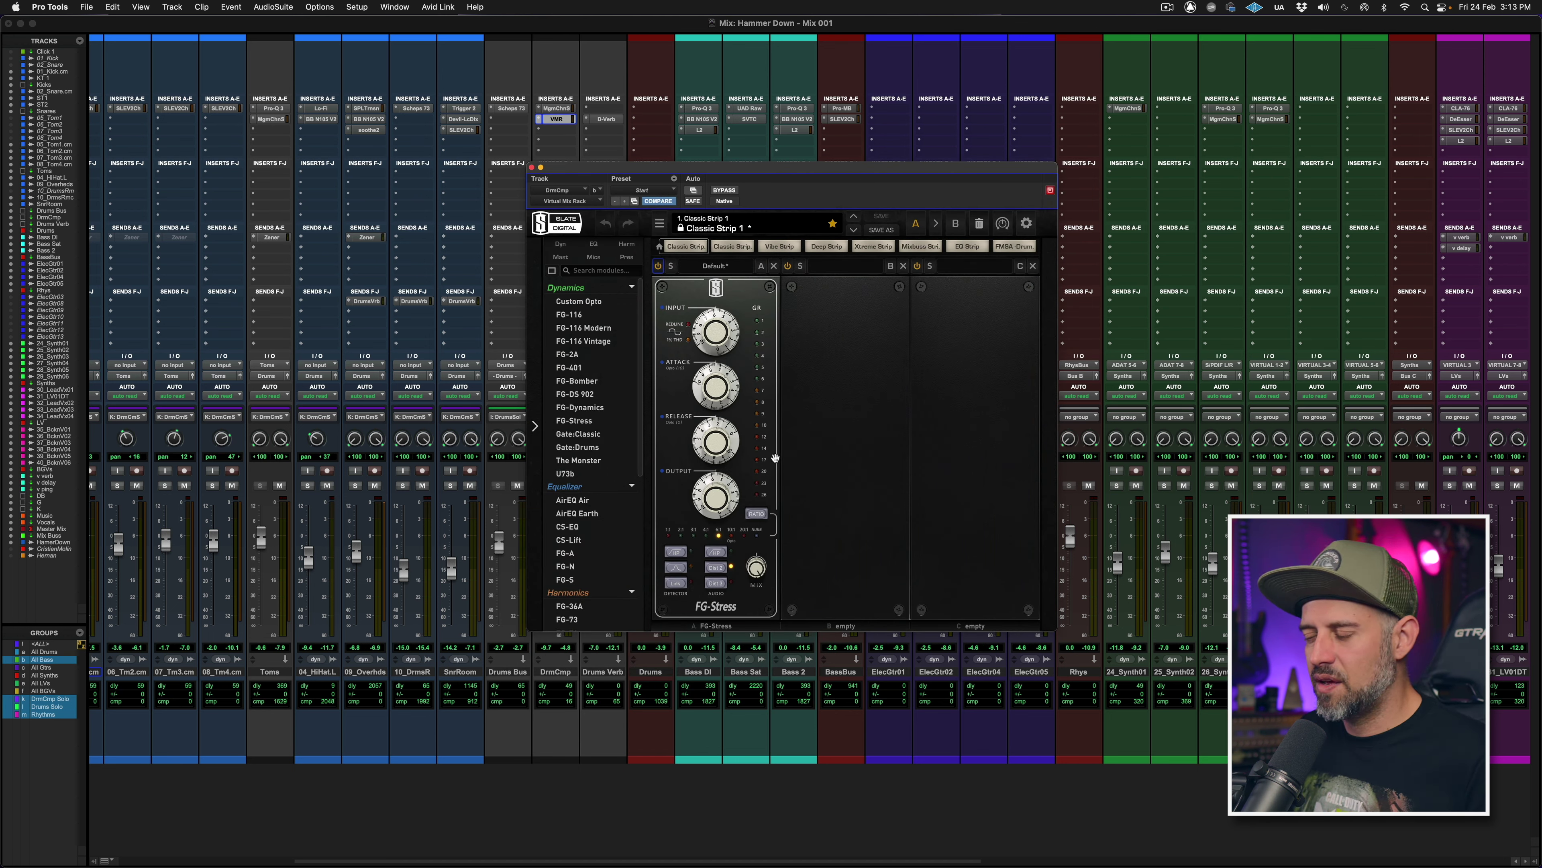
{"action": "left_click", "coordinate": [532, 167]}
Solo DrmCmp with its Magma Tube Channel Strip moved aside, and compare the plug-in bypassed and active during playback
{"action": "left_click", "coordinate": [551, 110]}
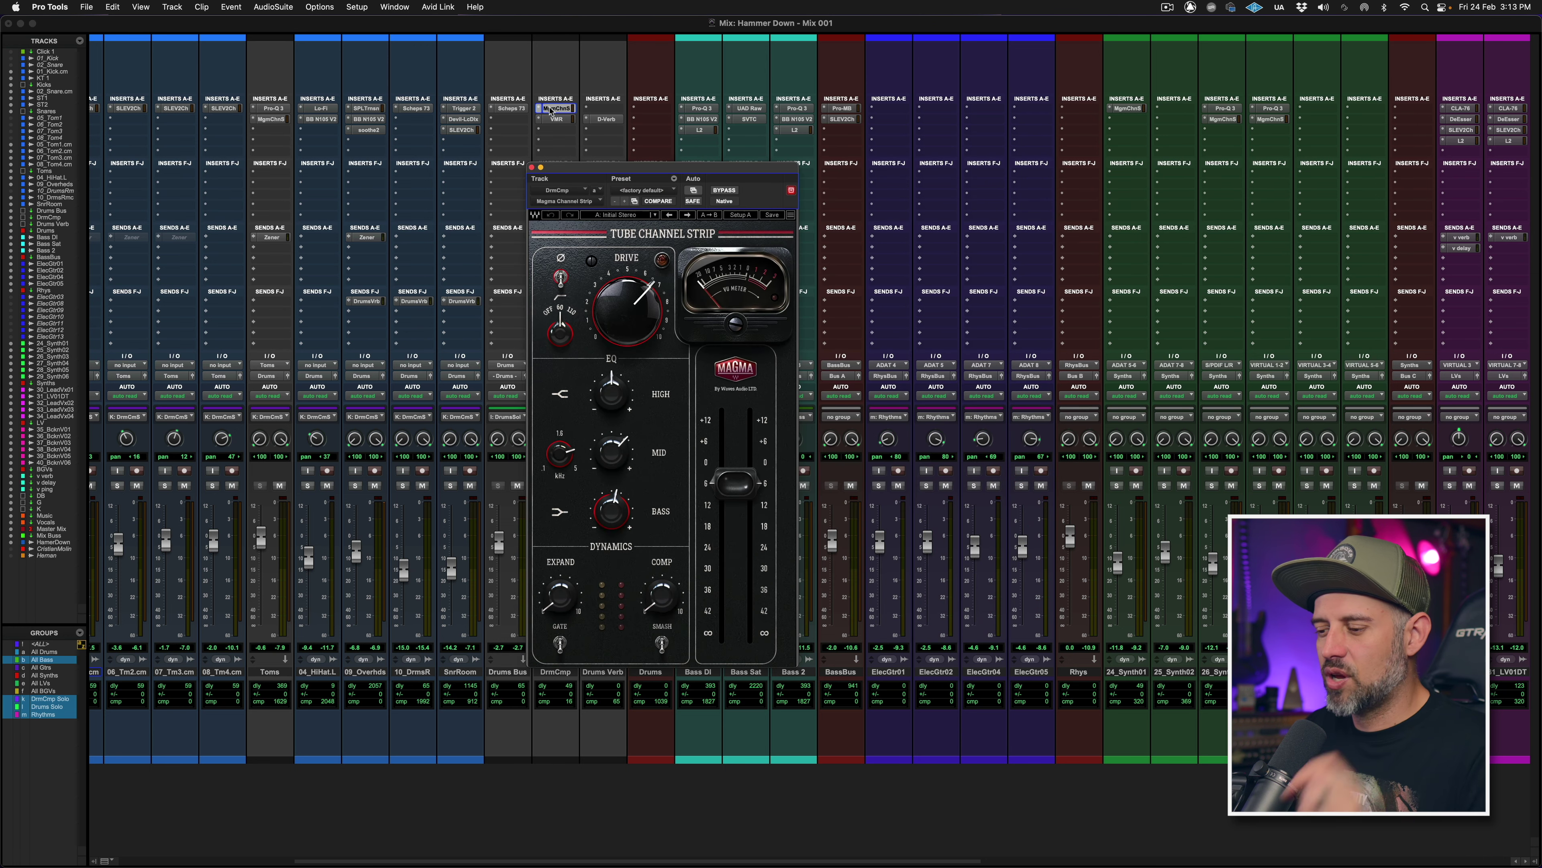
{"action": "left_click_drag", "start_coordinate": [586, 173], "coordinate": [766, 192]}
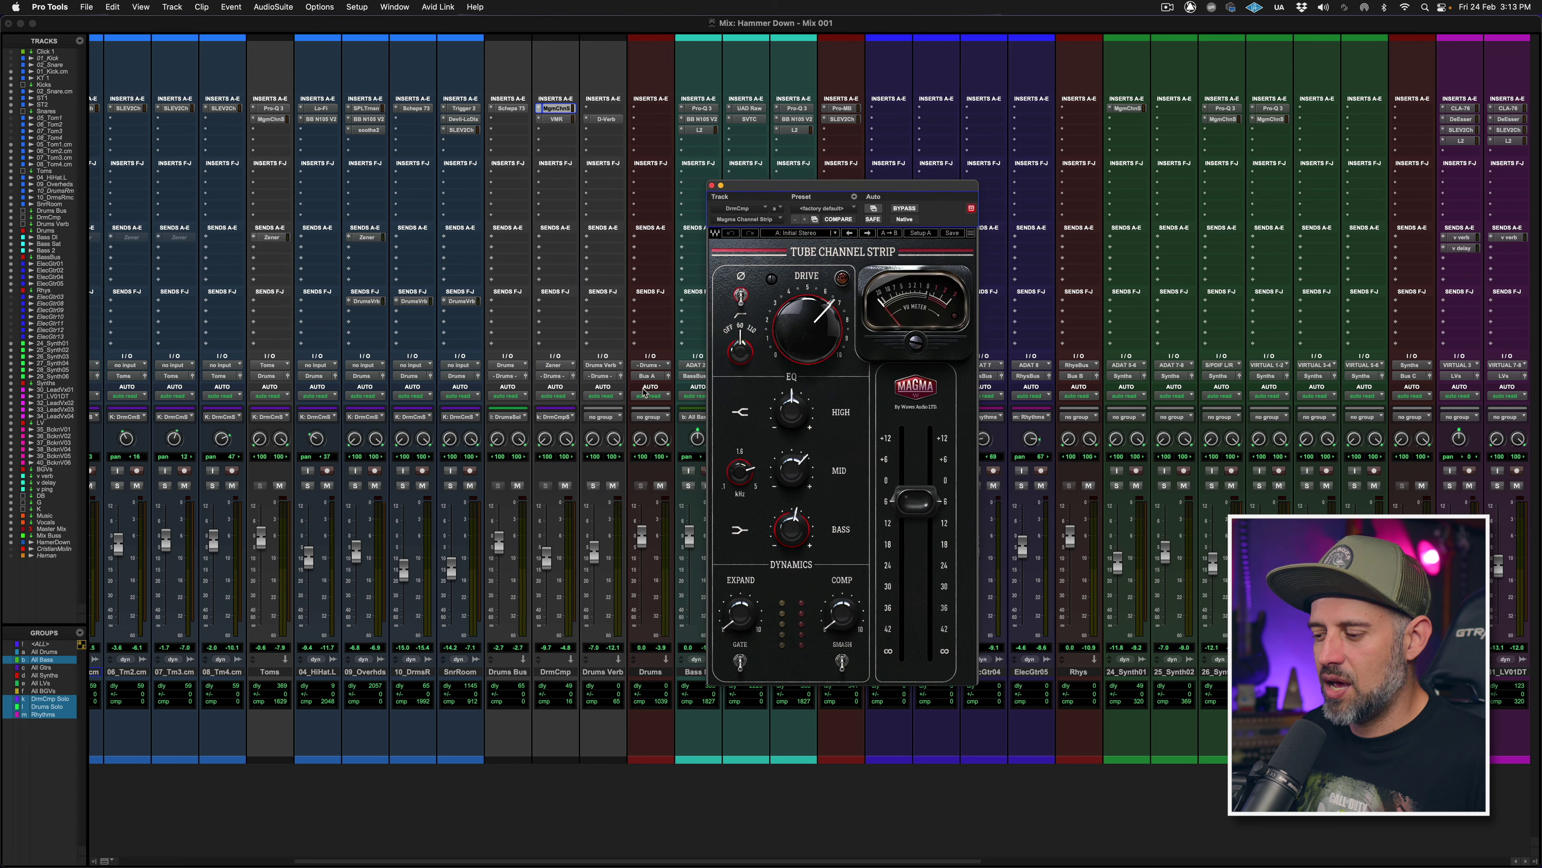
{"action": "left_click", "coordinate": [546, 486]}
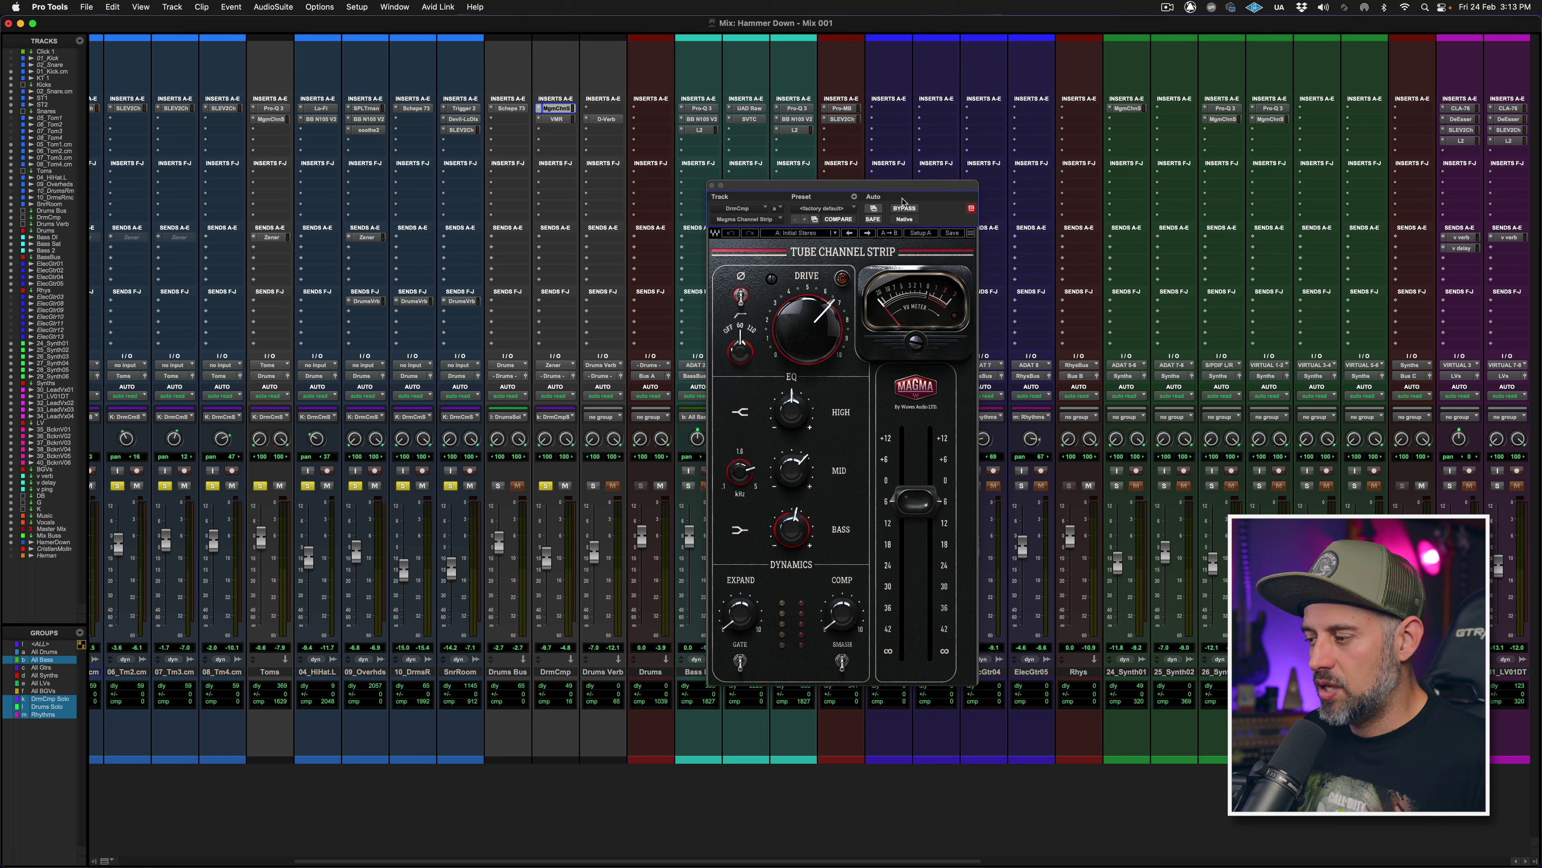
{"action": "key", "text": "space"}
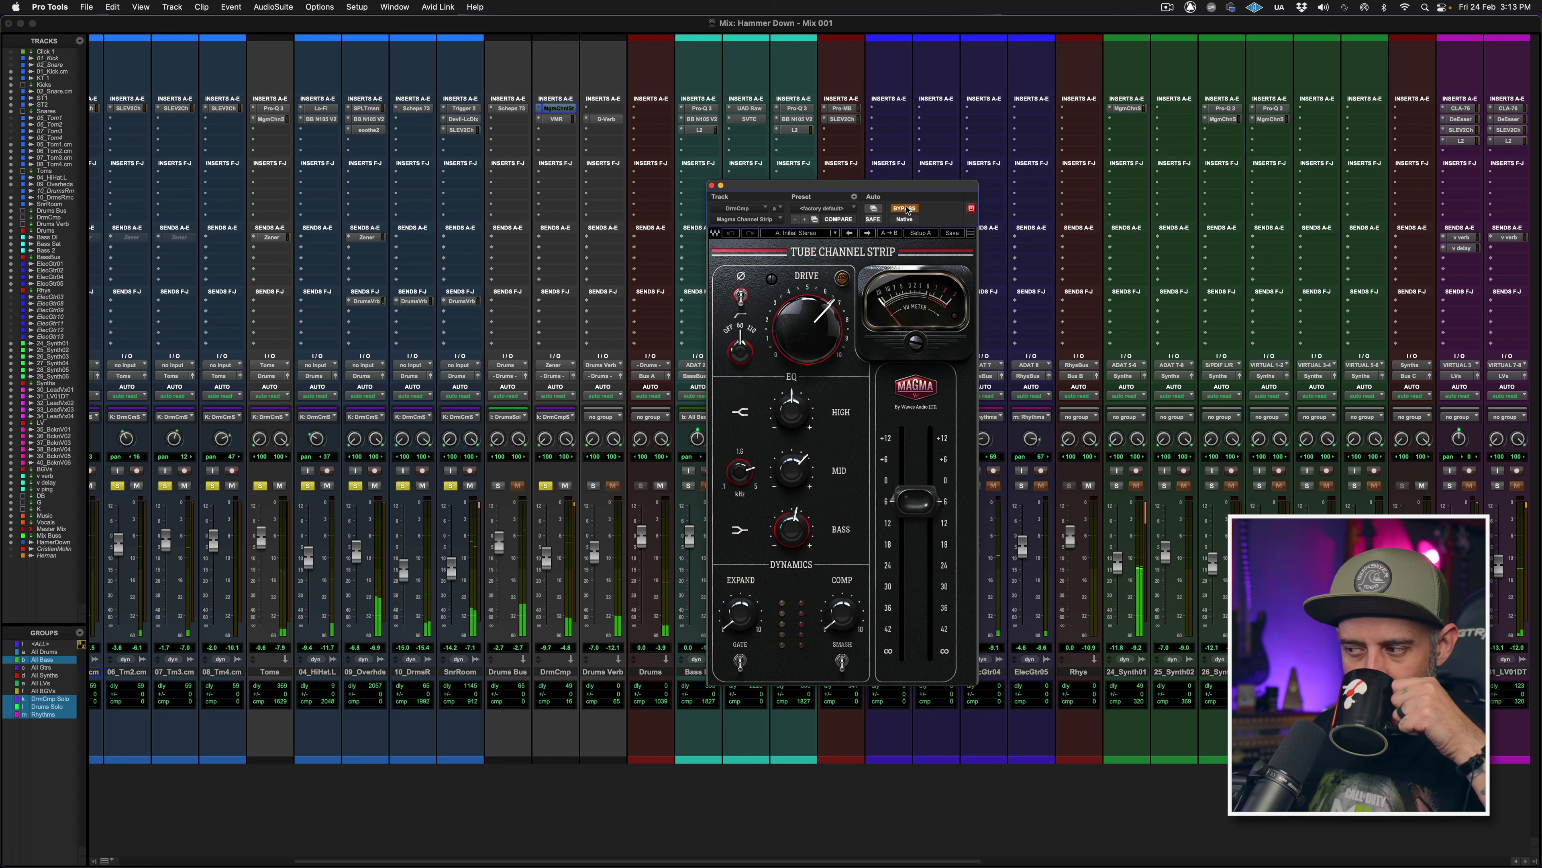
{"action": "left_click", "coordinate": [907, 209]}
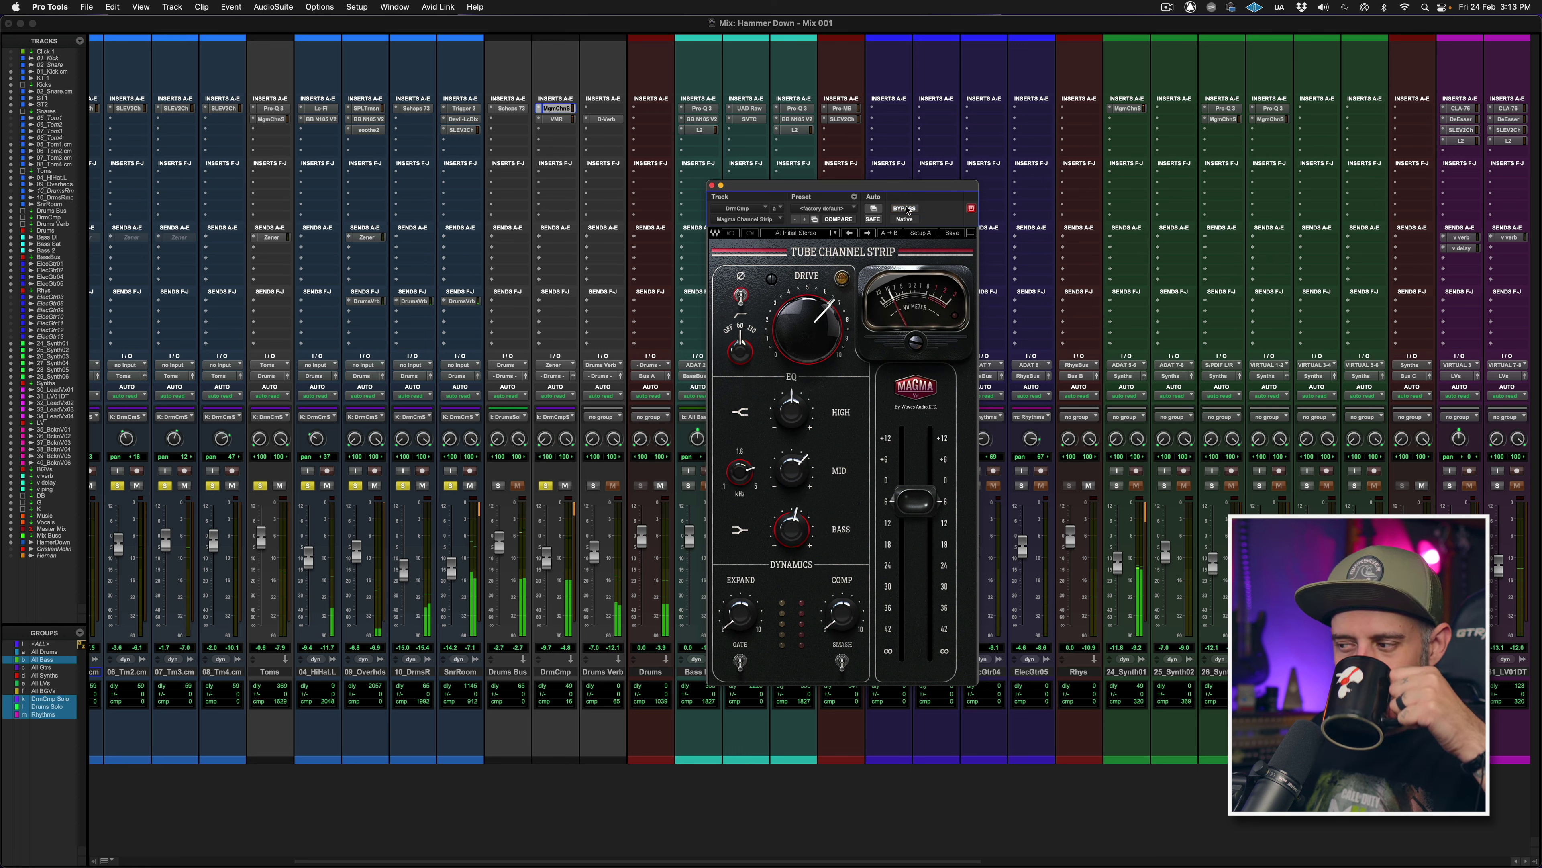
{"action": "left_click", "coordinate": [906, 208]}
{"action": "left_click", "coordinate": [907, 208]}
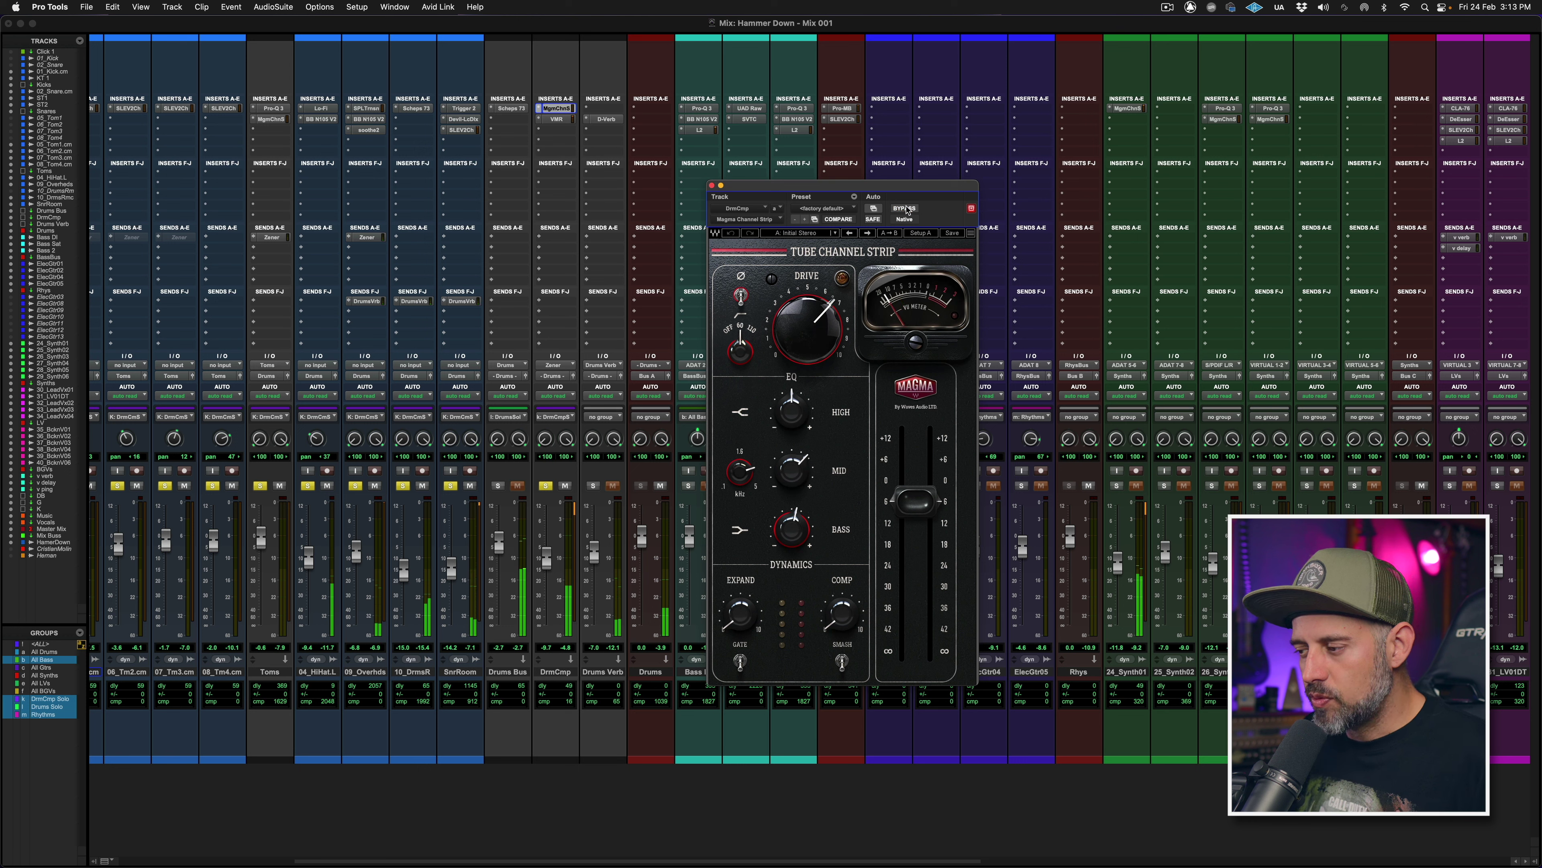
{"action": "key", "text": "space"}
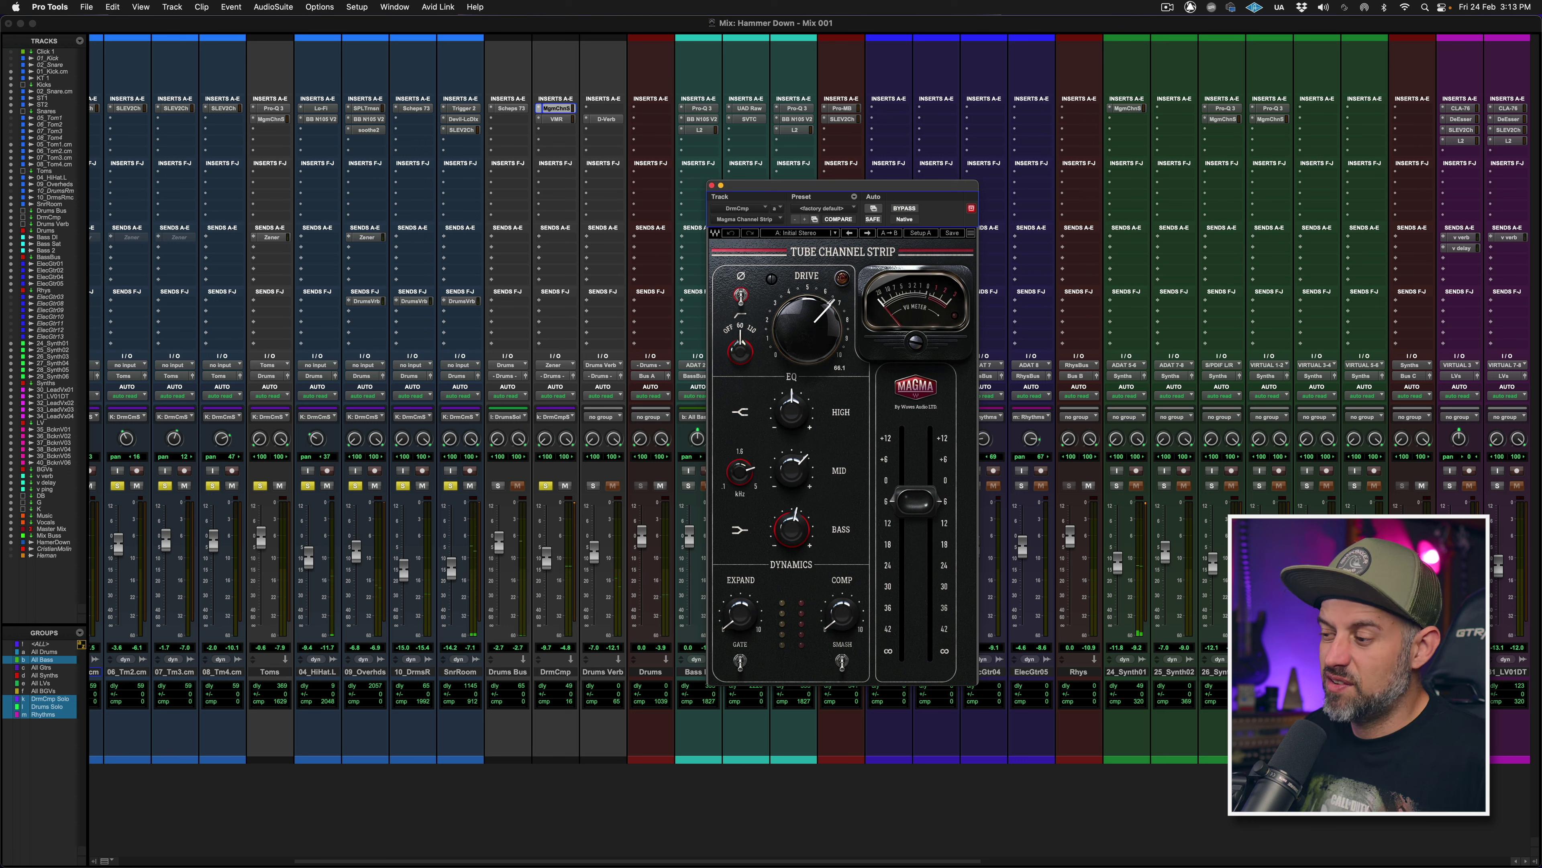
Raise the drive on DrmCmp's Magma Tube Channel Strip to 74.2 and compare it bypassed and active during playback
{"action": "left_click_drag", "start_coordinate": [808, 346], "coordinate": [807, 343]}
{"action": "key", "text": "space"}
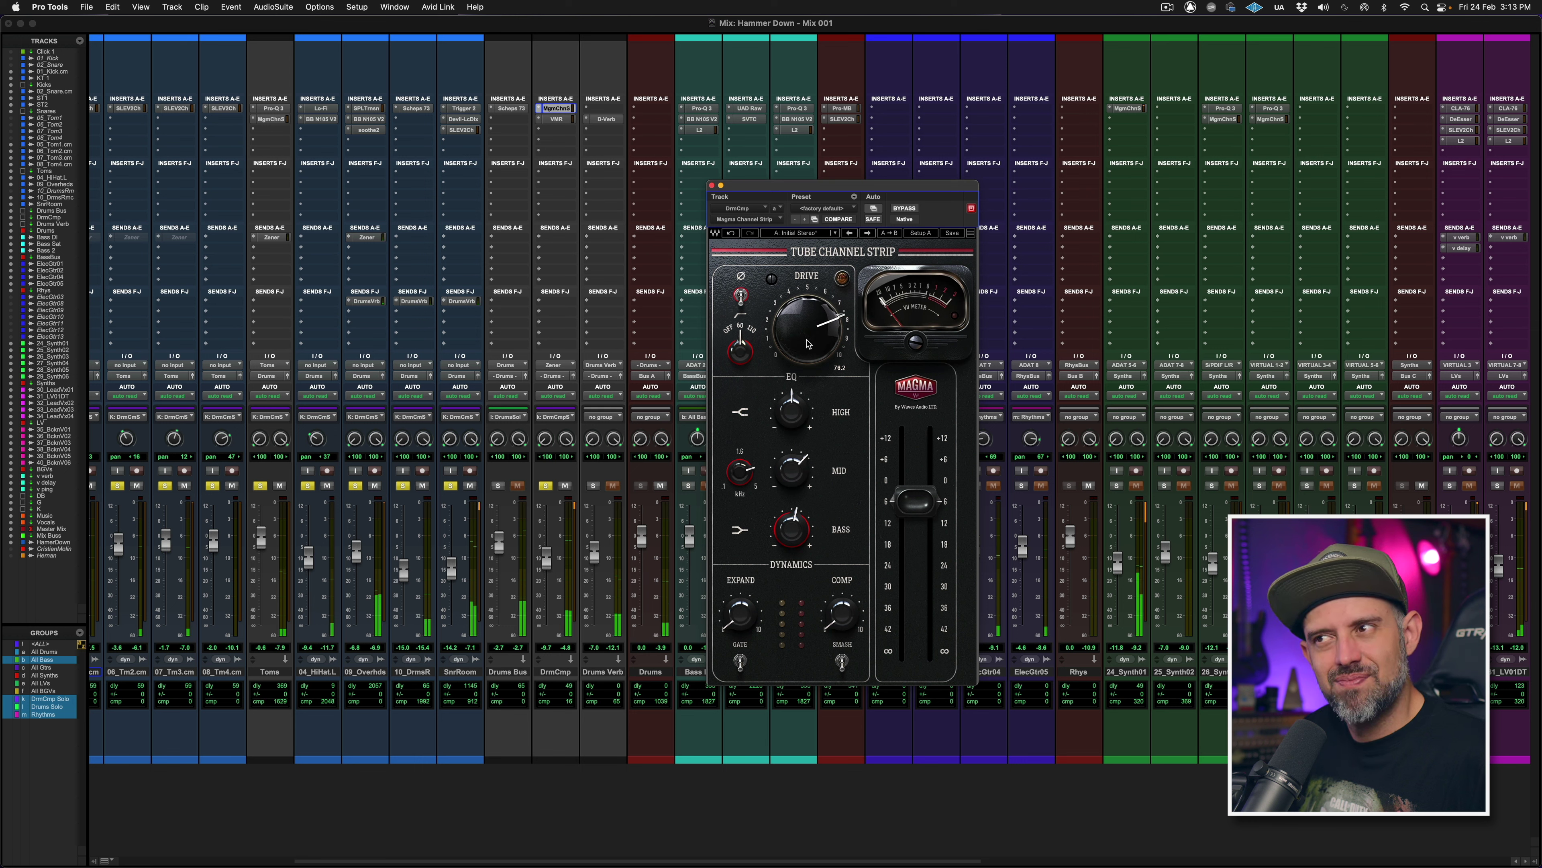
{"action": "left_click", "coordinate": [909, 208]}
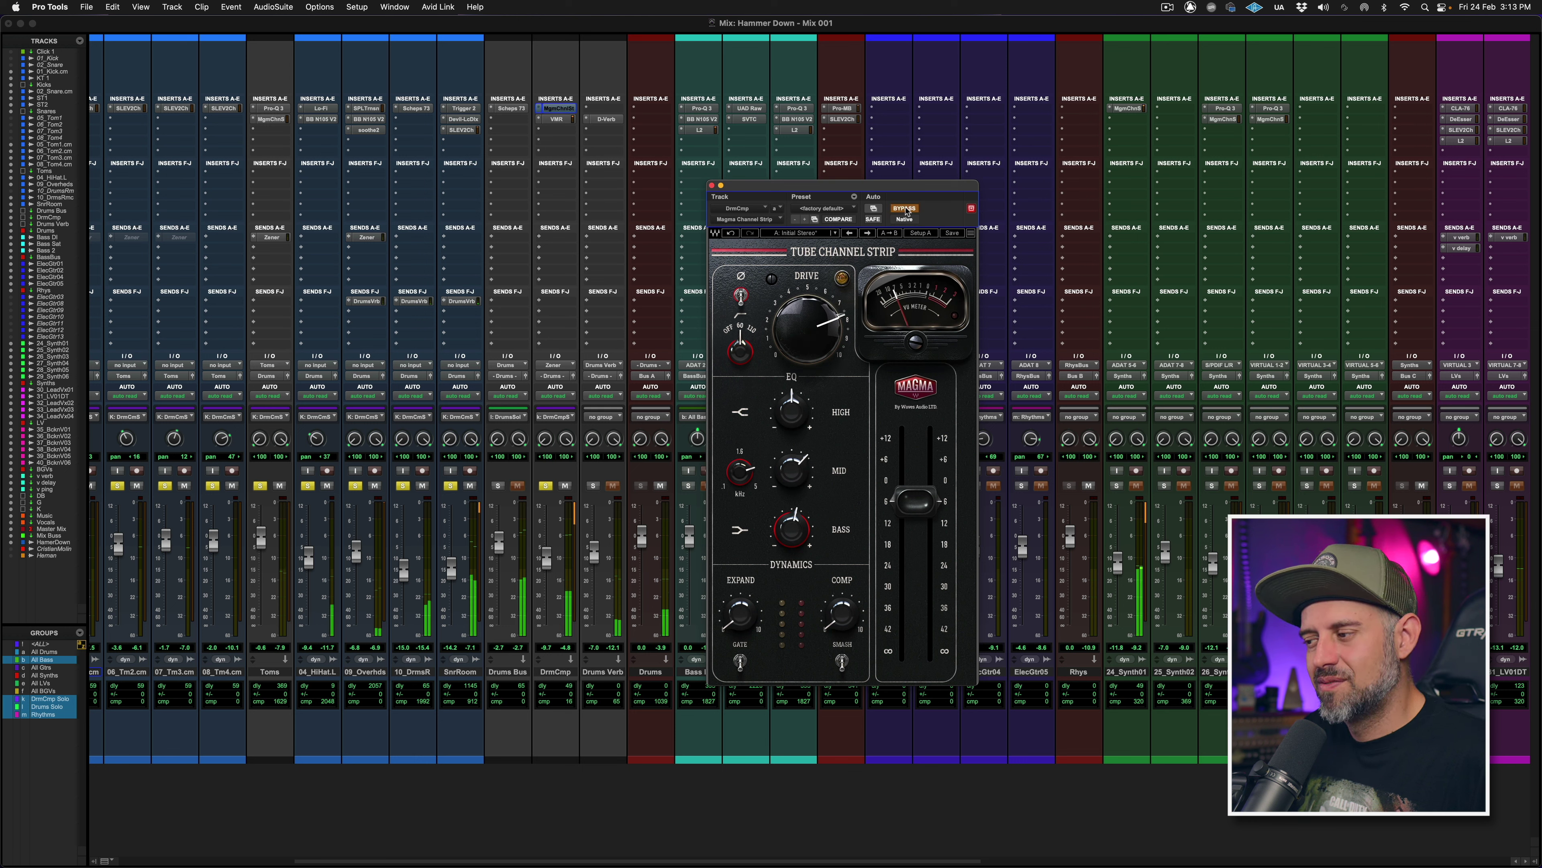
{"action": "left_click", "coordinate": [907, 209]}
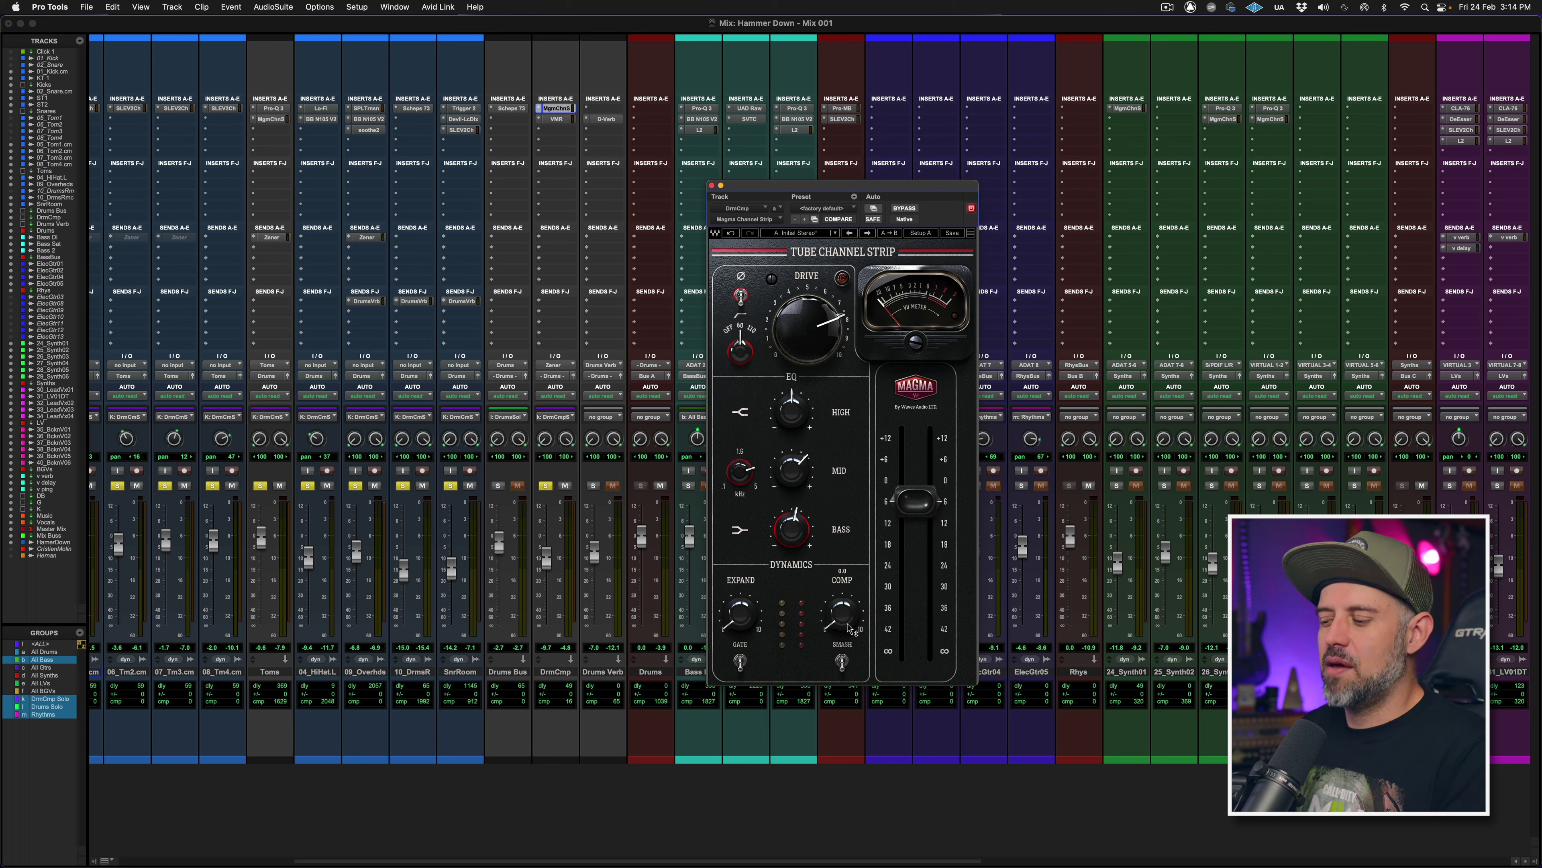
Try heavier compression on DrmCmp's Magma Tube Channel Strip during playback, settling the compressor amount at 7.8
{"action": "key", "text": "space"}
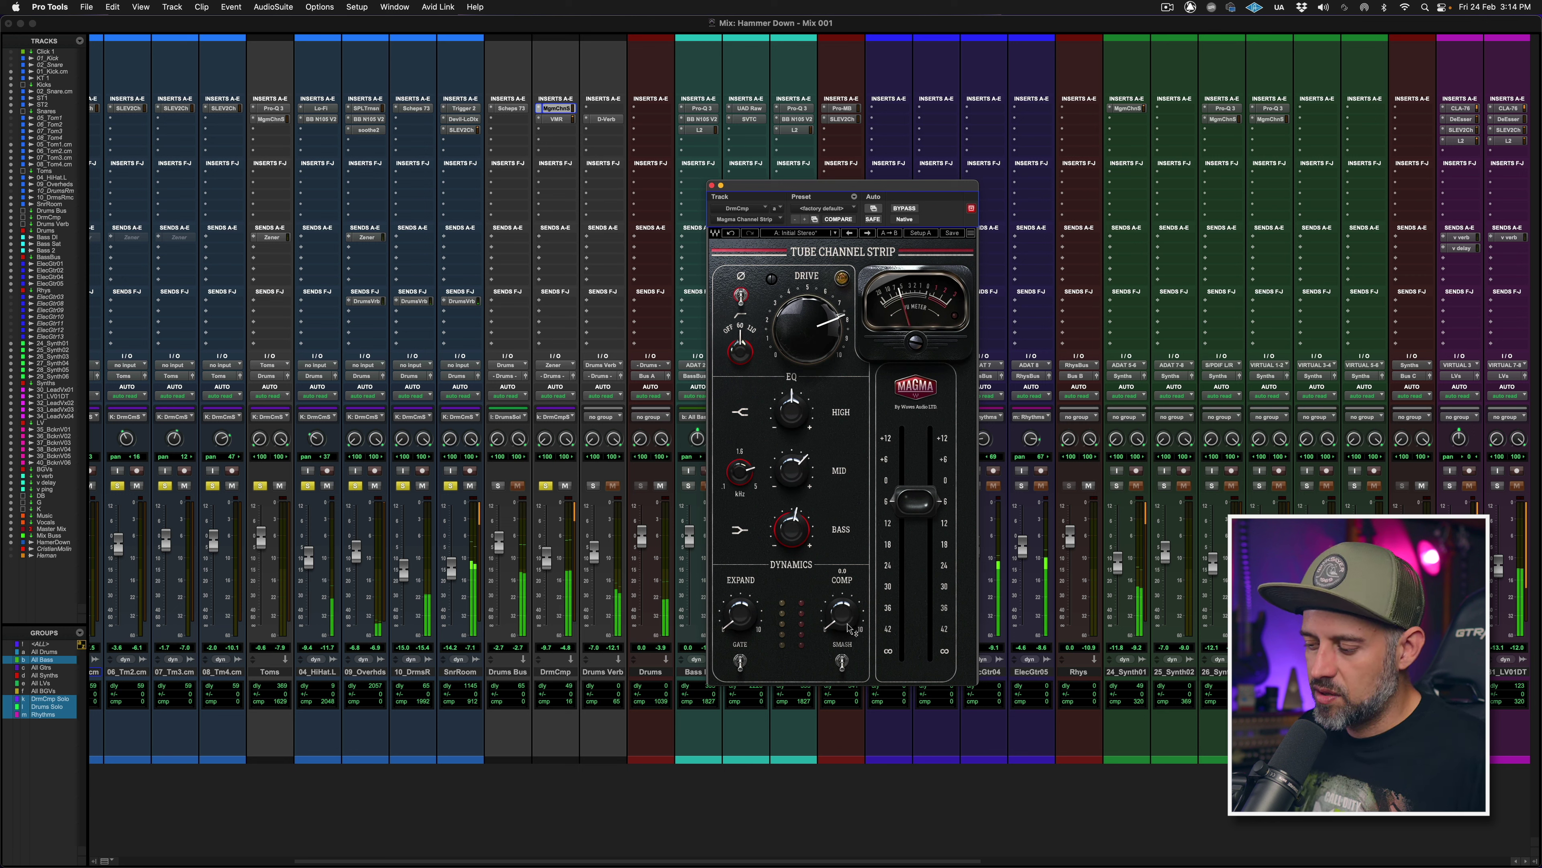
{"action": "left_click_drag", "start_coordinate": [847, 628], "coordinate": [843, 624]}
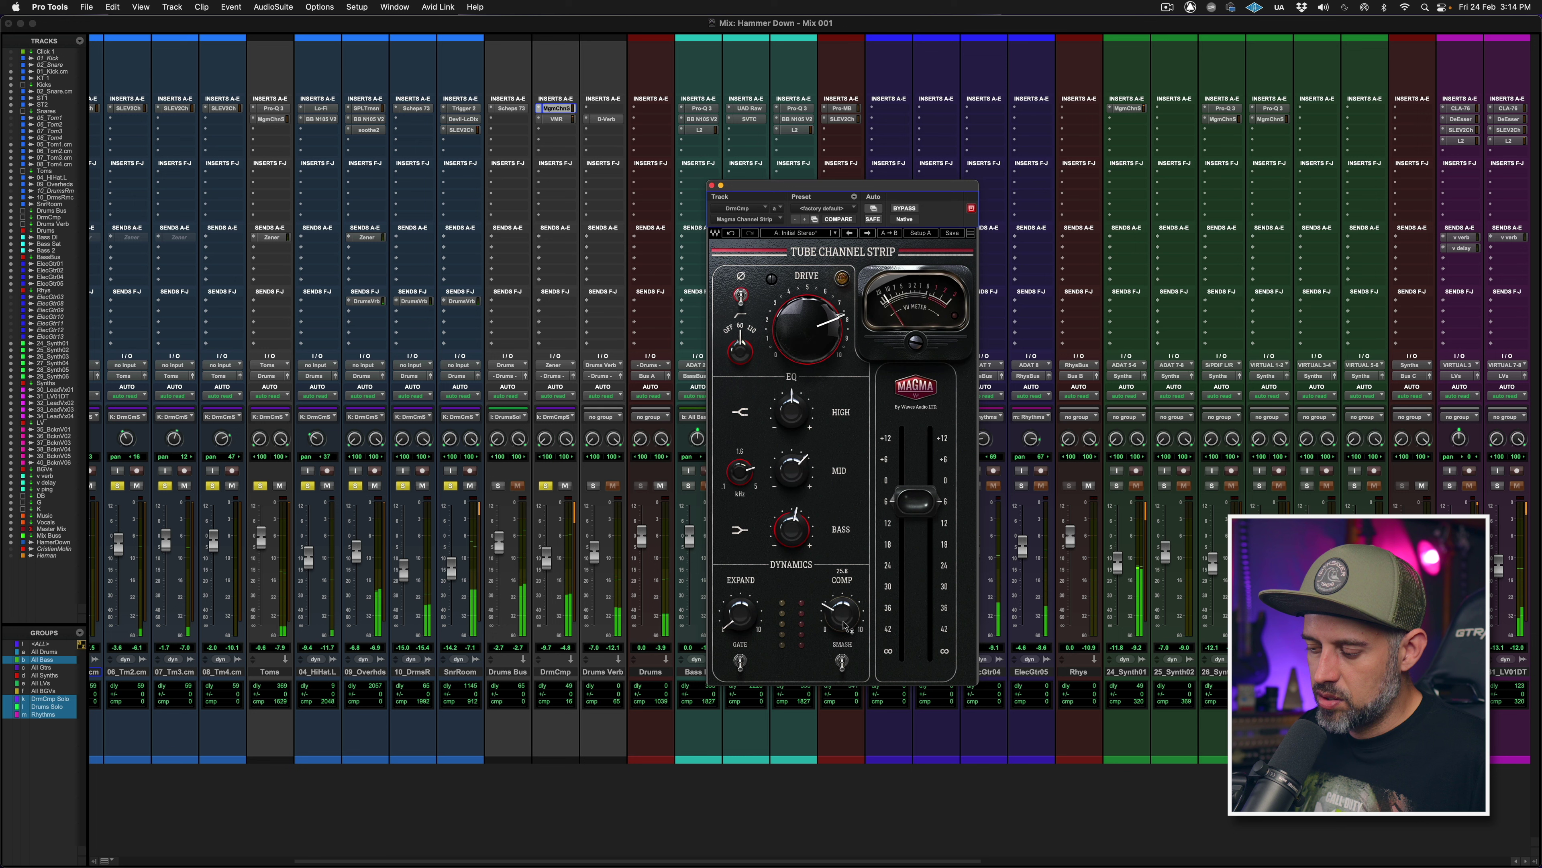
{"action": "mouse_move", "coordinate": [848, 628]}
{"action": "left_mouse_down"}
{"action": "mouse_move", "coordinate": [847, 608]}
{"action": "mouse_move", "coordinate": [842, 619]}
{"action": "left_mouse_up"}
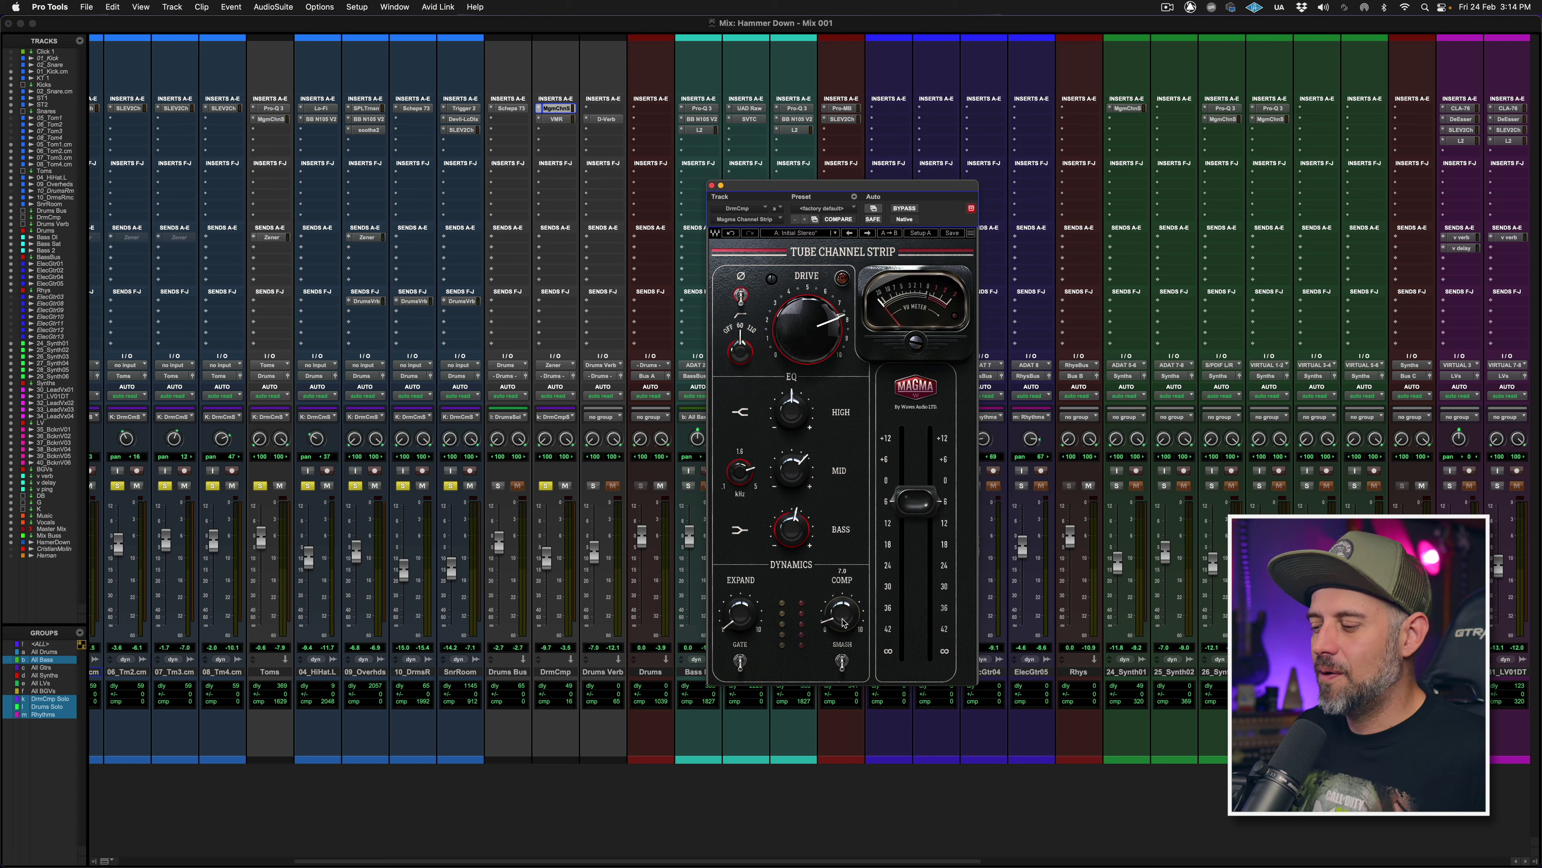
Compare the Virtual Mix Rack's FG-Stress on DrmCmp bypassed and active during playback, and close its window
{"action": "left_click", "coordinate": [552, 119]}
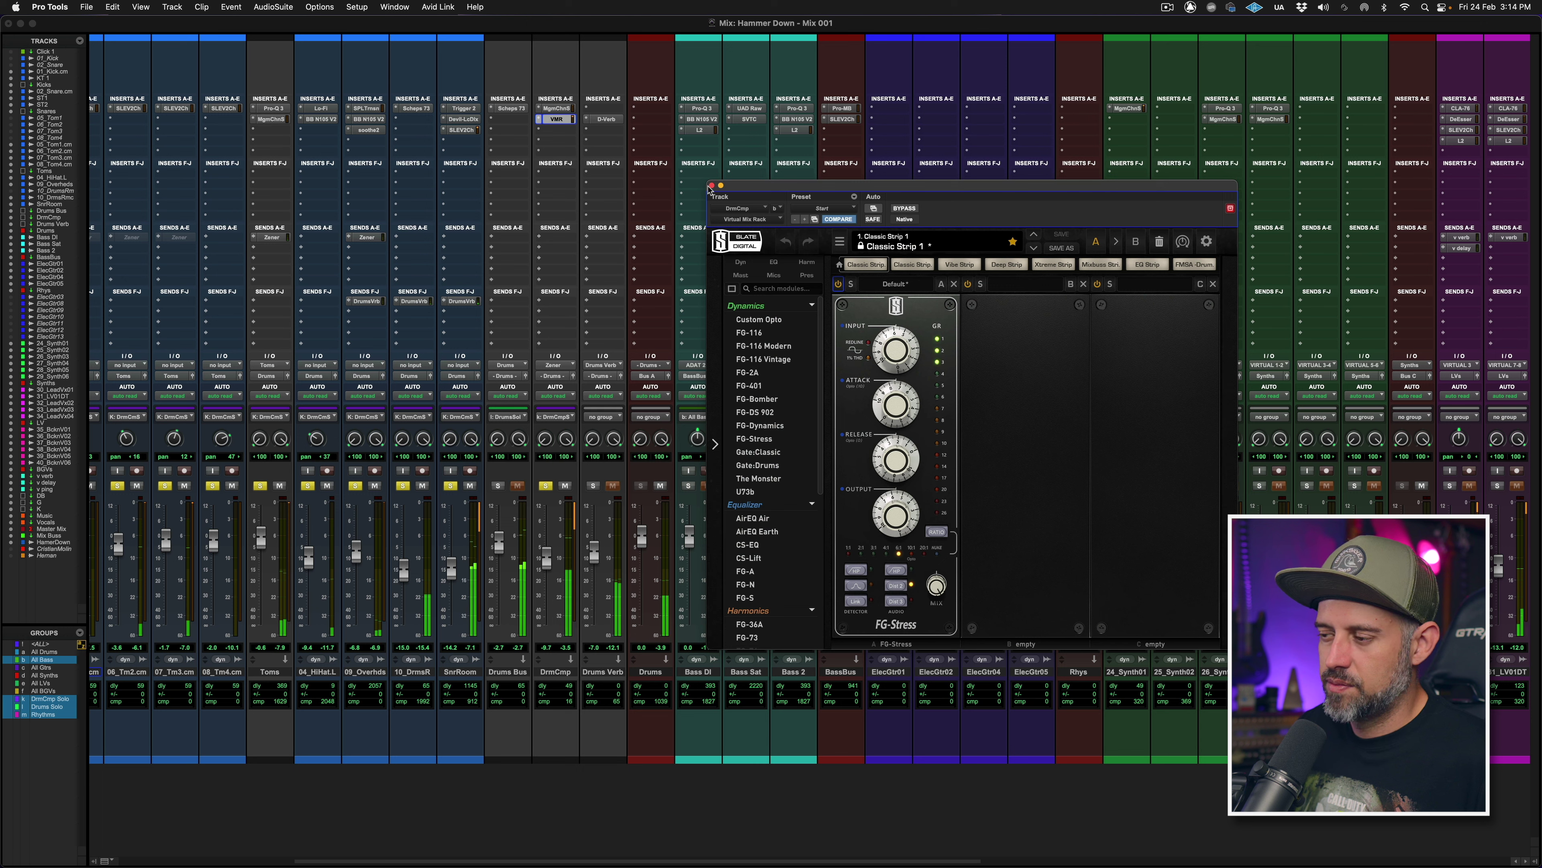
{"action": "left_click", "coordinate": [904, 208]}
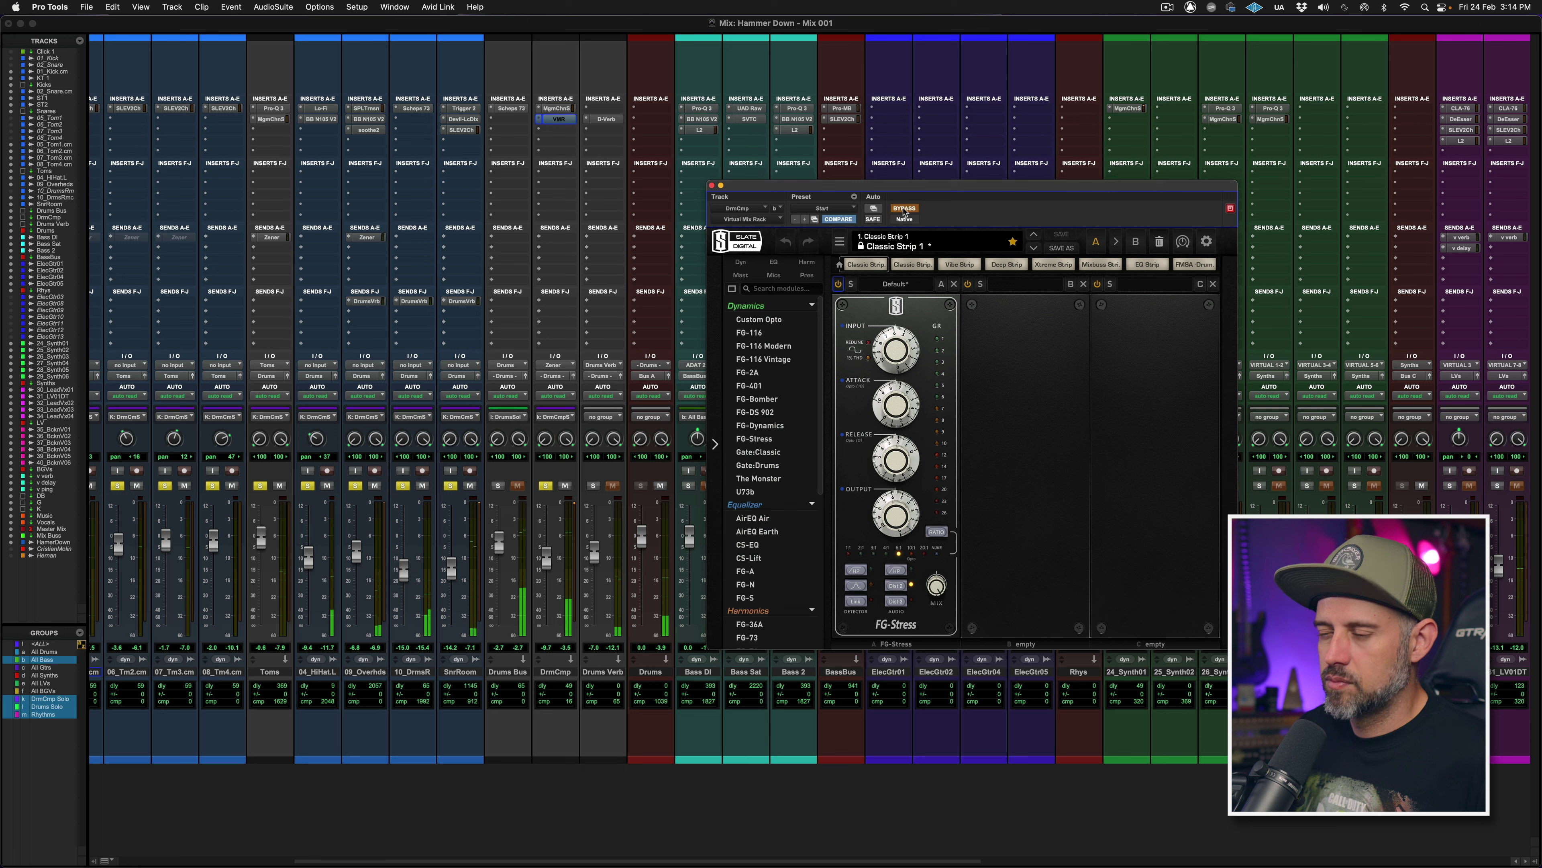
{"action": "left_click", "coordinate": [903, 208]}
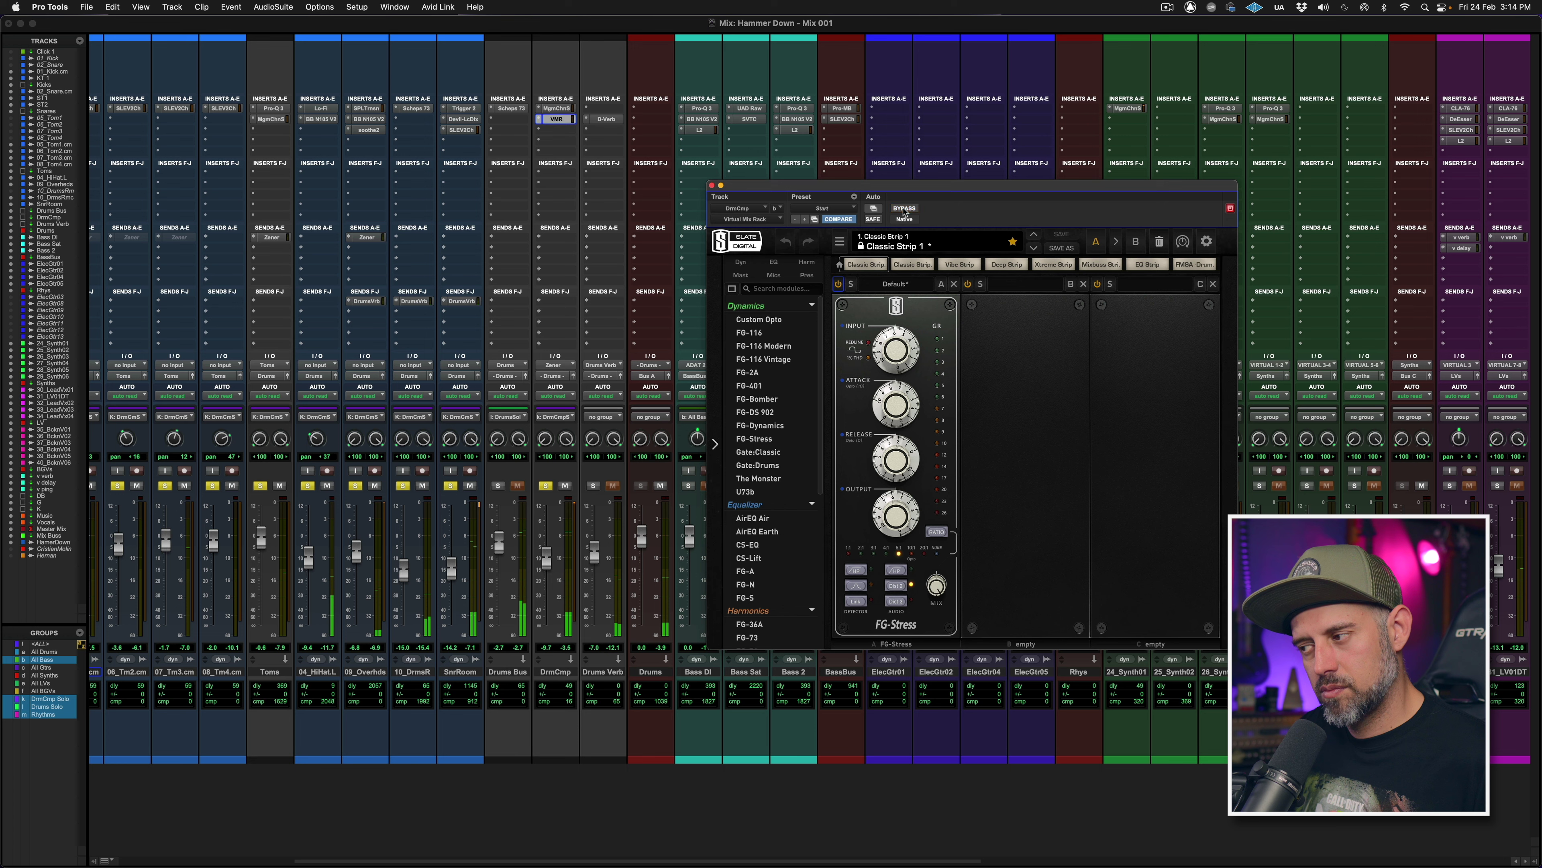
{"action": "left_click", "coordinate": [714, 186]}
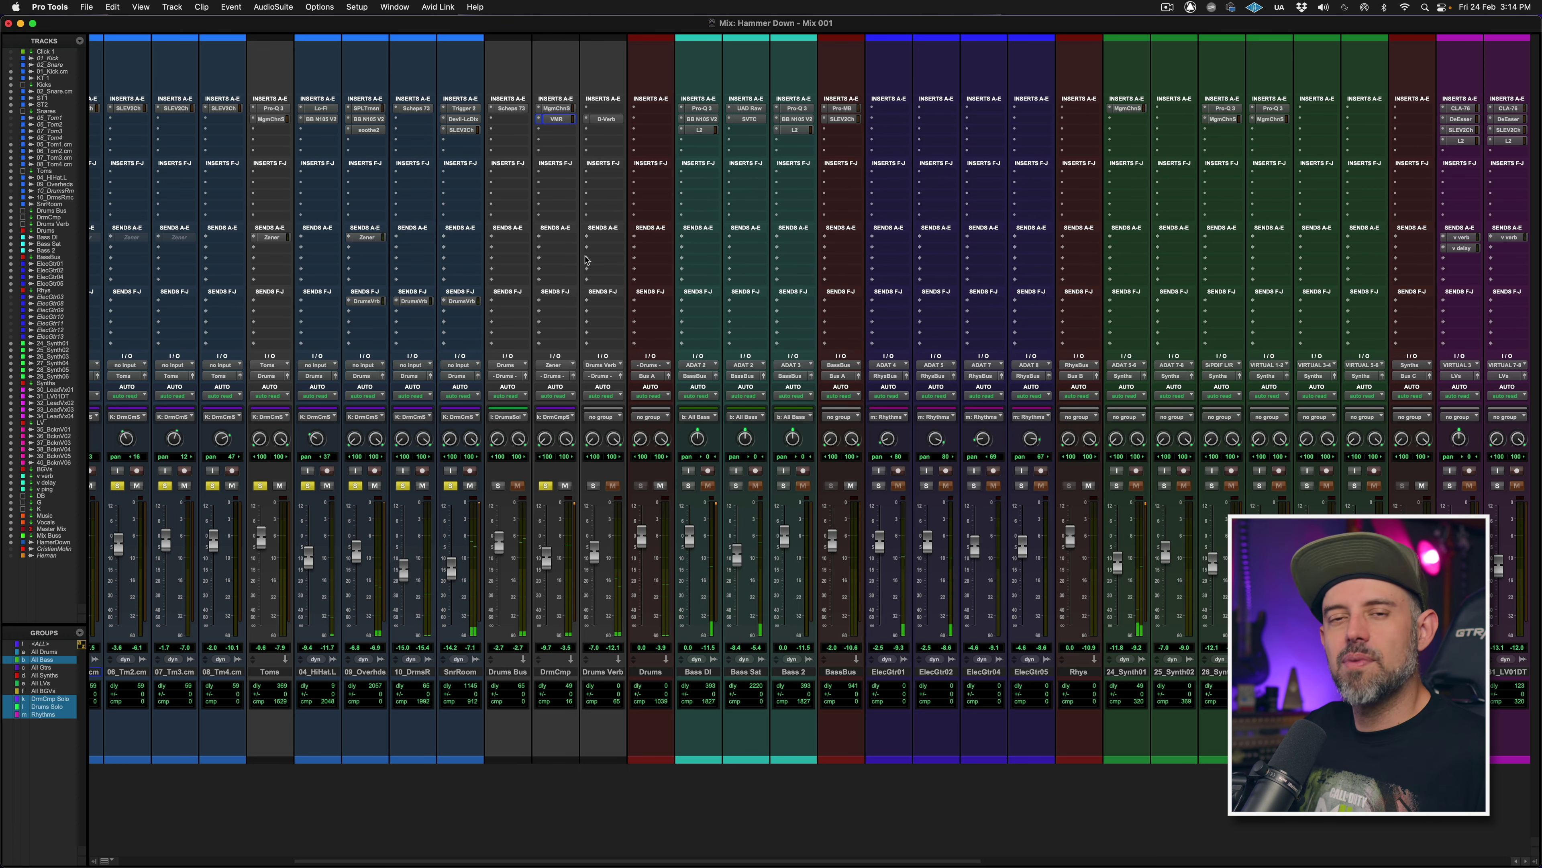
Replace the DrmCmp solo with a solo of the drum tracks from 01_Kick.cm through Drums Bus, leaving DrmCmp unsoloed
{"action": "left_click", "coordinate": [545, 485]}
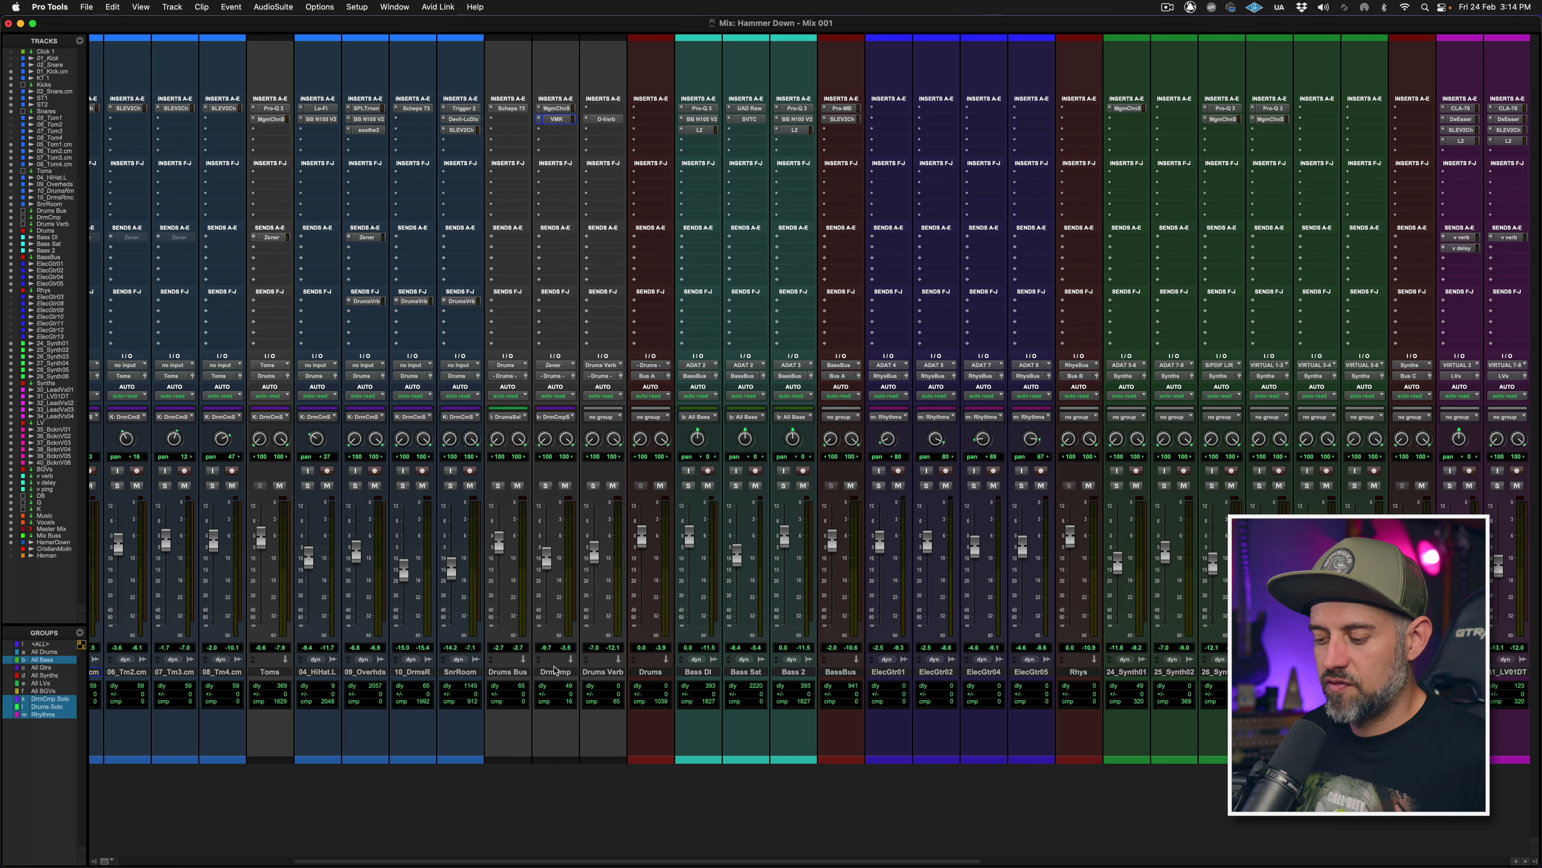
{"action": "left_click", "coordinate": [555, 672]}
{"action": "scroll", "coordinate": [402, 657], "scroll_direction": "left", "scroll_amount": 8}
{"action": "left_click", "coordinate": [115, 672], "text": "shift"}
{"action": "left_click", "coordinate": [912, 486], "text": "alt+shift"}
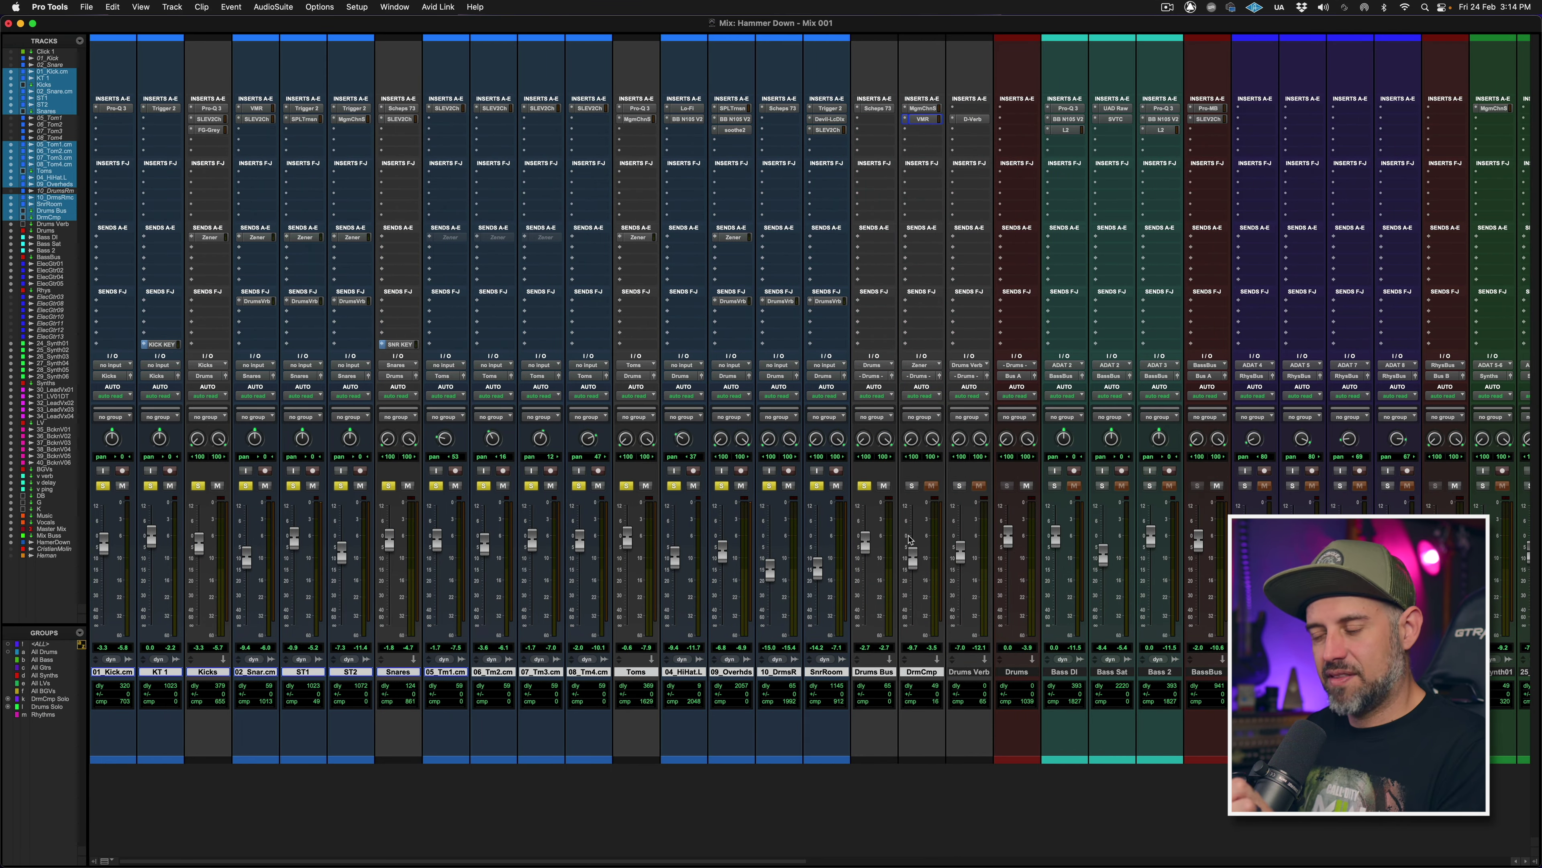
Play the soloed drums, compare them with DrmCmp in and out of the solo, and add Drums Verb to the solo
{"action": "key", "text": "space"}
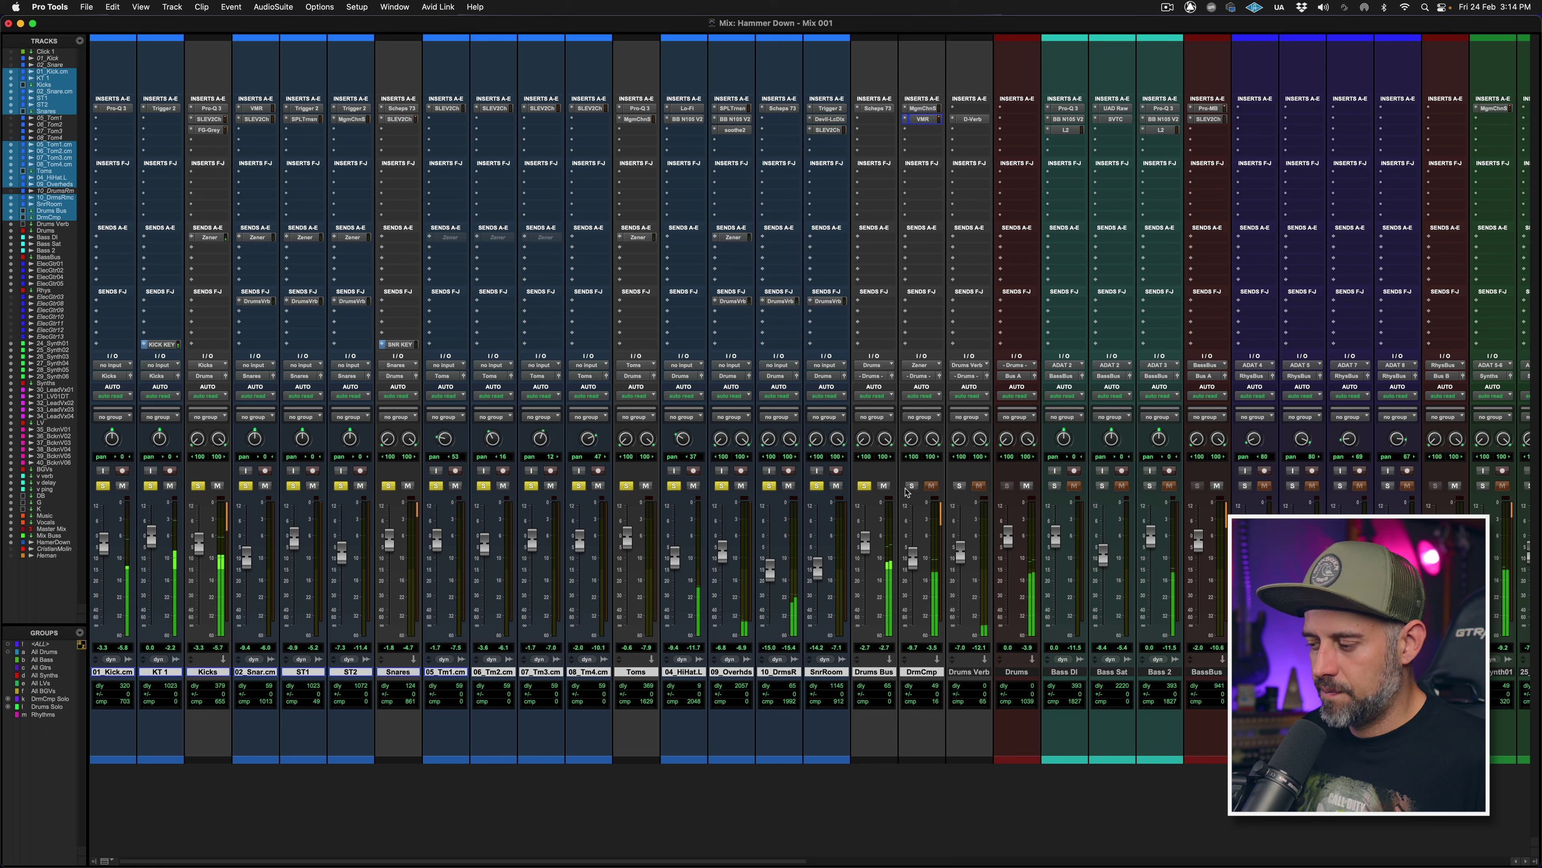
{"action": "left_click", "coordinate": [912, 486]}
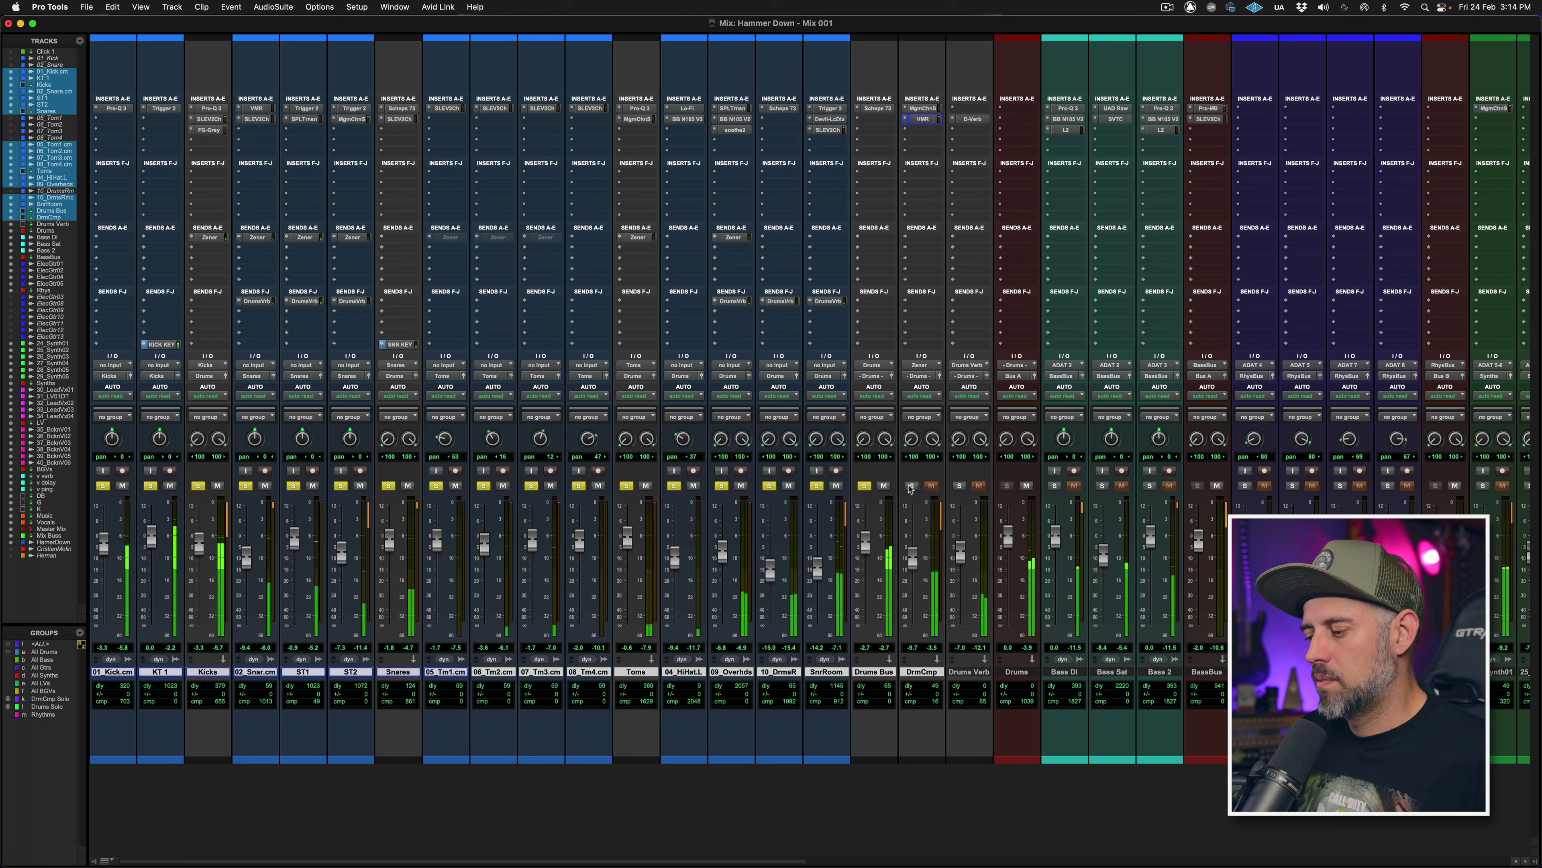
{"action": "left_click", "coordinate": [913, 486]}
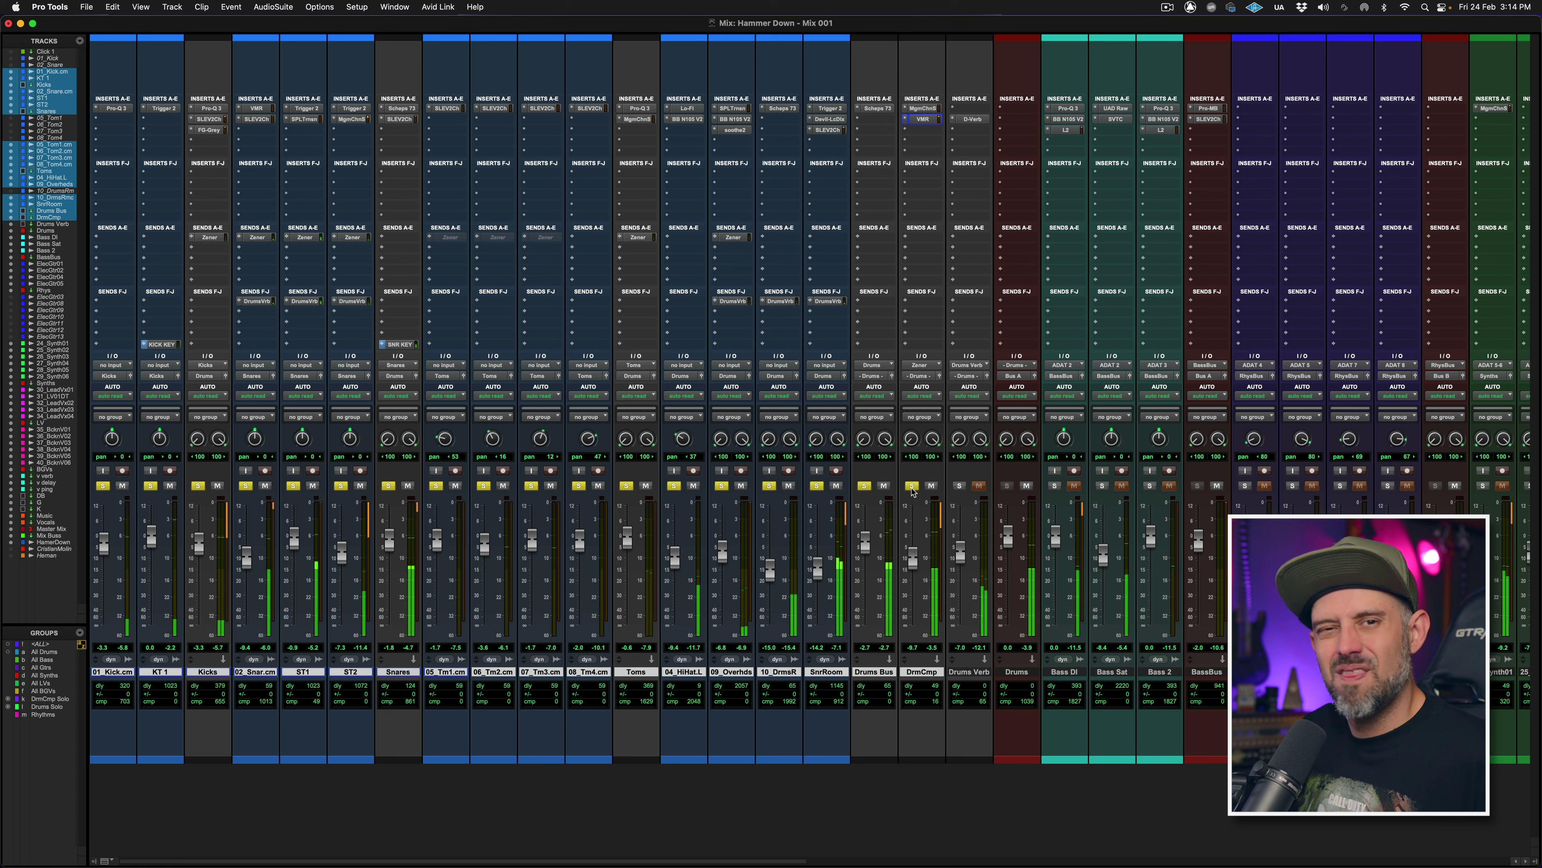
{"action": "left_click", "coordinate": [912, 486]}
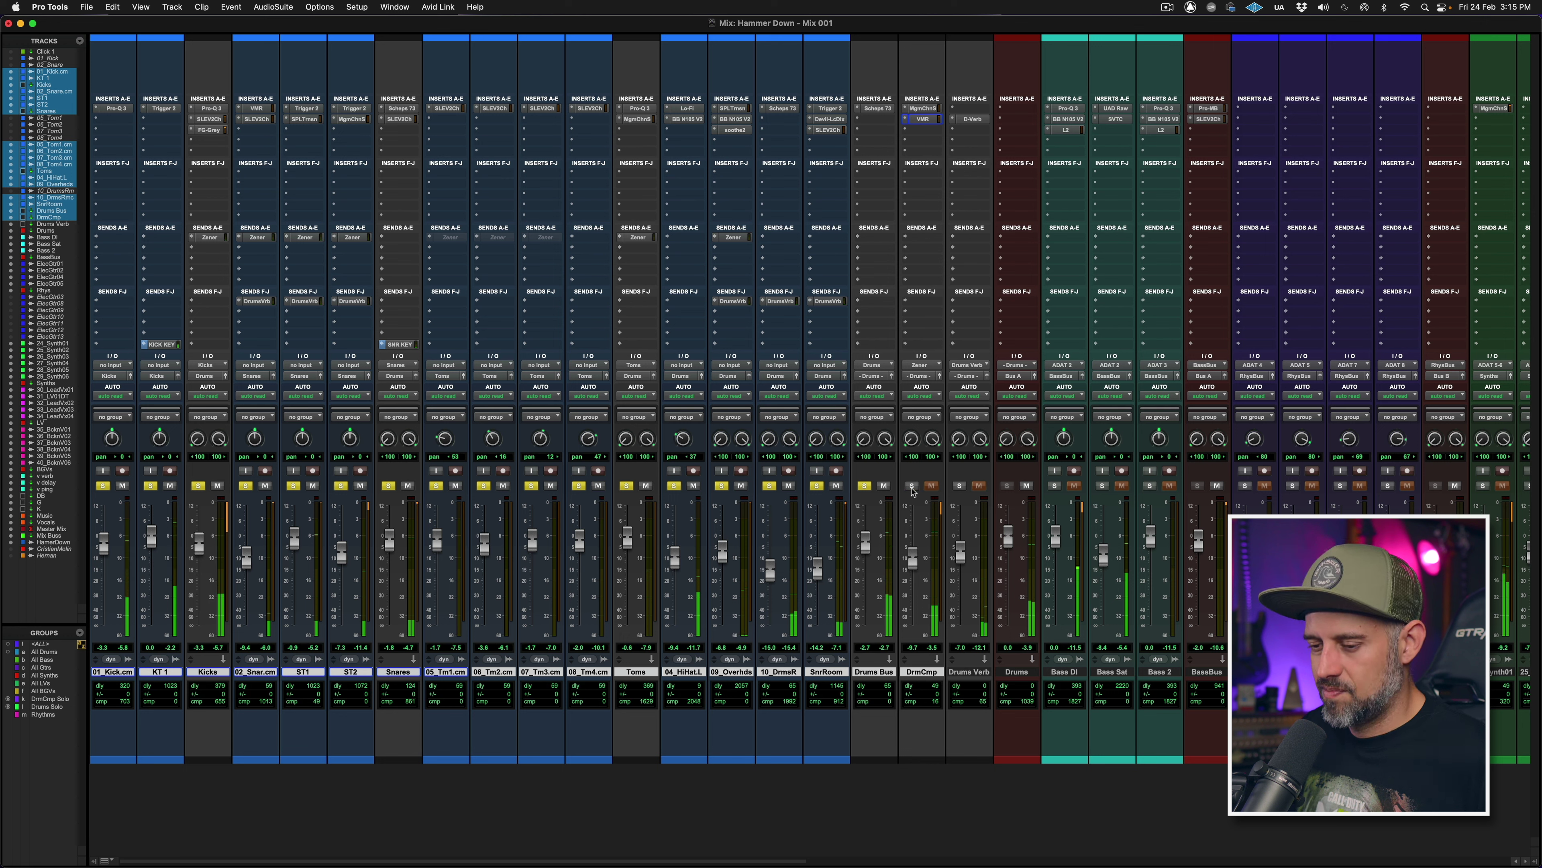
{"action": "left_click", "coordinate": [960, 486]}
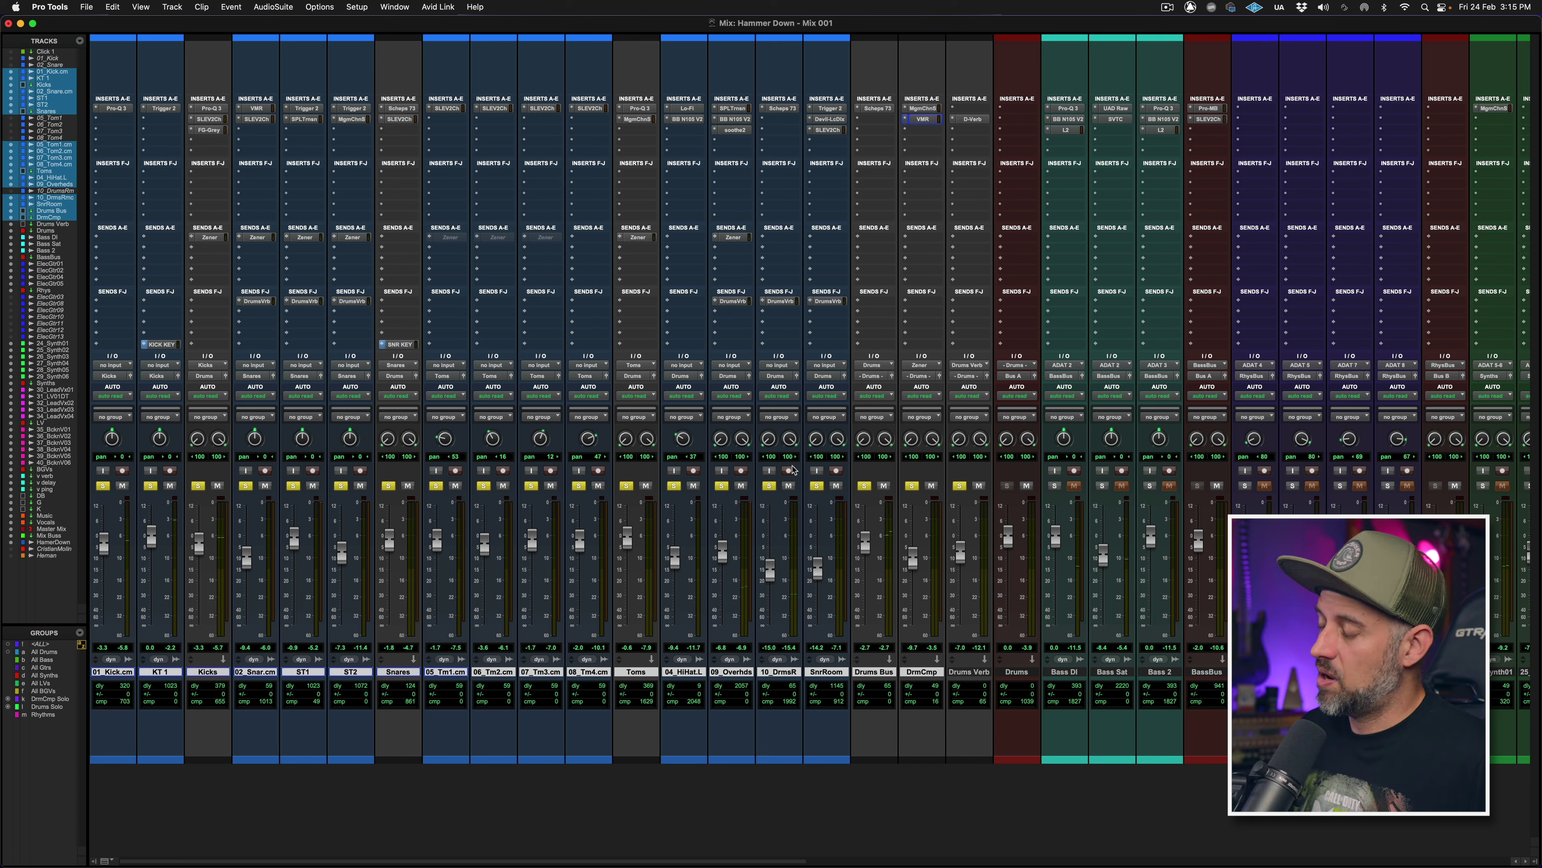
Solo only Toms and its source tom tracks, open the Toms Magma Tube Channel Strip, and select a tom fill on the timeline
{"action": "left_click", "coordinate": [626, 487], "text": "super"}
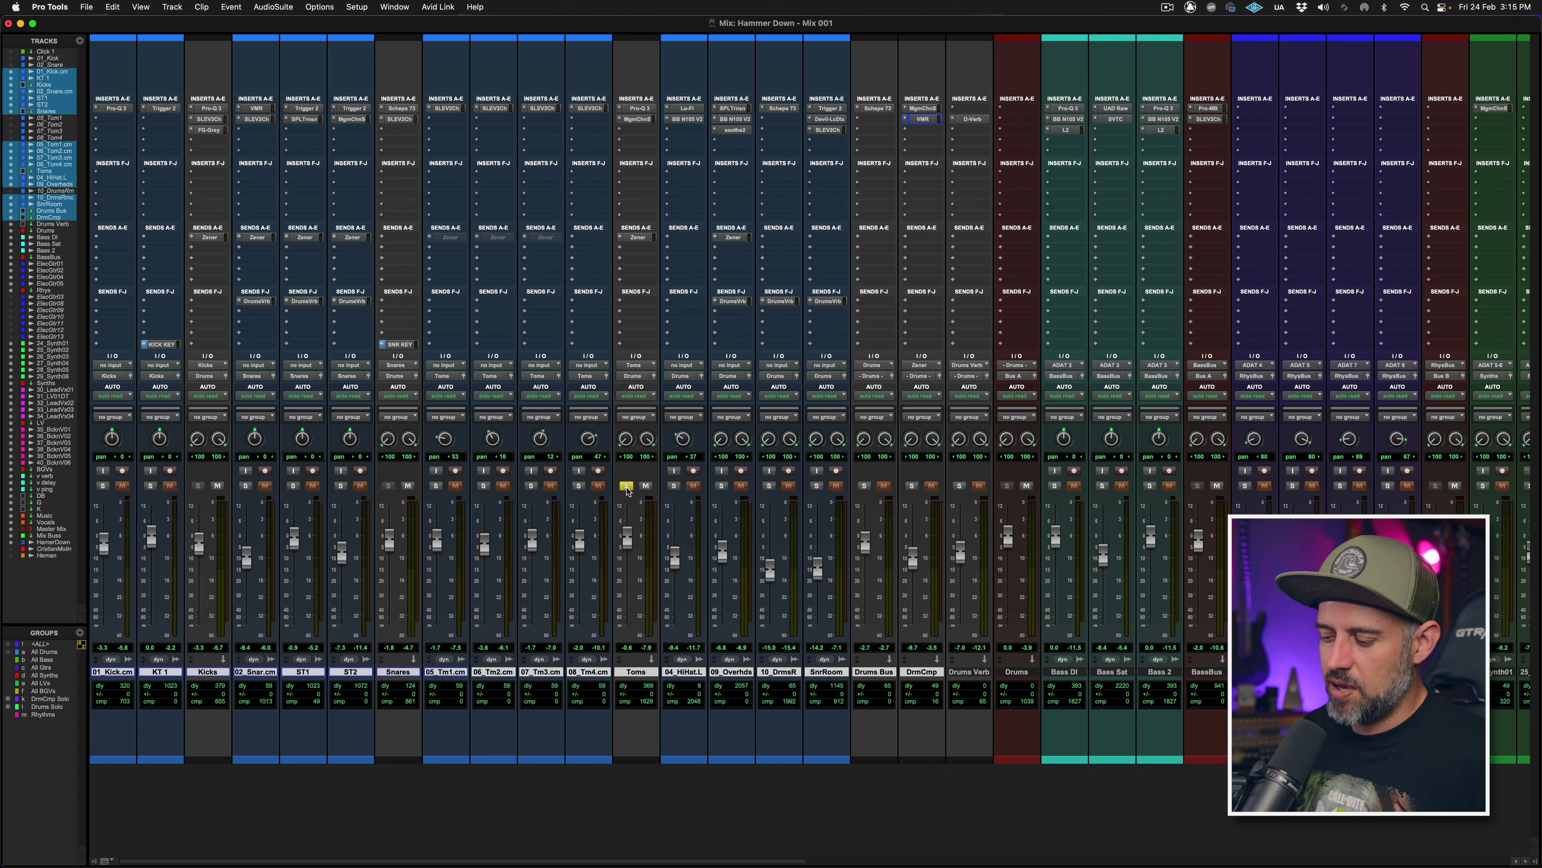
{"action": "left_click", "coordinate": [636, 120]}
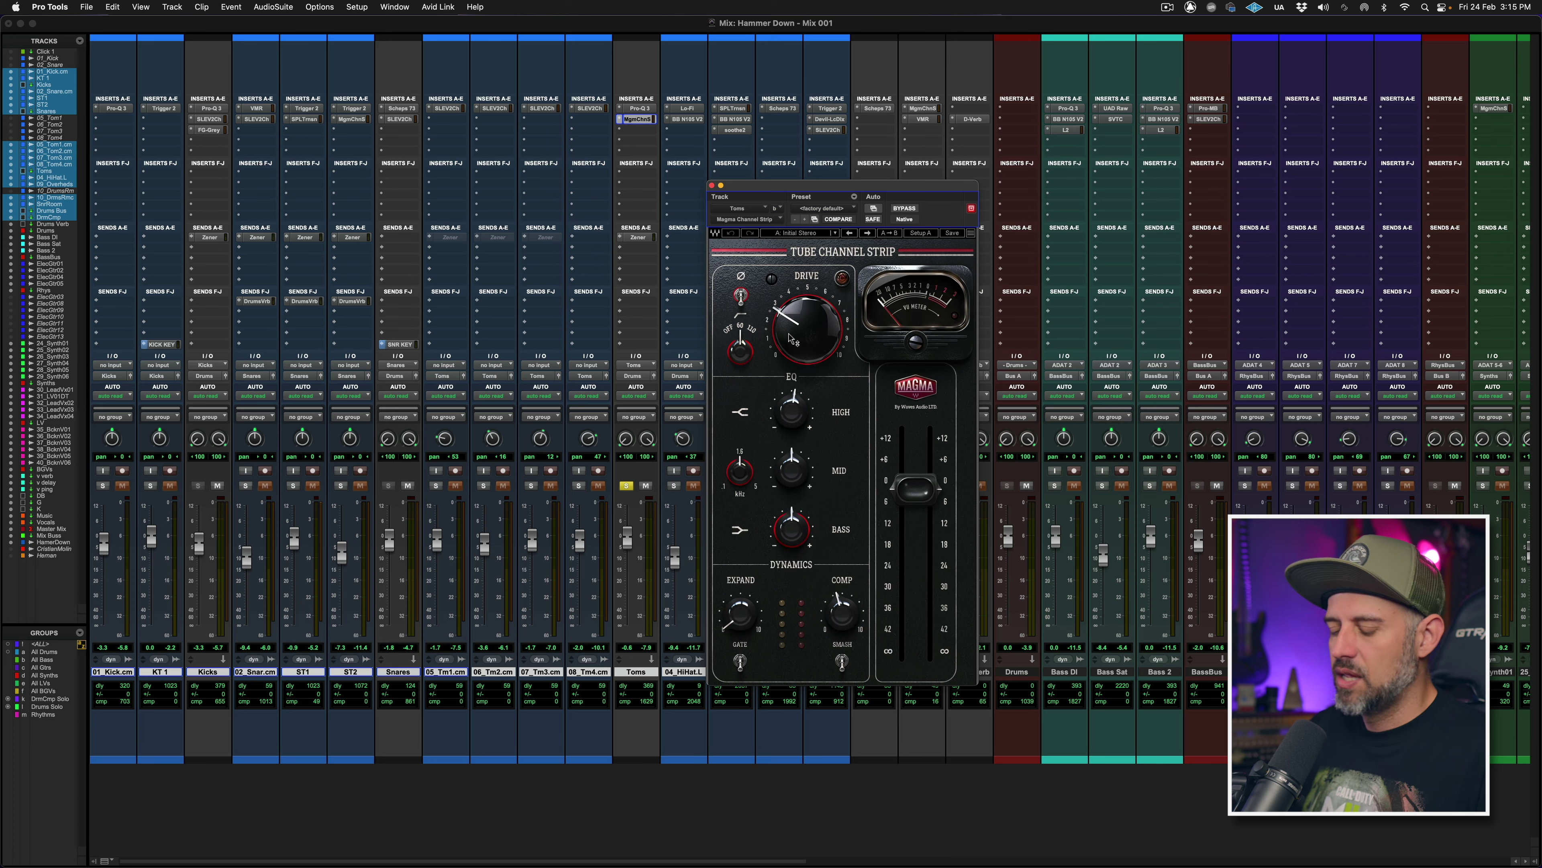
{"action": "key", "text": "super+equal"}
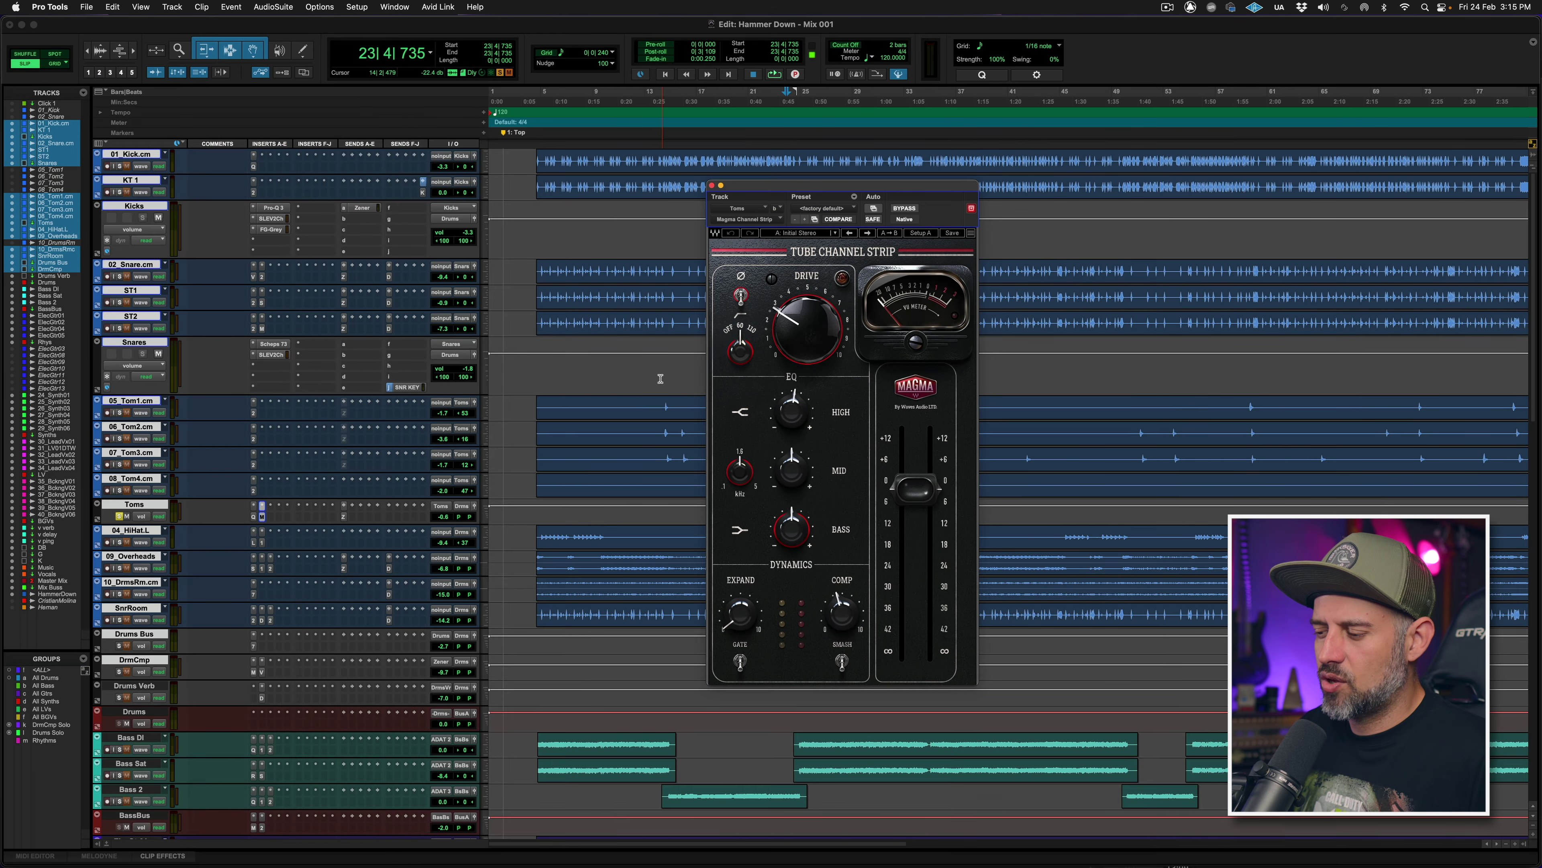
{"action": "left_click_drag", "start_coordinate": [658, 403], "coordinate": [700, 464]}
{"action": "key", "text": "super+equal"}
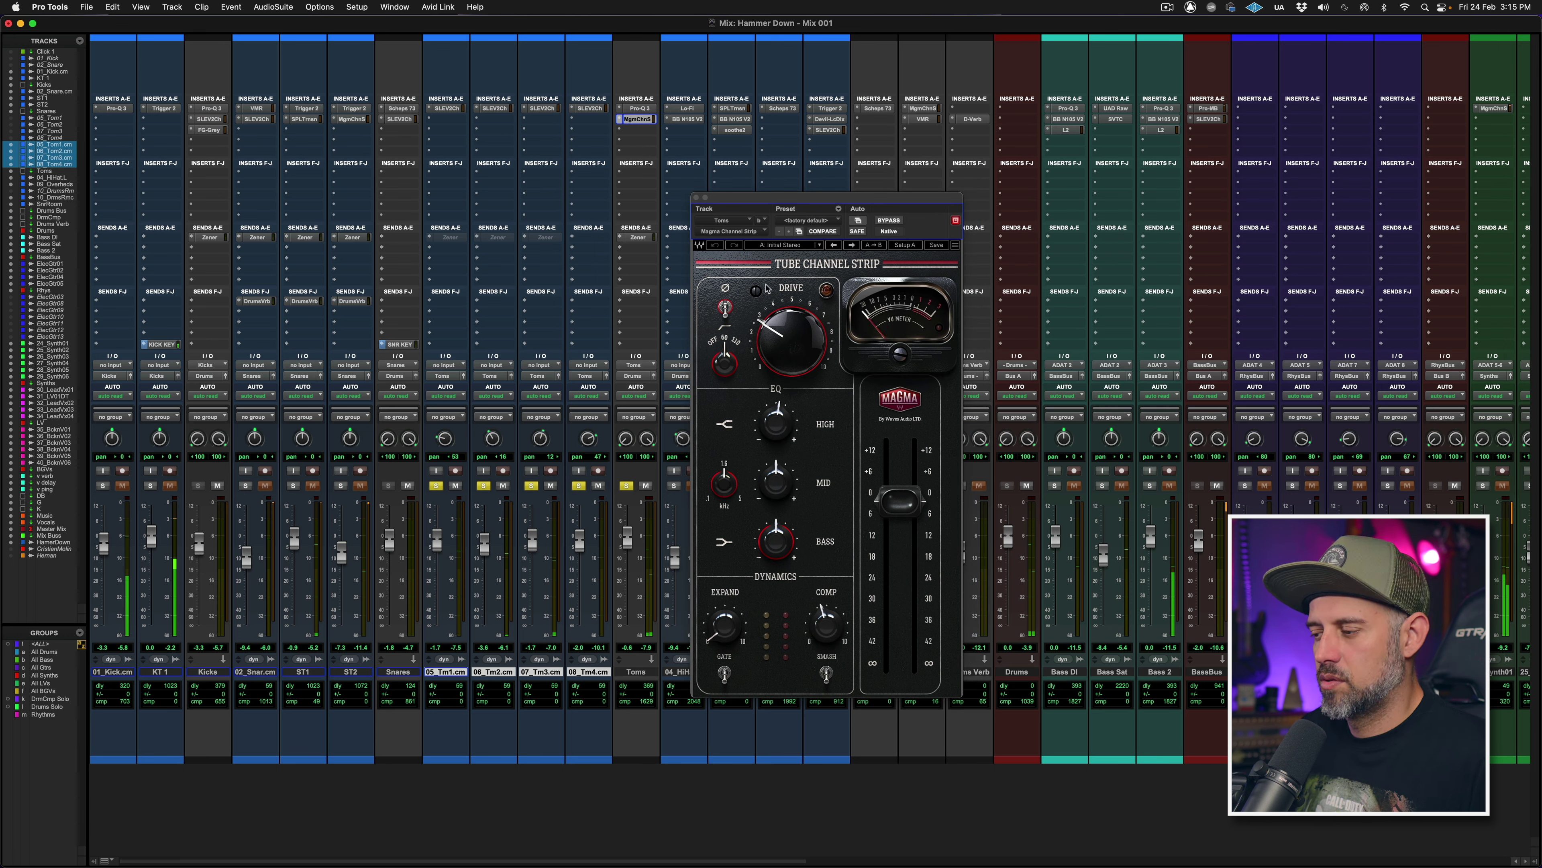
Compare the Magma Tube Channel Strip on Toms bypassed and active during playback, and reopen its window
{"action": "left_click", "coordinate": [894, 222]}
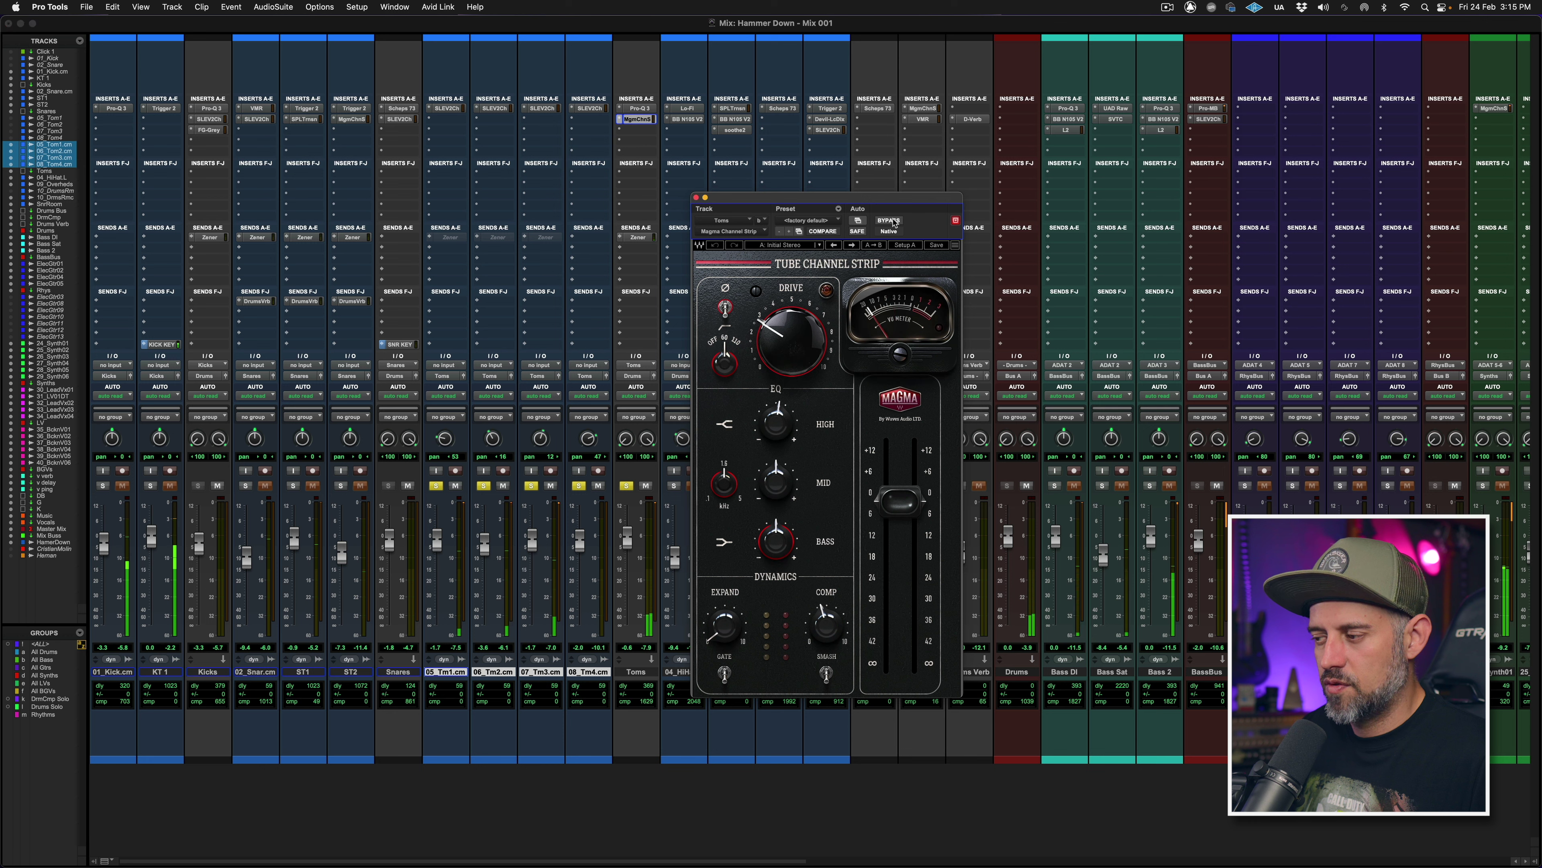
{"action": "left_click", "coordinate": [891, 222]}
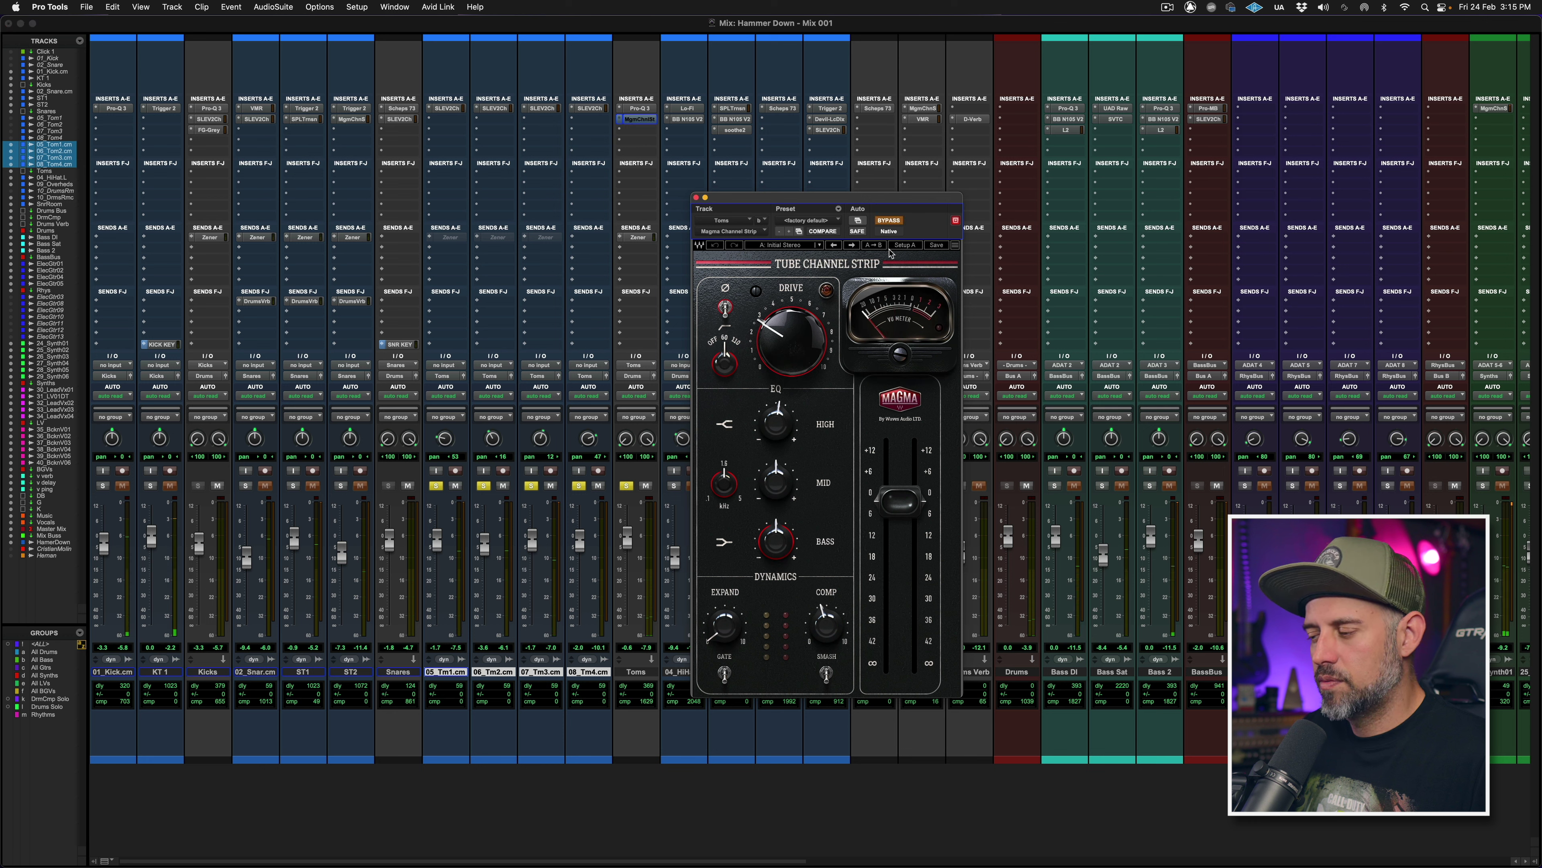
{"action": "left_click", "coordinate": [890, 222]}
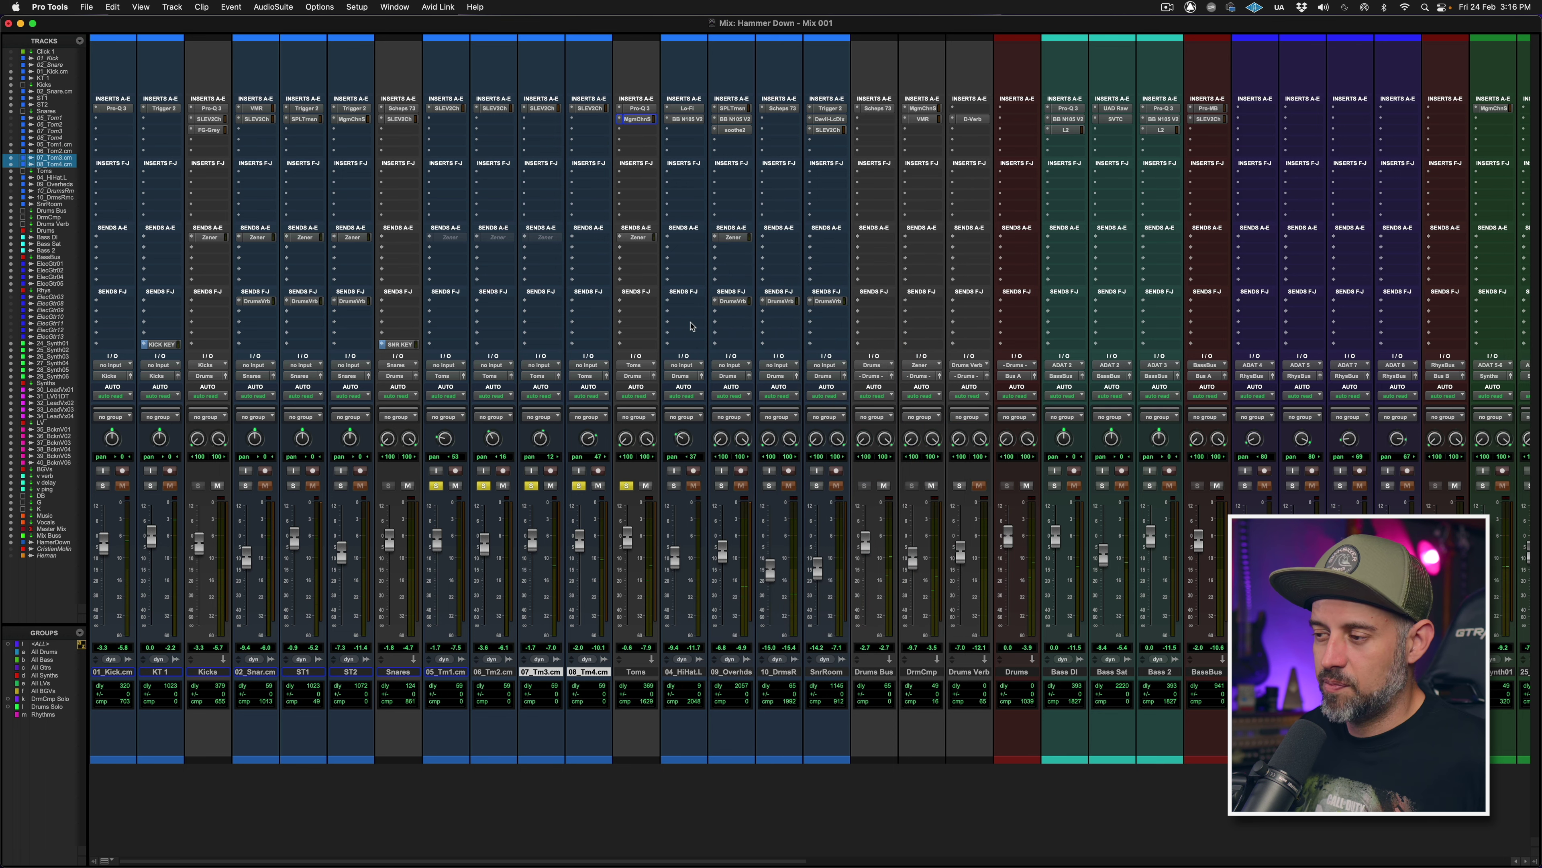
{"action": "left_click", "coordinate": [637, 120]}
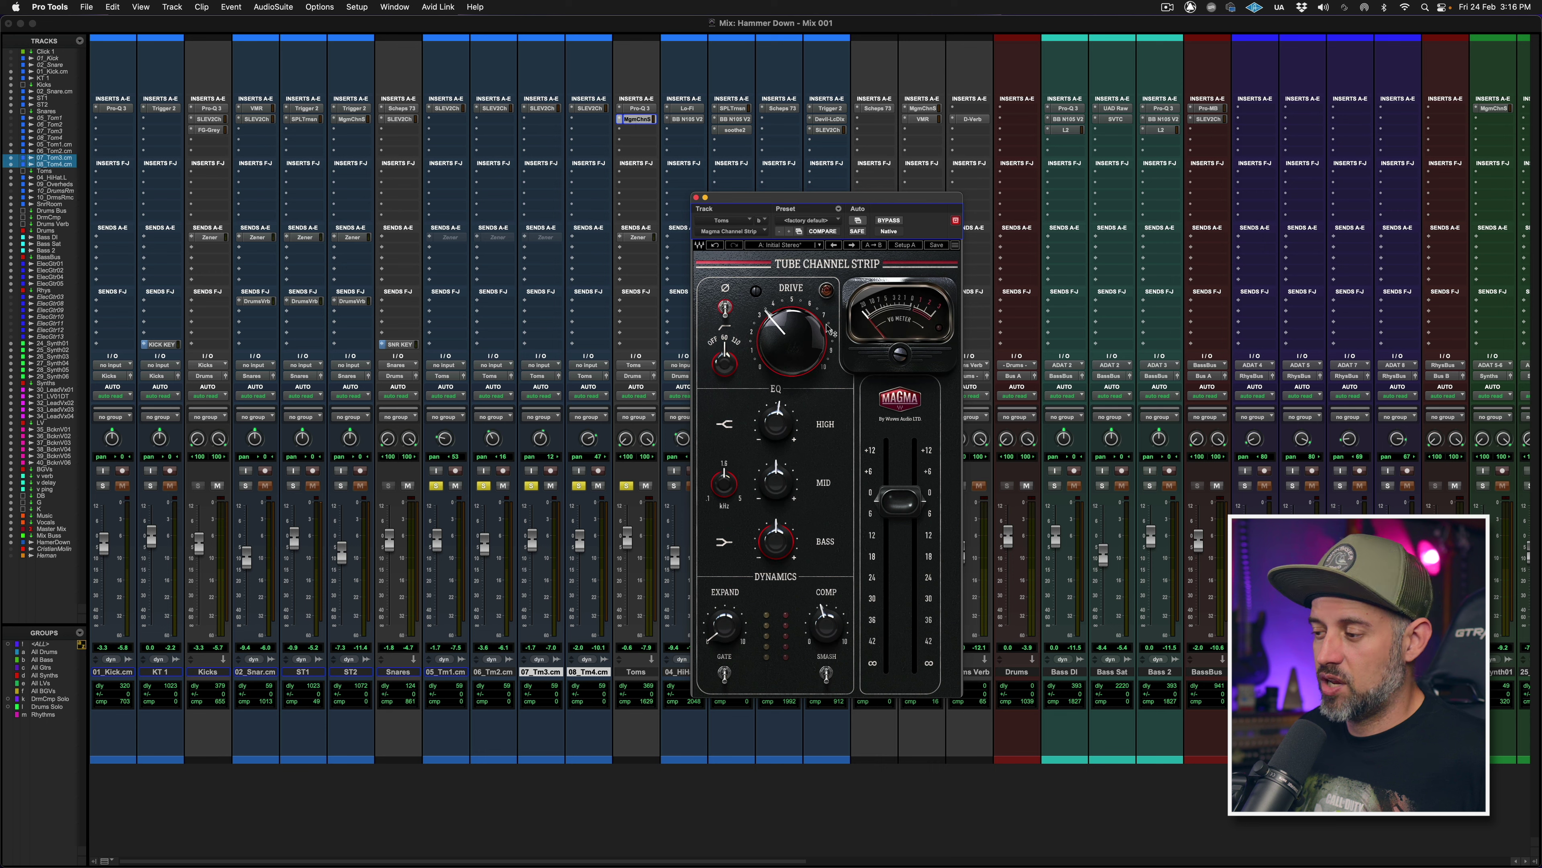